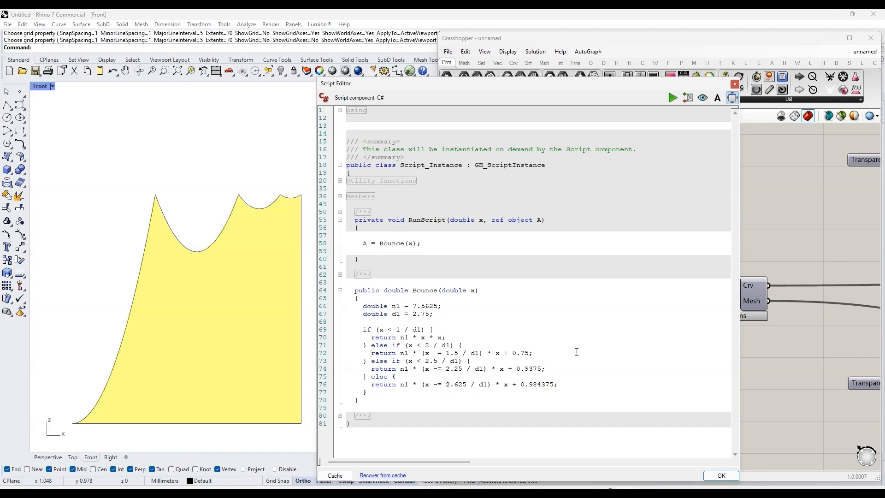
# Step: Close the Bounce script editor and stack the four C# script components together in one column on the canvas
pyautogui.click(722, 476)
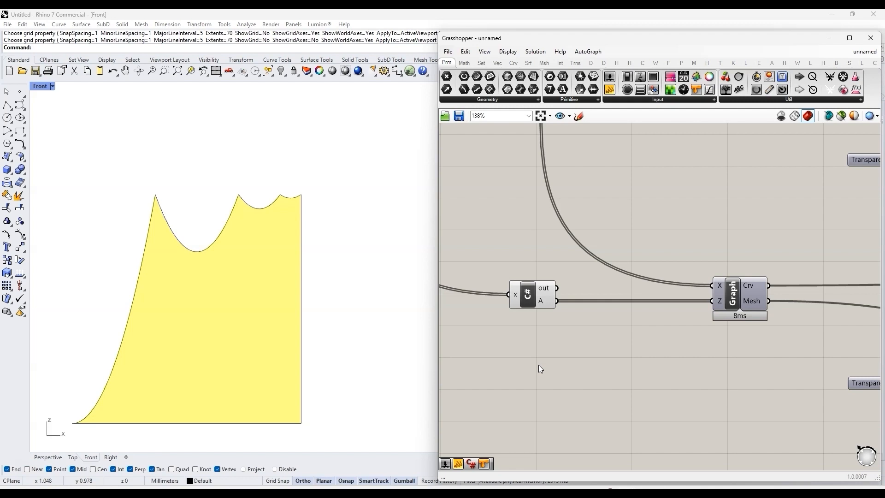
pyautogui.scroll(-8, 644, 303)
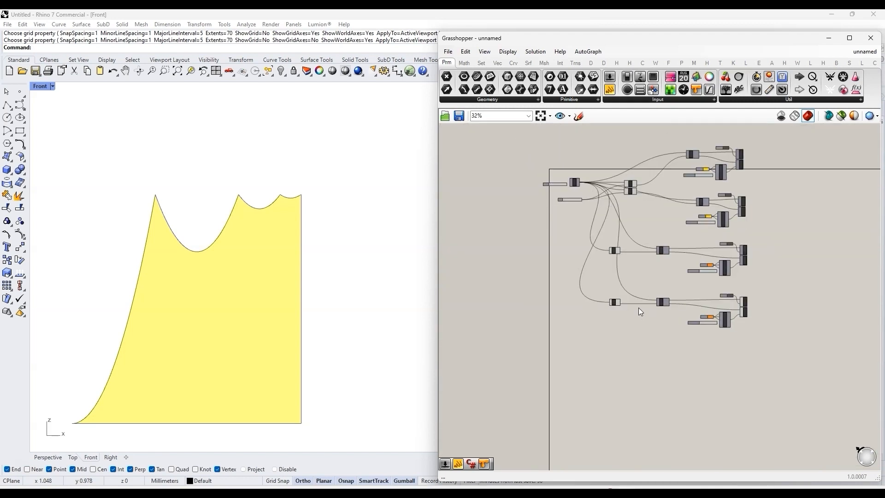
pyautogui.scroll(4, 647, 185)
pyautogui.moveTo(632, 209); pyautogui.dragTo(589, 278)
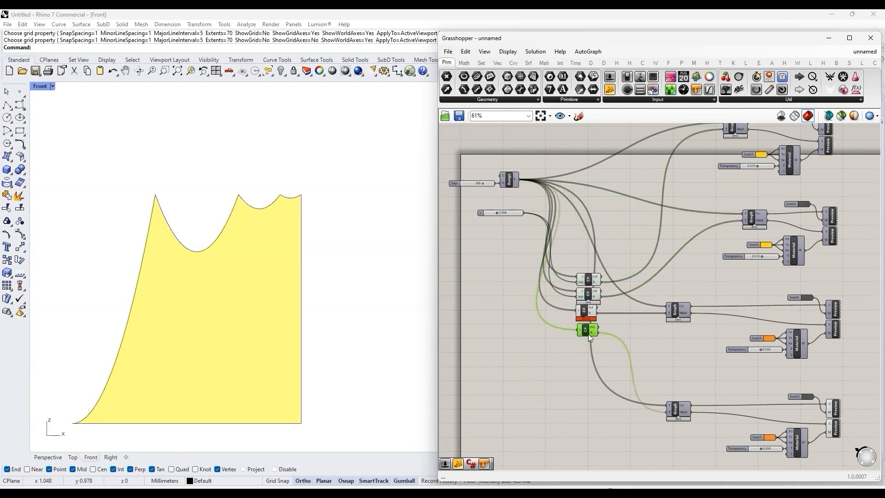
pyautogui.click(616, 300)
pyautogui.scroll(7, 616, 300)
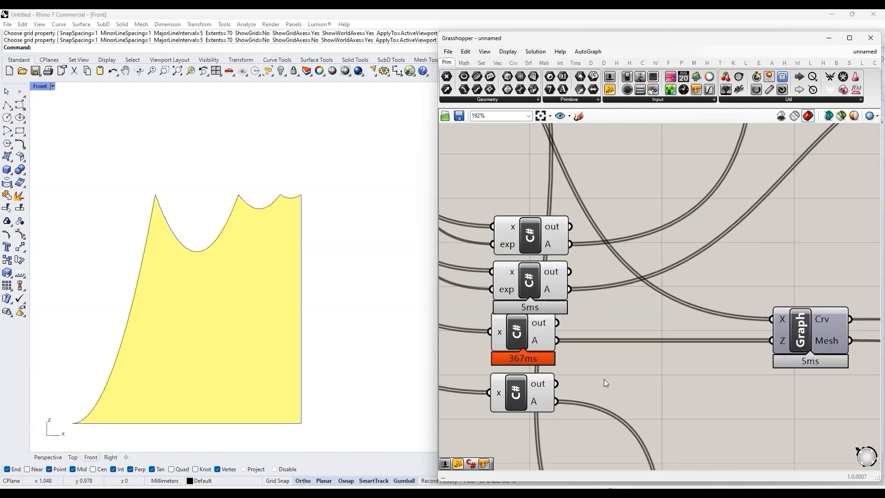
pyautogui.scroll(-7, 657, 295)
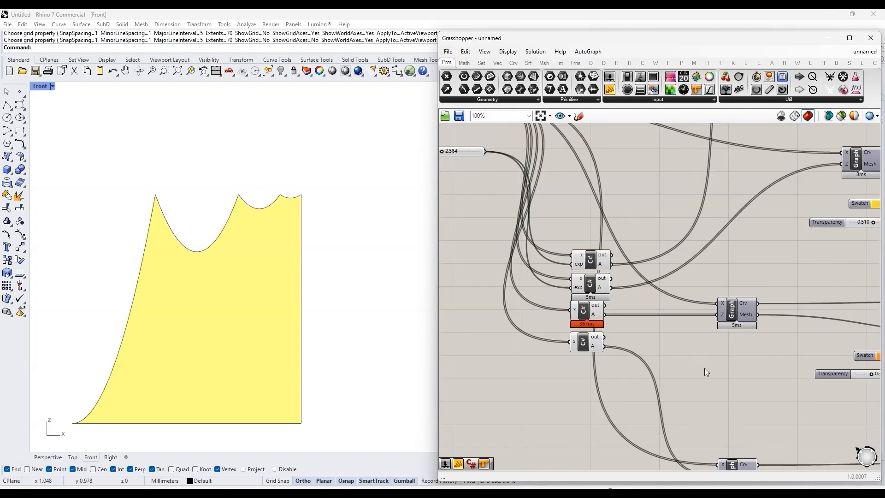
# Step: Add an Entwine component beside the stacked C# components
pyautogui.doubleClick(705, 368)
pyautogui.press('XF86AudioLowerVolume')
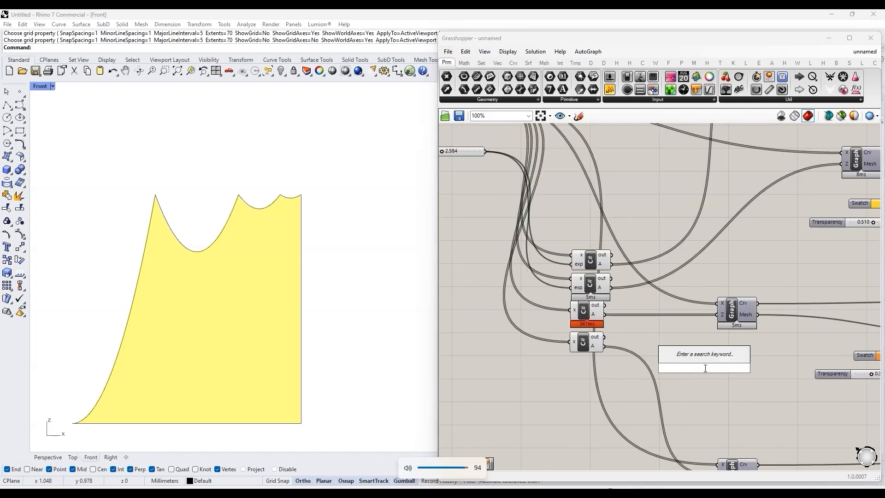
pyautogui.press('XF86AudioRaiseVolume')
pyautogui.press('XF86AudioRaiseVolume')
pyautogui.press('XF86AudioRaiseVolume')
pyautogui.write('ent')
pyautogui.click(706, 357)
# Step: Connect the A outputs of the four C# components to Entwine inputs {0;0} through {0;3}, adding the extra input needed
pyautogui.scroll(1, 698, 353)
pyautogui.moveTo(599, 250); pyautogui.dragTo(684, 357)
pyautogui.scroll(6, 702, 396)
pyautogui.scroll(-4, 726, 330)
pyautogui.moveTo(568, 191); pyautogui.dragTo(689, 314)
pyautogui.moveTo(558, 234); pyautogui.dragTo(689, 329)
pyautogui.moveTo(558, 287); pyautogui.dragTo(688, 344)
pyautogui.moveTo(796, 339); pyautogui.dragTo(690, 337, button='right')
# Step: Add a Number parameter fed by the Entwine result and set it to simplify its data
pyautogui.doubleClick(691, 341)
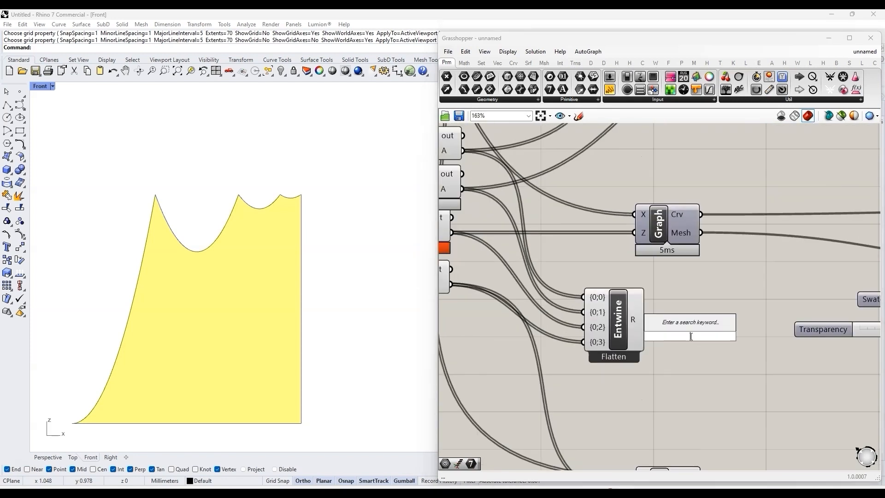
pyautogui.write('numb')
pyautogui.click(670, 325)
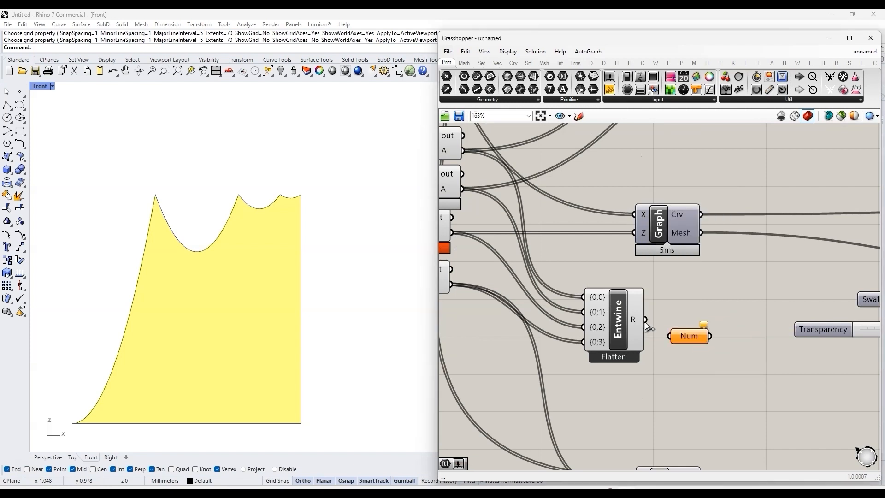
pyautogui.rightClick(689, 316)
pyautogui.click(734, 386)
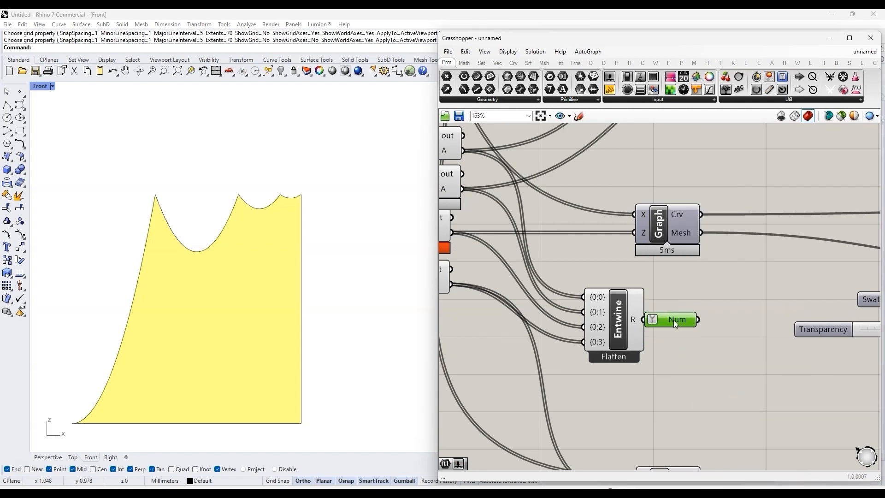
pyautogui.moveTo(673, 320); pyautogui.dragTo(686, 321)
# Step: Rename the Number parameter as Ease Values
pyautogui.rightClick(686, 322)
pyautogui.write('Ease Values')
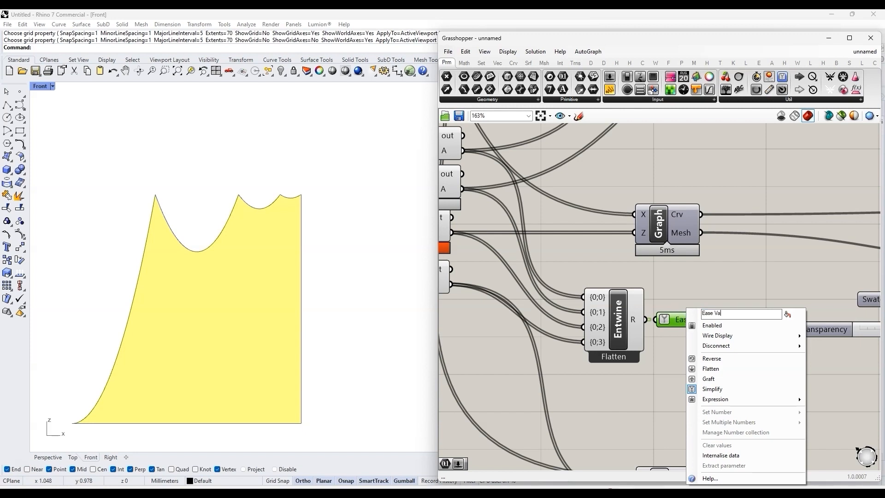
pyautogui.press('Return')
# Step: Hide the Ease Values parameter's input wire and move the parameter to the empty canvas area below the graph components
pyautogui.moveTo(676, 319); pyautogui.dragTo(693, 320)
pyautogui.rightClick(693, 320)
pyautogui.moveTo(755, 336)
pyautogui.click(838, 357)
pyautogui.scroll(-7, 707, 335)
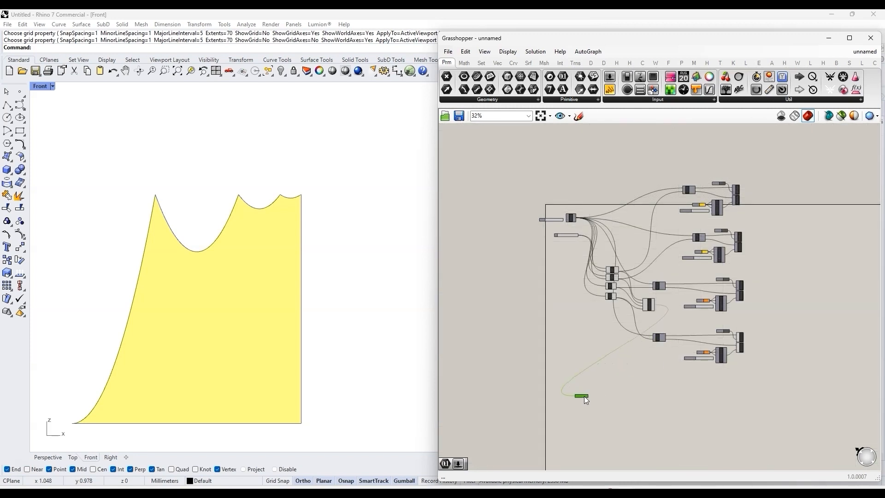
pyautogui.scroll(5, 591, 418)
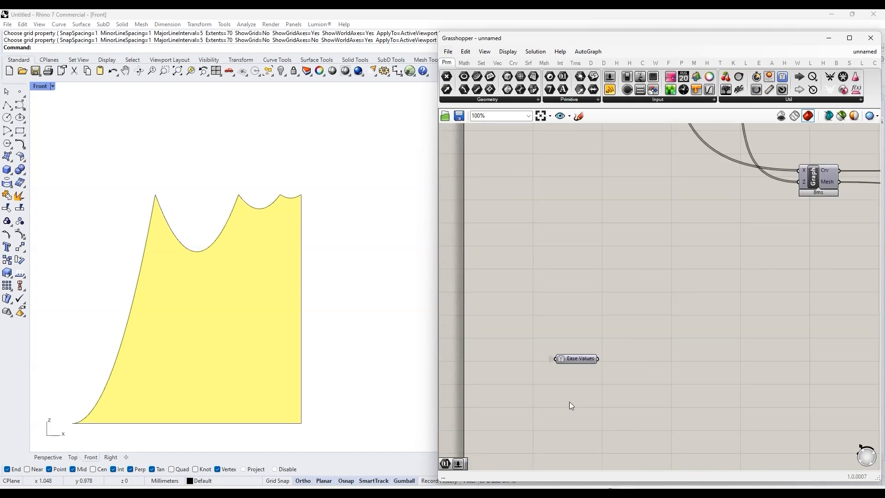
# Step: Add a Tree Branch component and an integer slider ranging from 0 to 3 near the Ease Values parameter
pyautogui.doubleClick(640, 341)
pyautogui.write('tre')
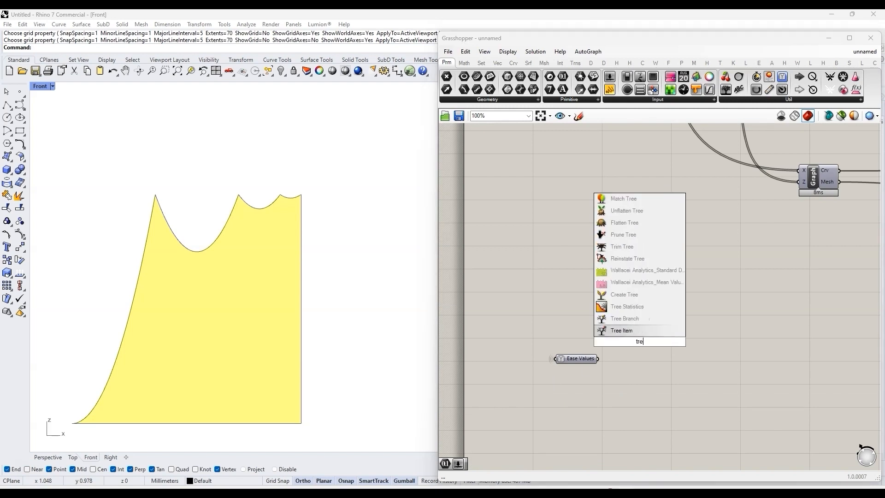
pyautogui.click(648, 322)
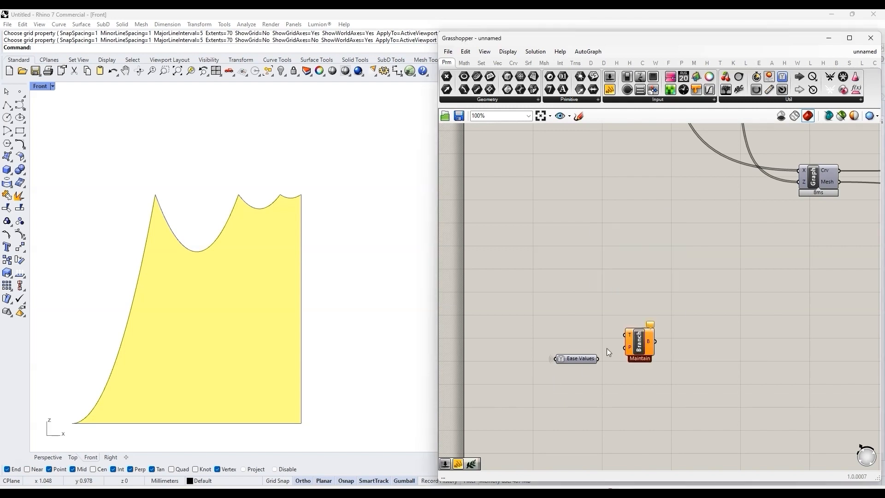
pyautogui.doubleClick(586, 330)
pyautogui.write('0<2')
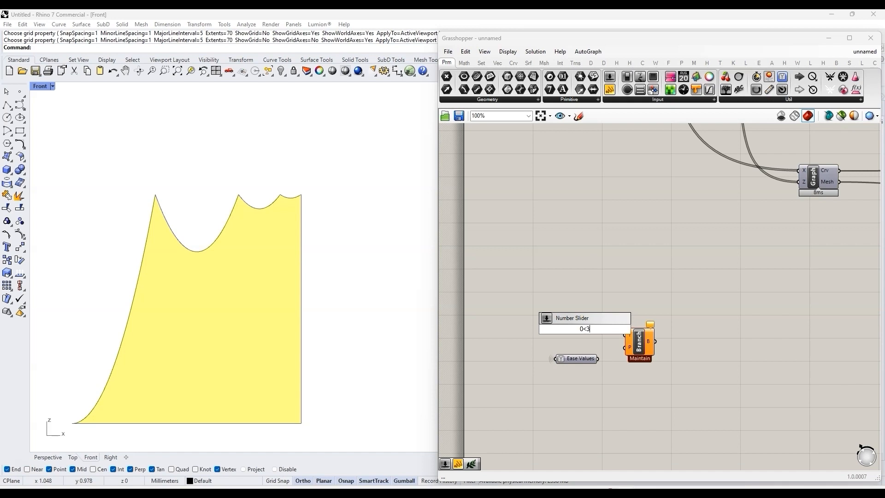
pyautogui.press('Return')
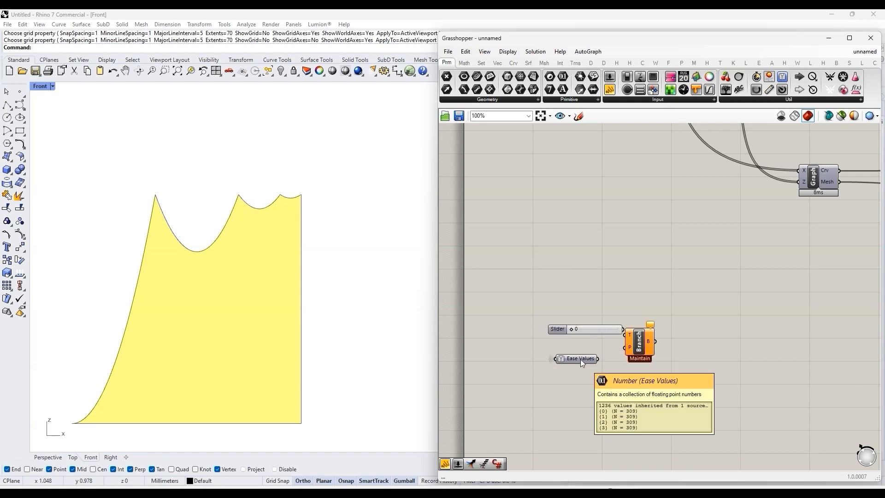
# Step: Connect Ease Values to Tree Branch's T input and the slider to its P input, arranging the components together
pyautogui.moveTo(645, 344)
pyautogui.mouseDown()
pyautogui.moveTo(663, 336)
pyautogui.moveTo(642, 339)
pyautogui.mouseUp()
pyautogui.moveTo(599, 359); pyautogui.dragTo(643, 327)
pyautogui.moveTo(578, 361); pyautogui.dragTo(599, 327)
pyautogui.moveTo(643, 358); pyautogui.dragTo(568, 317)
pyautogui.click(523, 315)
# Step: Turn off the preview of the lowest graph's custom preview components
pyautogui.scroll(-4, 521, 313)
pyautogui.scroll(3, 598, 300)
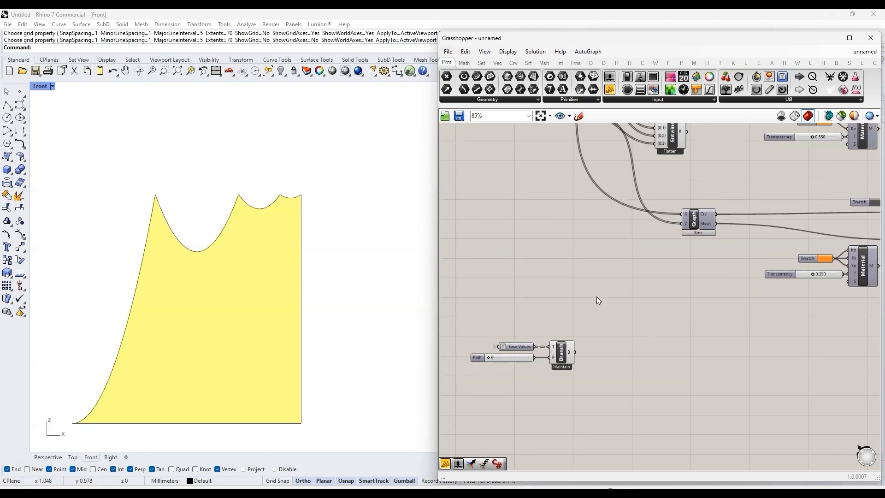
pyautogui.scroll(-3, 548, 286)
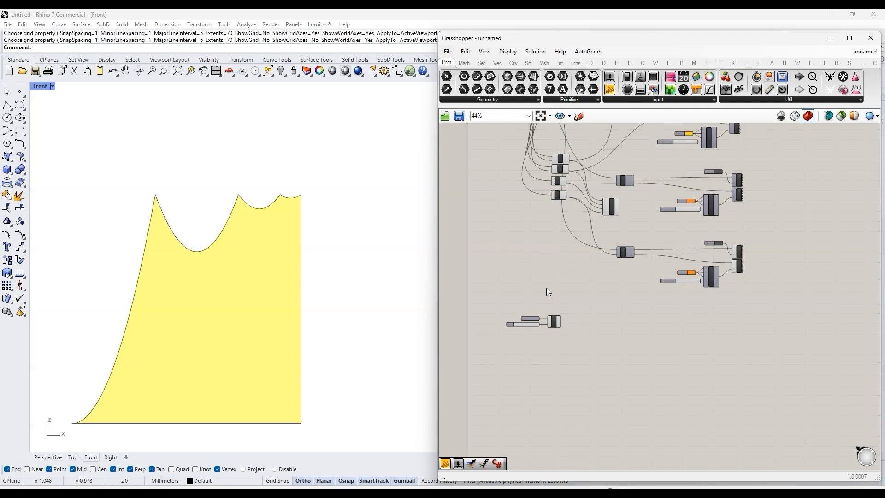
pyautogui.click(738, 261)
pyautogui.middleClick(738, 259)
pyautogui.click(768, 230)
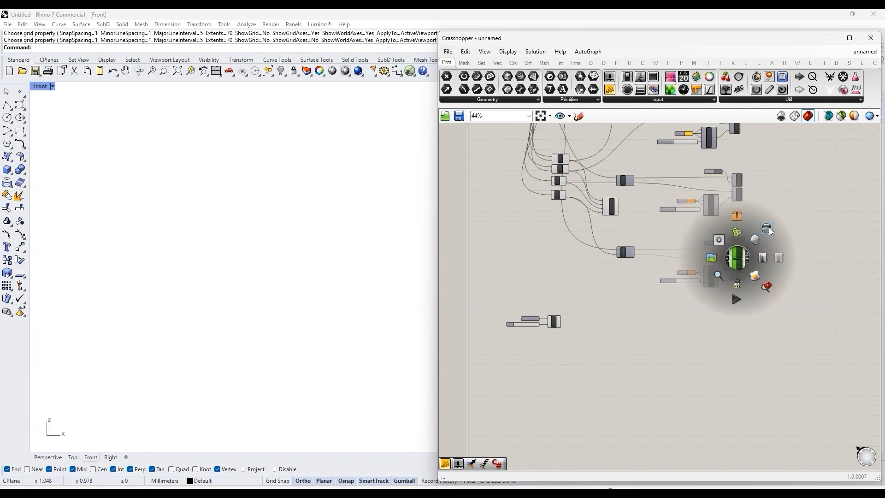
pyautogui.click(784, 294)
# Step: Add a Rectangle 2Pt component and place it beyond the Tree Branch component
pyautogui.moveTo(569, 305); pyautogui.dragTo(629, 302, button='right')
pyautogui.scroll(5, 631, 305)
pyautogui.doubleClick(687, 291)
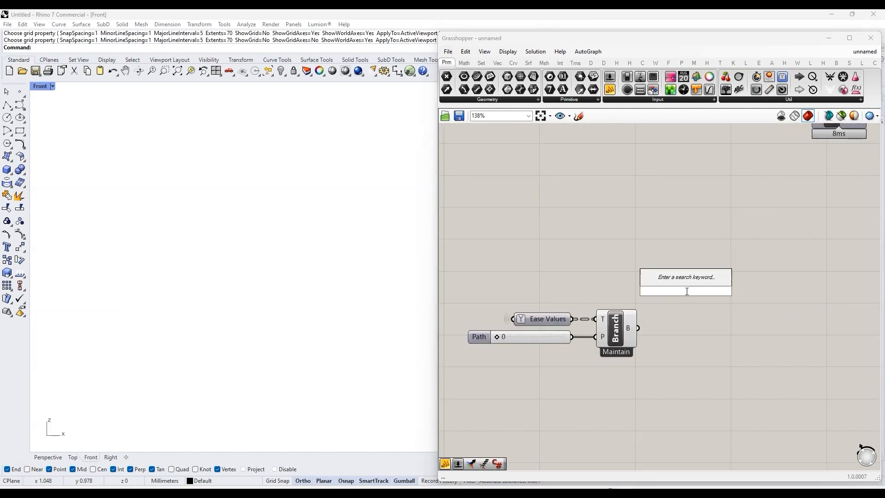
pyautogui.write('rect')
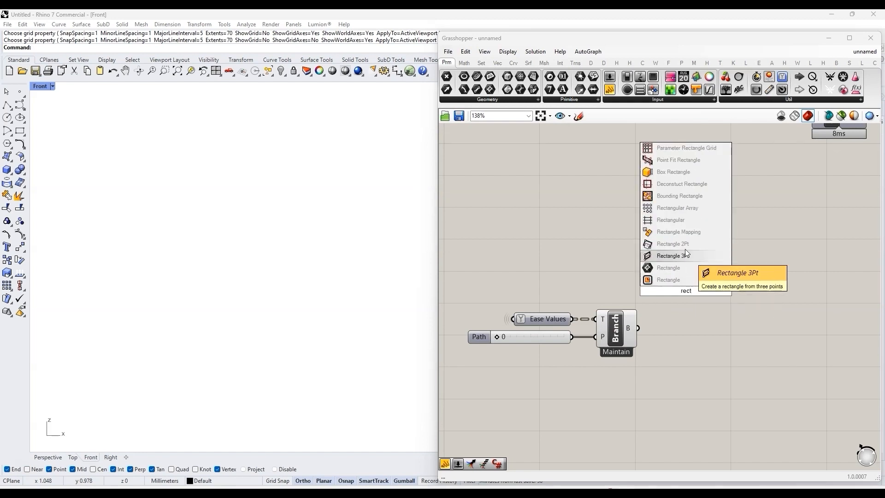
pyautogui.click(673, 244)
pyautogui.moveTo(688, 278); pyautogui.dragTo(754, 297)
# Step: Add a panel containing {0,0,0} and connect it to the Rectangle 2Pt component's A input
pyautogui.click(688, 273)
pyautogui.doubleClick(688, 273)
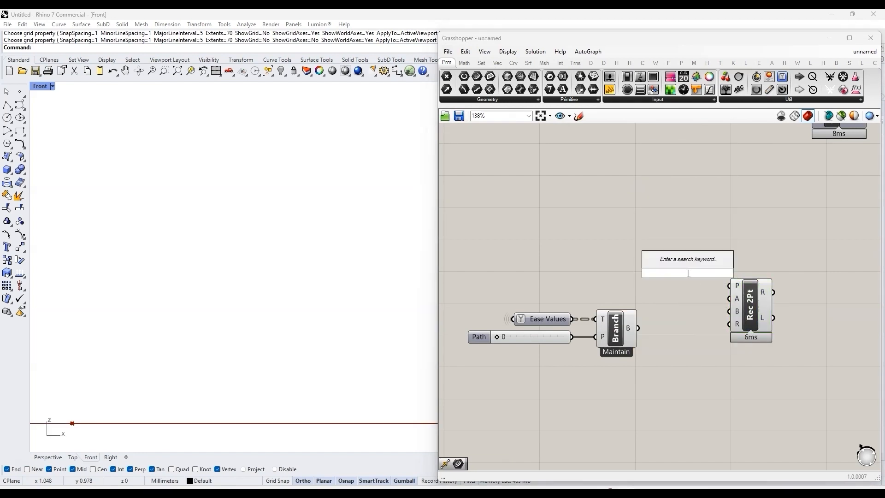
pyautogui.write('//{0')
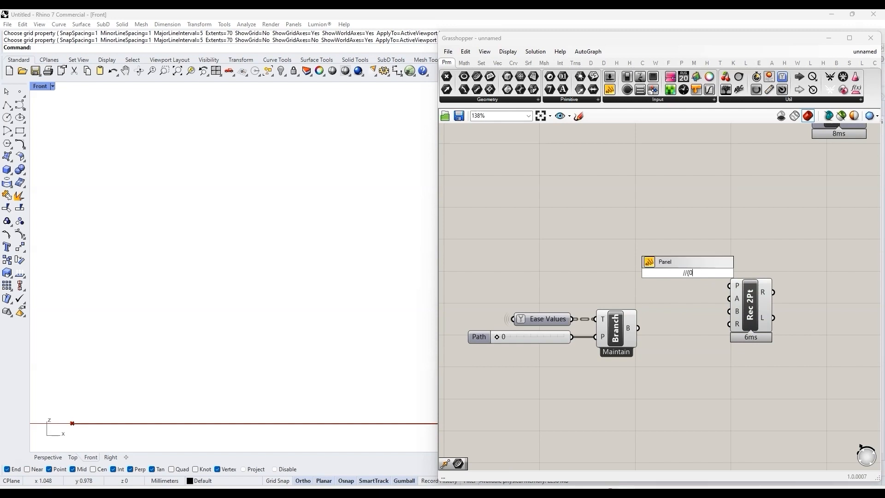
pyautogui.write(',0,0}')
pyautogui.press('Return')
pyautogui.click(742, 274)
pyautogui.moveTo(742, 274); pyautogui.dragTo(738, 274)
# Step: Add a panel containing {100,0,1} and connect it to the Rectangle 2Pt component's B input
pyautogui.doubleClick(694, 306)
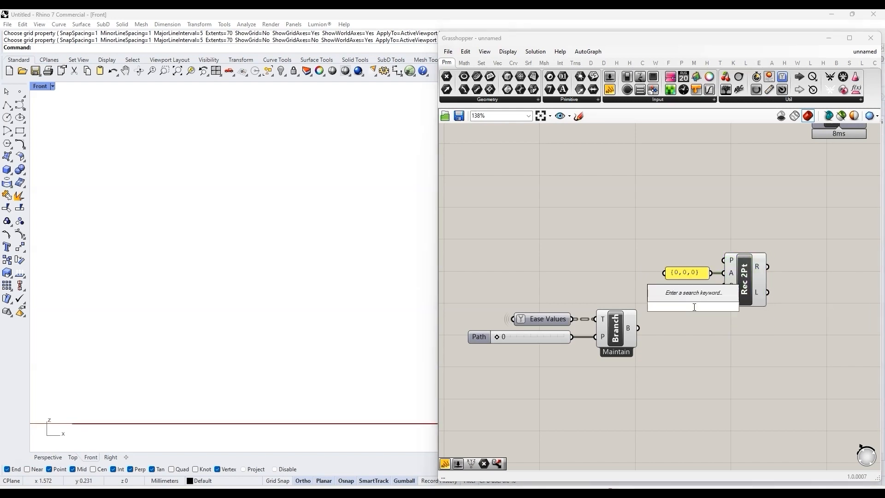
pyautogui.write('//{')
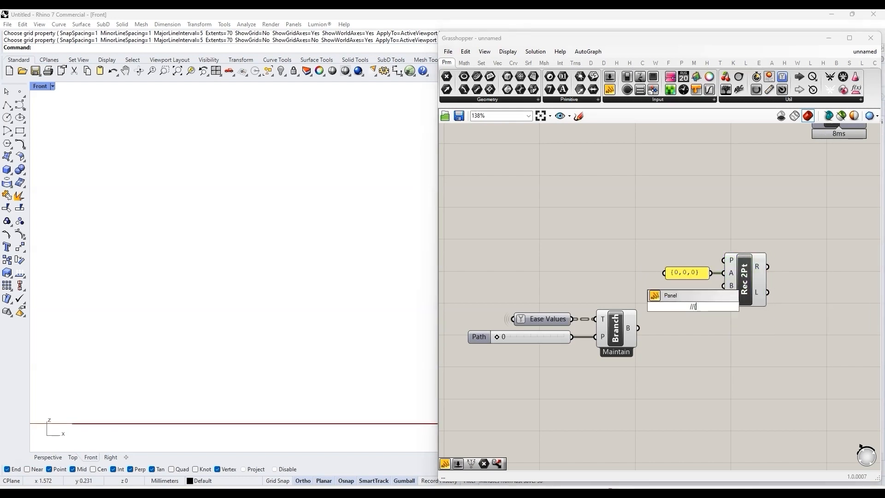
pyautogui.write('100,1,')
pyautogui.write('0')
pyautogui.press('BackSpace')
pyautogui.press('BackSpace')
pyautogui.press('BackSpace')
pyautogui.write('0,1}')
pyautogui.press('Return')
pyautogui.moveTo(693, 306); pyautogui.dragTo(683, 290)
pyautogui.moveTo(711, 290); pyautogui.dragTo(746, 291)
# Step: Examine the rectangle's orientation in the Front and Top viewports of Rhino
pyautogui.scroll(-10, 264, 372)
pyautogui.scroll(-5, 265, 376)
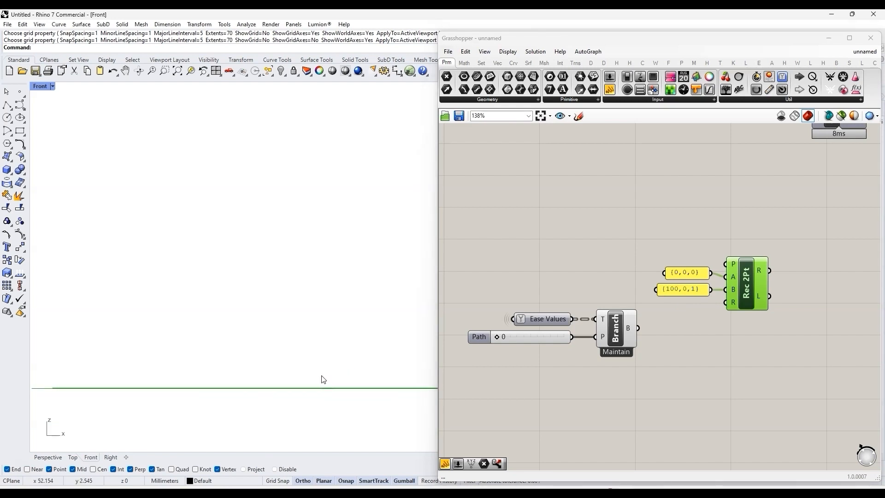
pyautogui.scroll(-4, 322, 376)
pyautogui.scroll(10, 141, 384)
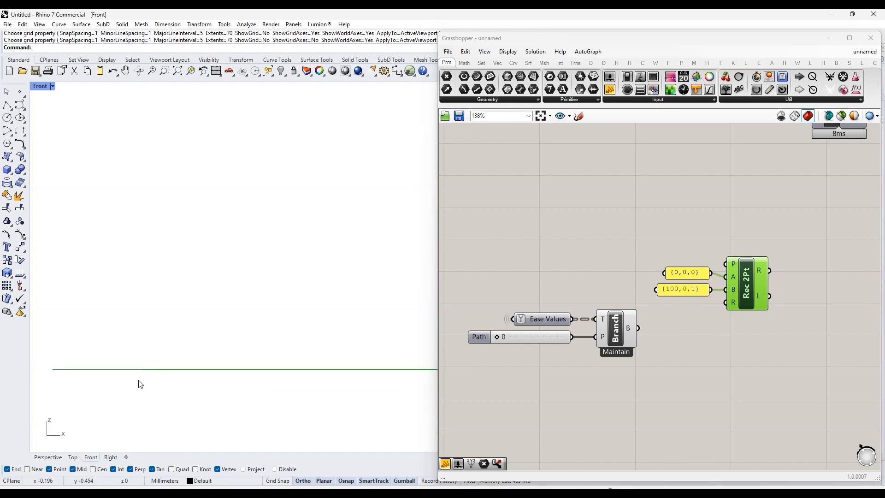
pyautogui.click(72, 457)
pyautogui.scroll(-5, 274, 349)
pyautogui.scroll(-5, 275, 349)
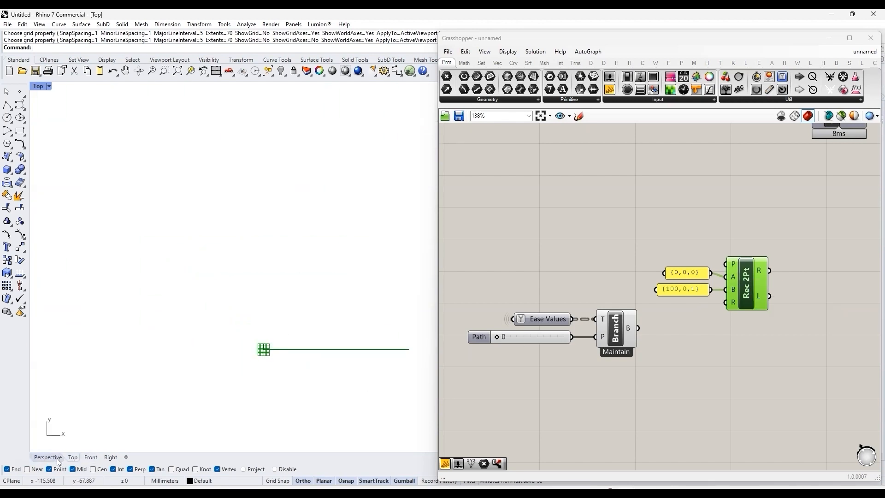
pyautogui.click(91, 457)
# Step: Add an XZ Plane component and connect it to the Rectangle 2Pt component's P input
pyautogui.moveTo(693, 273); pyautogui.dragTo(691, 277)
pyautogui.doubleClick(691, 246)
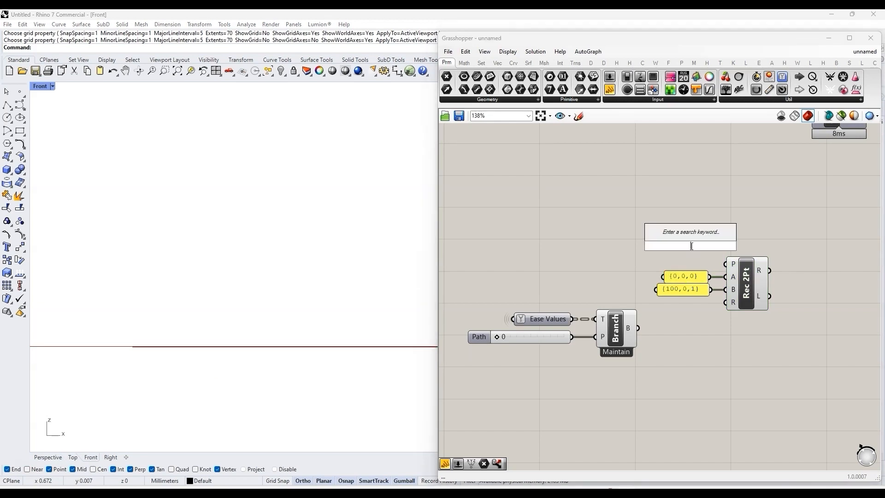
pyautogui.write('xz')
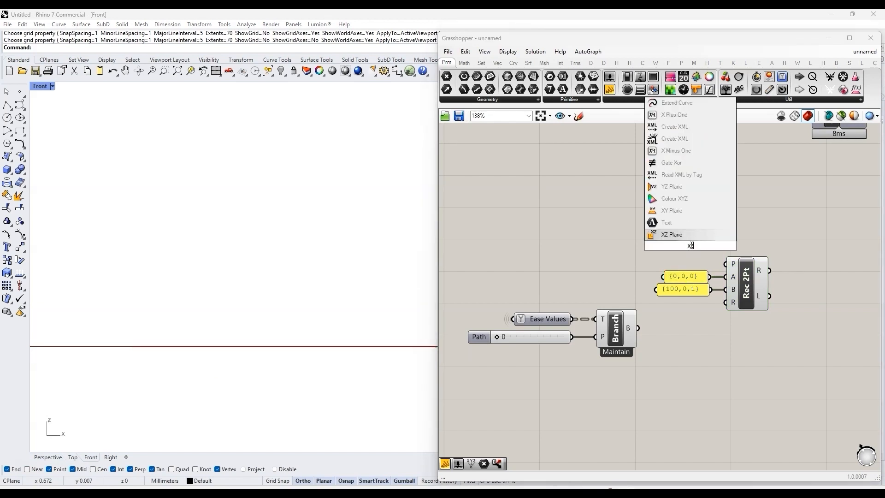
pyautogui.press('Return')
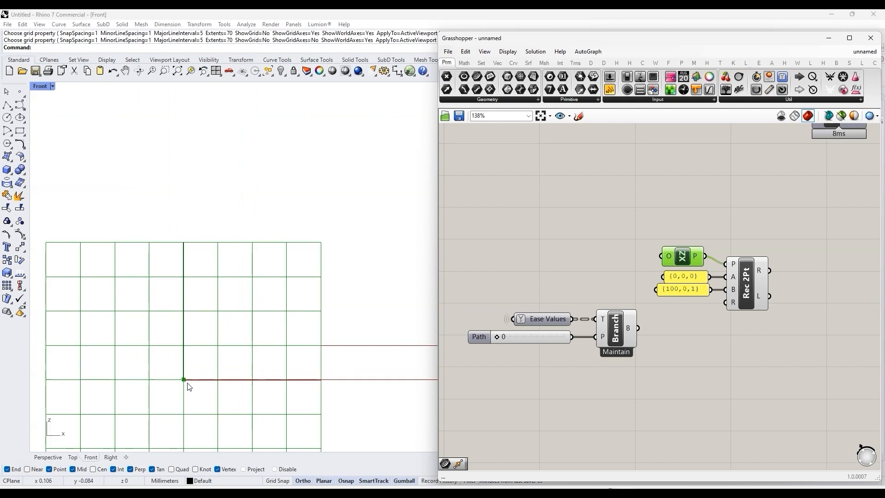
# Step: Frame the rectangle in Rhino's Front viewport and narrow the Grasshopper window to uncover its full length
pyautogui.scroll(-5, 189, 387)
pyautogui.moveTo(313, 372); pyautogui.dragTo(212, 387, button='right')
pyautogui.scroll(-1, 207, 389)
pyautogui.scroll(4, 185, 369)
pyautogui.moveTo(196, 331); pyautogui.dragTo(184, 349, button='right')
pyautogui.moveTo(438, 180); pyautogui.dragTo(482, 179)
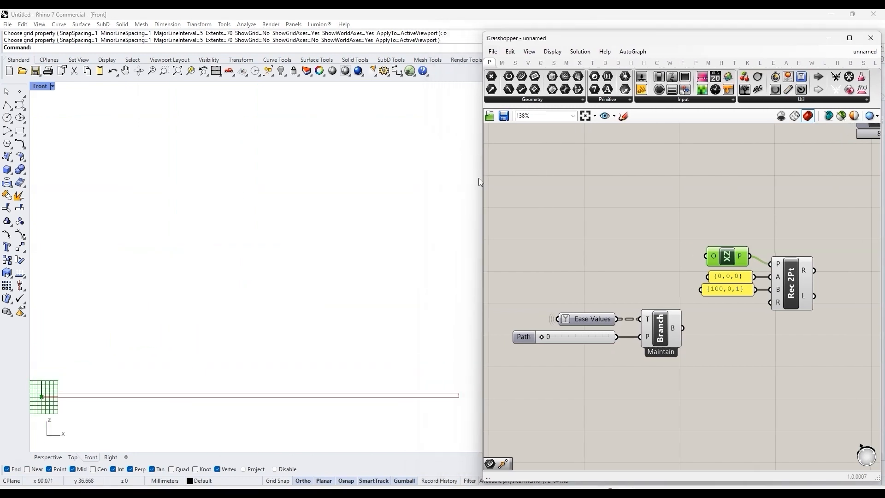
# Step: Turn off the world axes icon in the Front viewport with the Grid command
pyautogui.moveTo(318, 300); pyautogui.dragTo(326, 320, button='right')
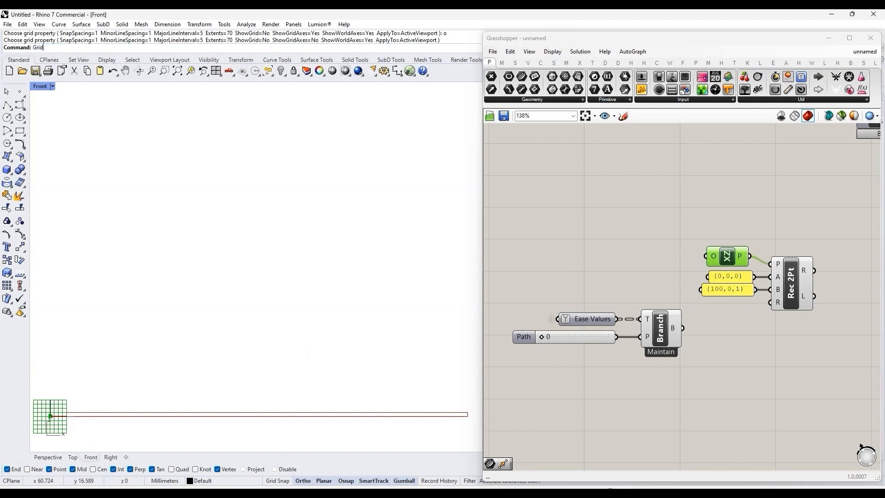
pyautogui.press('Return')
pyautogui.write('w')
pyautogui.press('Return')
pyautogui.moveTo(677, 340)
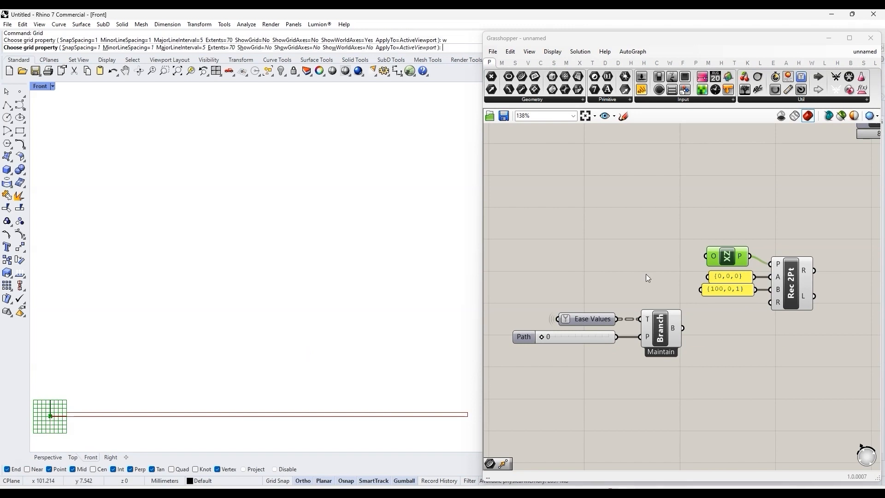
pyautogui.rightClick(340, 293)
# Step: Add a Mesh parameter and connect the Rectangle 2Pt component's R output to it
pyautogui.moveTo(852, 272); pyautogui.dragTo(810, 273, button='right')
pyautogui.click(810, 273)
pyautogui.scroll(1, 810, 272)
pyautogui.doubleClick(809, 273)
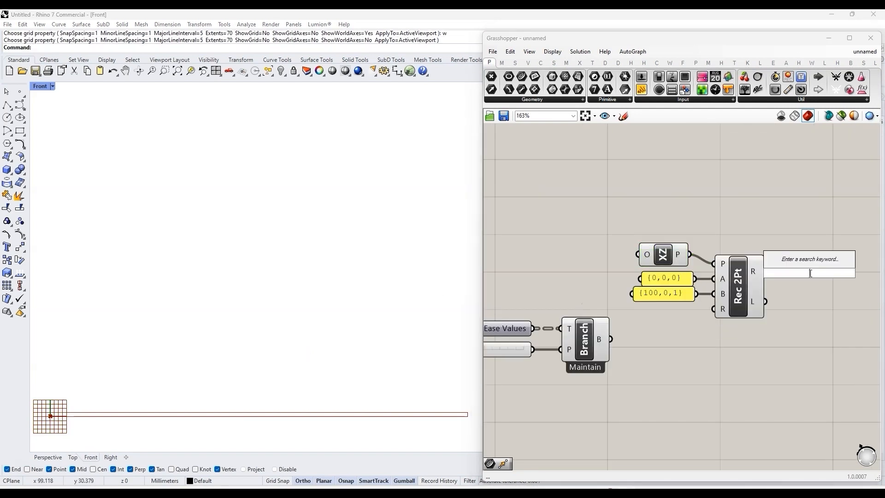
pyautogui.write('mesh')
pyautogui.press('Return')
pyautogui.moveTo(767, 272); pyautogui.dragTo(785, 271)
# Step: Hide the previews of the XZ Plane, the two coordinate panels and the Rectangle 2Pt component together
pyautogui.click(729, 289)
pyautogui.moveTo(741, 329); pyautogui.dragTo(670, 249)
pyautogui.middleClick(670, 250)
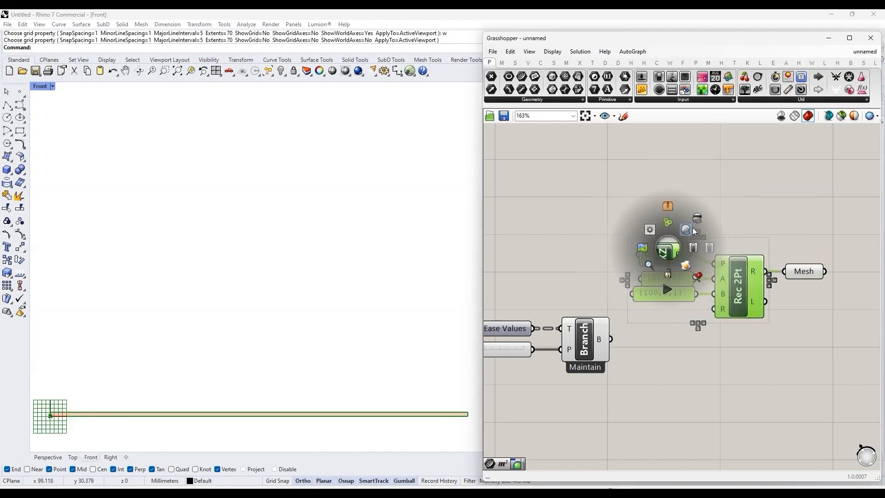
pyautogui.click(701, 217)
# Step: Preview the mesh edges on the rectangle strip and turn them off again
pyautogui.click(553, 52)
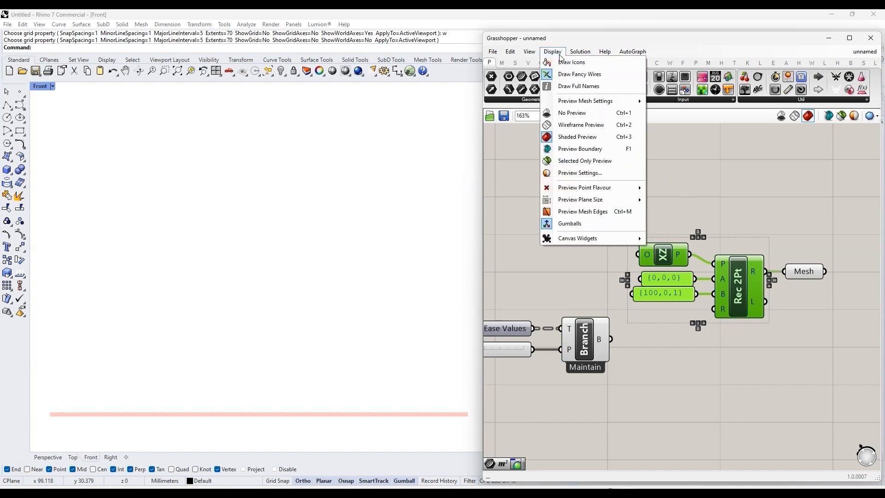
pyautogui.click(590, 213)
pyautogui.click(555, 51)
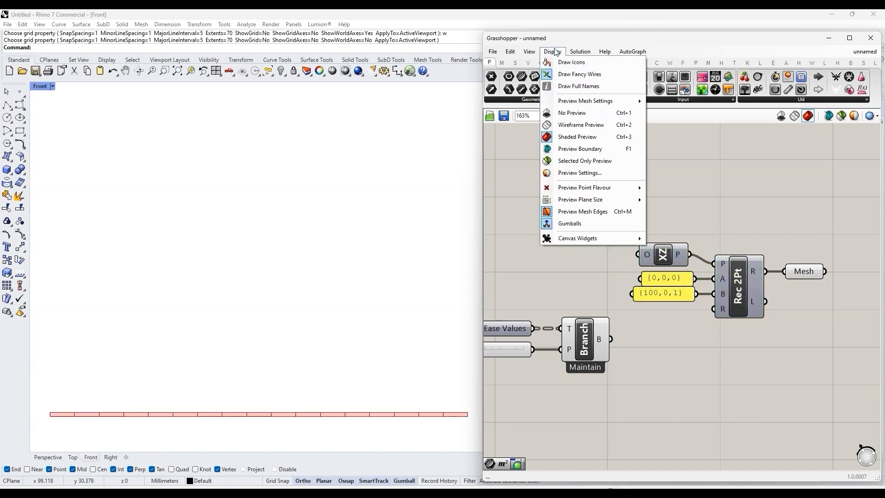
pyautogui.click(599, 212)
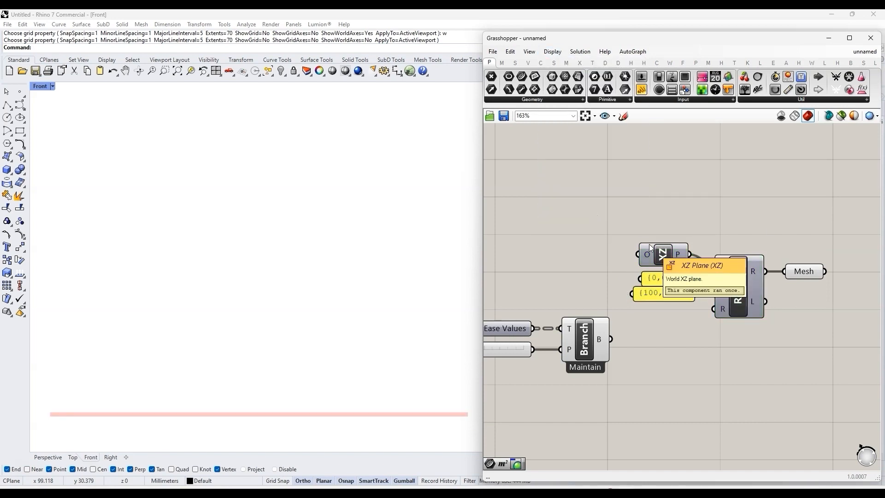
# Step: Add a Move component beside the Mesh parameter and a Unit Z component below it
pyautogui.moveTo(336, 388); pyautogui.dragTo(329, 404, button='right')
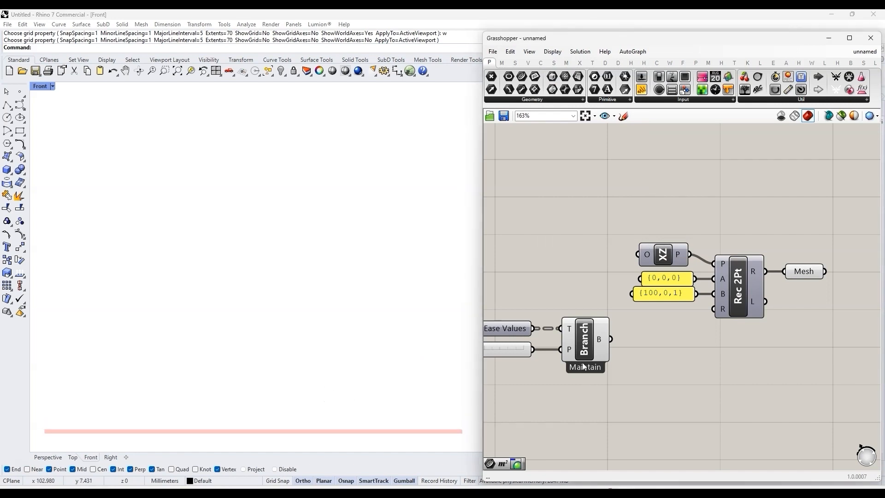
pyautogui.scroll(-2, 548, 298)
pyautogui.doubleClick(738, 325)
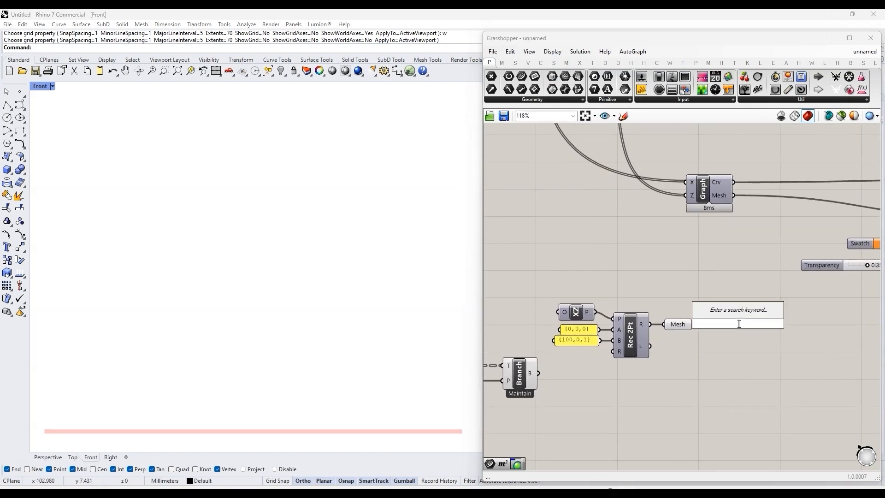
pyautogui.write('move')
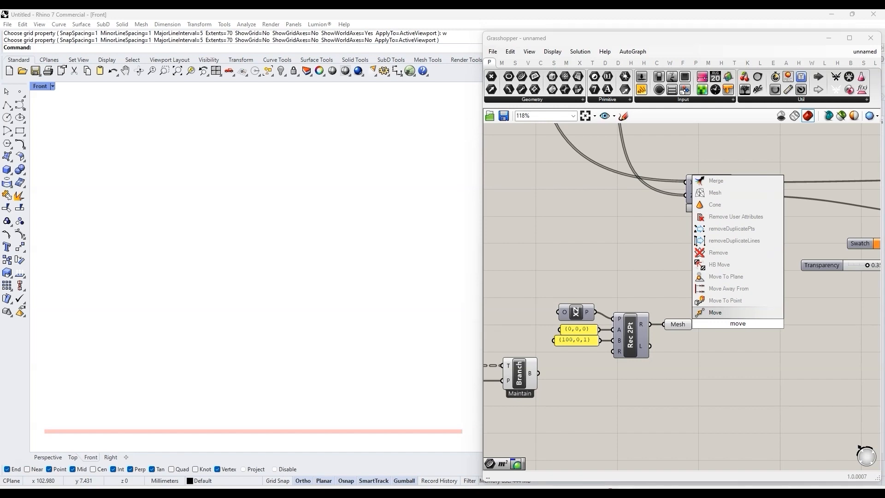
pyautogui.click(741, 315)
pyautogui.moveTo(741, 316); pyautogui.dragTo(751, 321)
pyautogui.doubleClick(702, 382)
pyautogui.write('z')
pyautogui.click(700, 377)
# Step: Add a Series component and place it to the left of the Unit Z component
pyautogui.doubleClick(681, 407)
pyautogui.write('s')
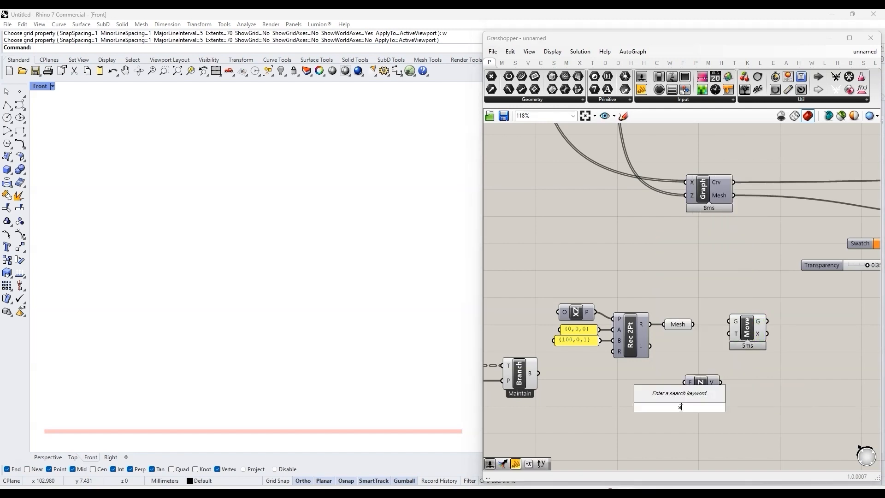
pyautogui.write('eries')
pyautogui.press('Return')
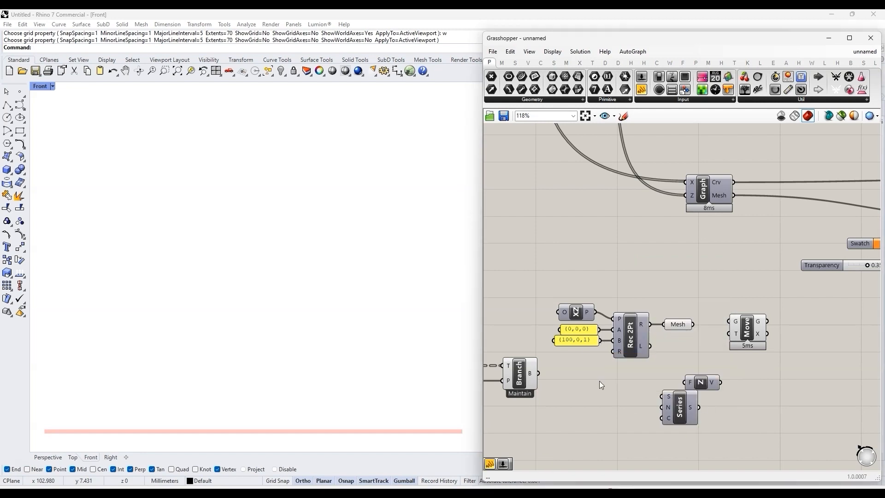
pyautogui.moveTo(671, 405); pyautogui.dragTo(647, 399)
# Step: Feed the Series C input from a number slider set to 20 with a maximum of 120, and connect the Series output to Unit Z
pyautogui.click(610, 413)
pyautogui.doubleClick(609, 413)
pyautogui.write('20<120')
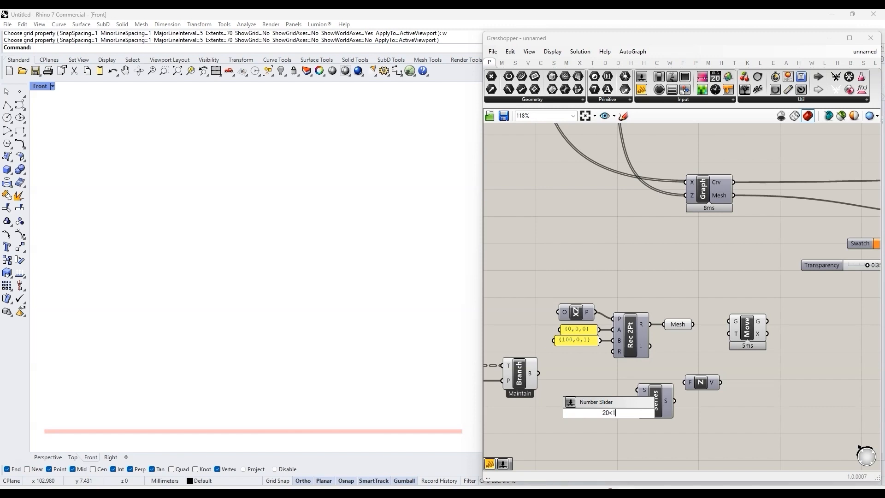
pyautogui.press('Return')
pyautogui.moveTo(654, 420); pyautogui.dragTo(660, 426)
pyautogui.moveTo(678, 417); pyautogui.dragTo(679, 404)
pyautogui.moveTo(703, 382); pyautogui.dragTo(731, 388)
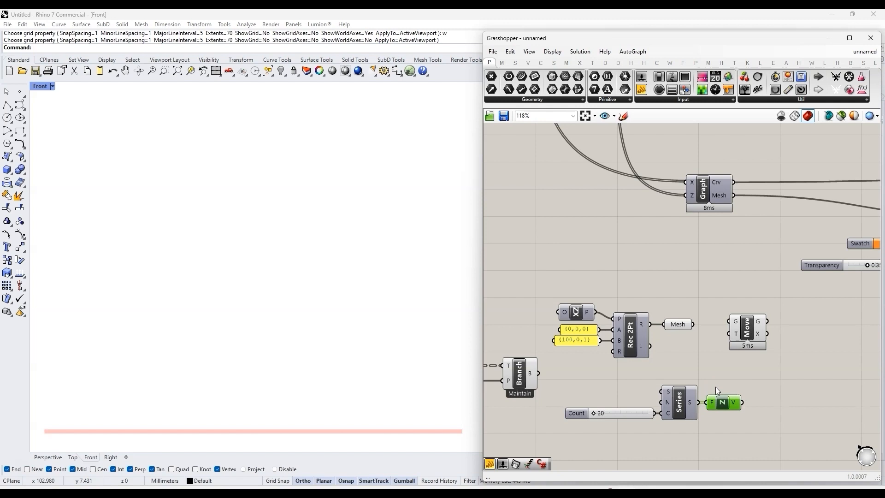
# Step: Connect the Mesh and the Unit Z vector to the Move component's G and T inputs, and hide the Mesh parameter's preview
pyautogui.click(679, 325)
pyautogui.press('space')
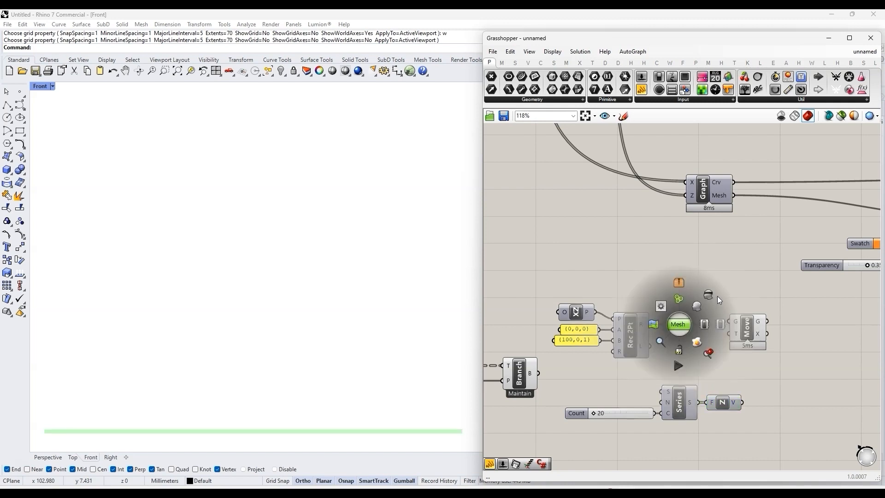
pyautogui.moveTo(693, 324); pyautogui.dragTo(736, 324)
pyautogui.moveTo(742, 402); pyautogui.dragTo(737, 337)
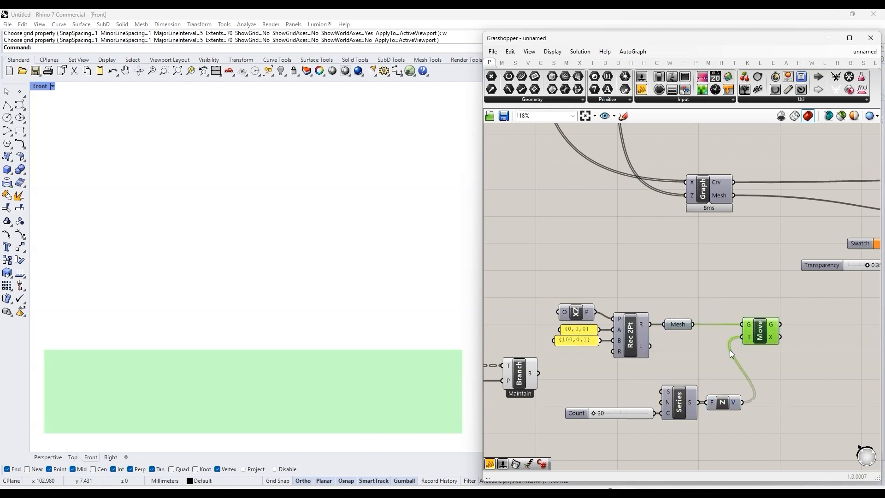
pyautogui.click(731, 353)
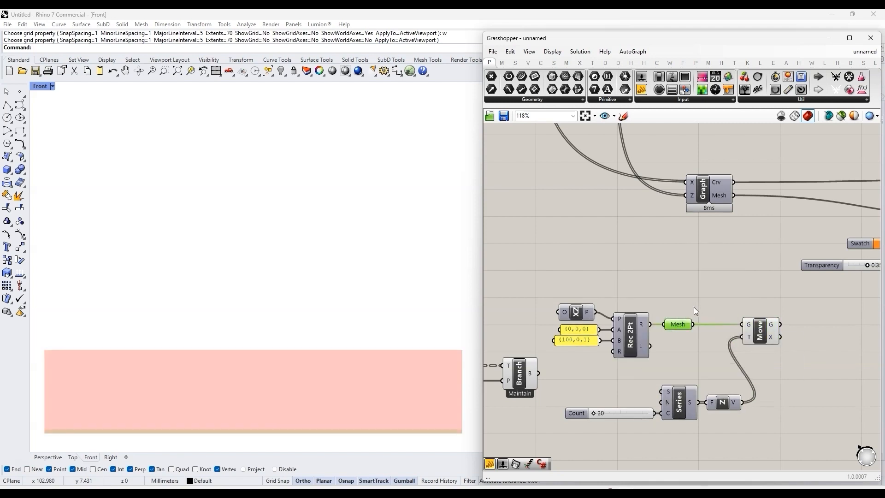
# Step: Set the Series component's Count slider to 80
pyautogui.moveTo(593, 413); pyautogui.dragTo(626, 413)
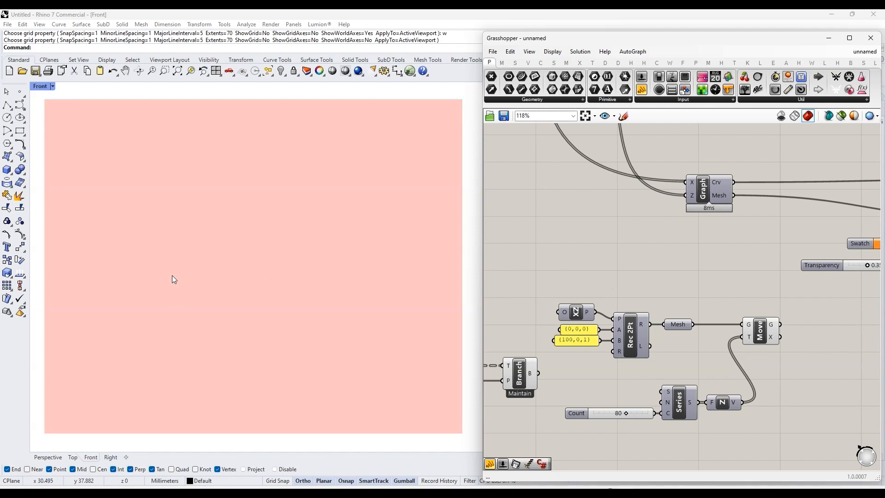
# Step: Add a Colour Swatch component to the empty canvas above the Move component
pyautogui.scroll(-5, 605, 292)
pyautogui.moveTo(687, 369); pyautogui.dragTo(519, 282)
pyautogui.moveTo(611, 314); pyautogui.dragTo(611, 329)
pyautogui.click(692, 362)
pyautogui.scroll(4, 693, 364)
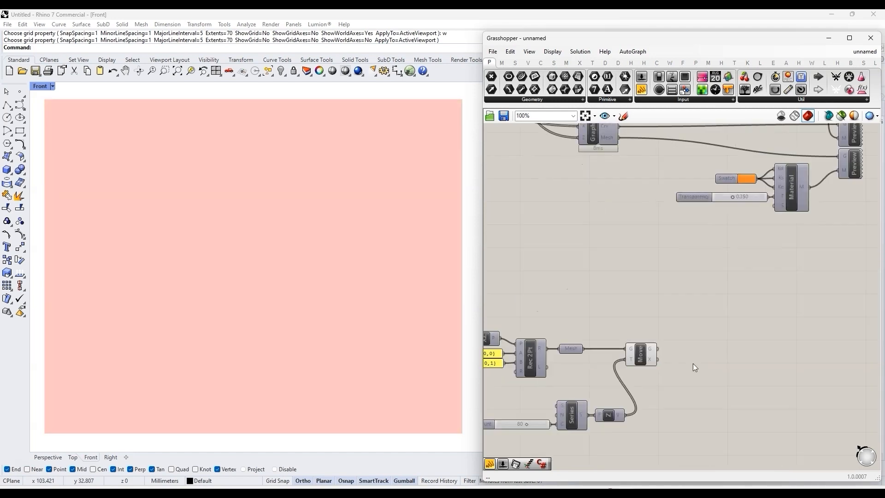
pyautogui.doubleClick(703, 284)
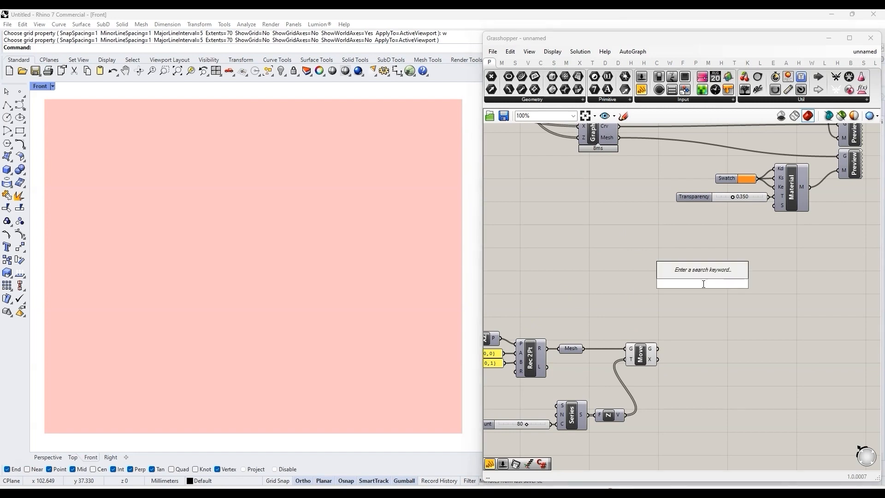
pyautogui.write('color')
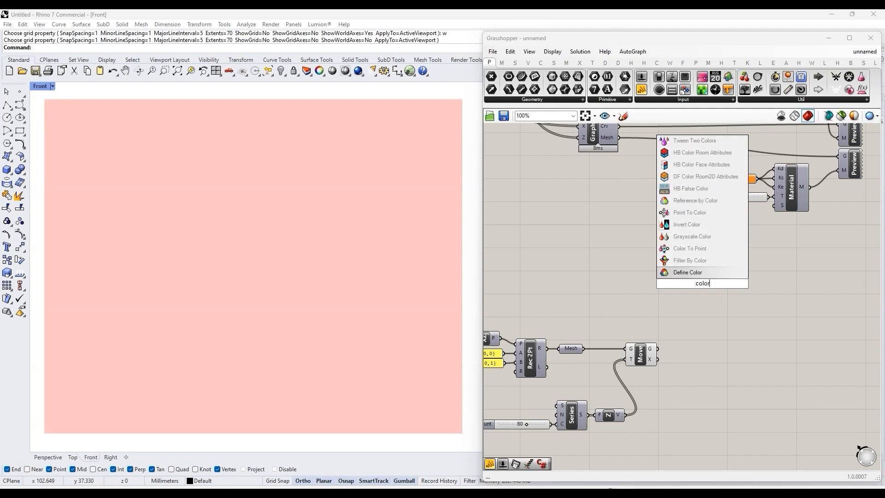
pyautogui.write(' swatch')
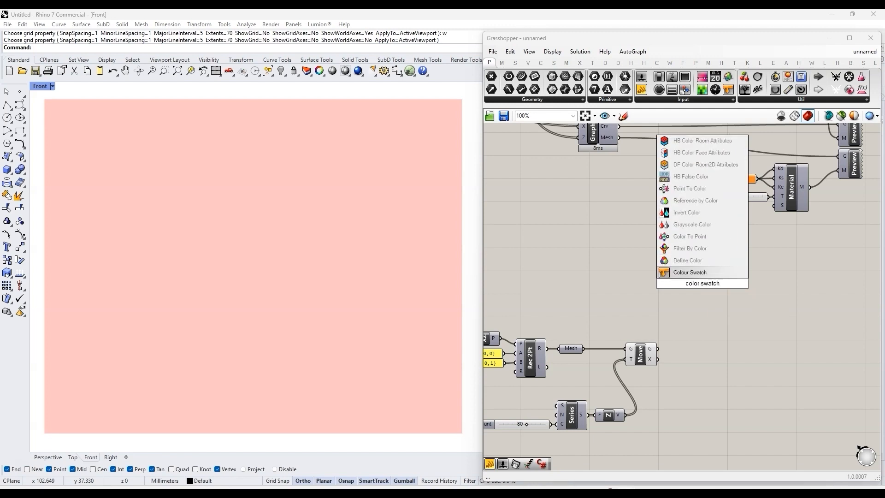
pyautogui.press('Return')
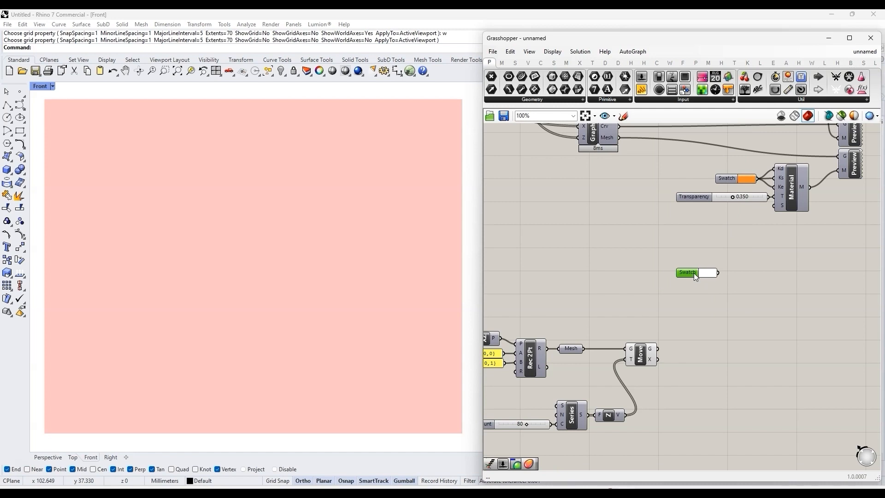
pyautogui.keyDown('alt'); pyautogui.moveTo(695, 283); pyautogui.dragTo(693, 283); pyautogui.keyUp('alt')
# Step: Set the new swatch to orange and place a second, purple swatch directly below it
pyautogui.click(709, 284)
pyautogui.moveTo(781, 371); pyautogui.dragTo(796, 357)
pyautogui.moveTo(793, 295); pyautogui.dragTo(729, 295)
pyautogui.click(710, 269)
pyautogui.moveTo(778, 357); pyautogui.dragTo(783, 356)
pyautogui.moveTo(704, 302); pyautogui.dragTo(680, 288)
pyautogui.click(706, 260)
pyautogui.moveTo(728, 287); pyautogui.dragTo(694, 282, button='right')
# Step: Add a Deconstruct point component and connect the new orange swatch to its P input
pyautogui.scroll(-2, 695, 282)
pyautogui.scroll(3, 715, 277)
pyautogui.doubleClick(724, 270)
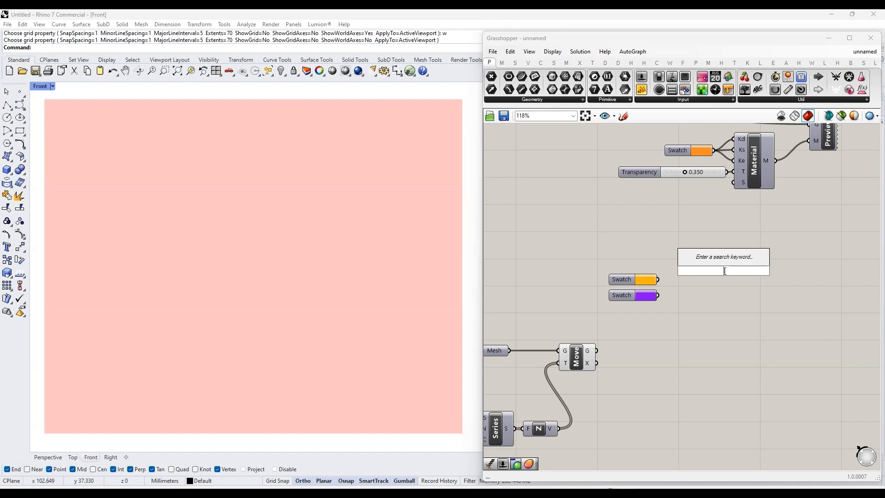
pyautogui.write('deco')
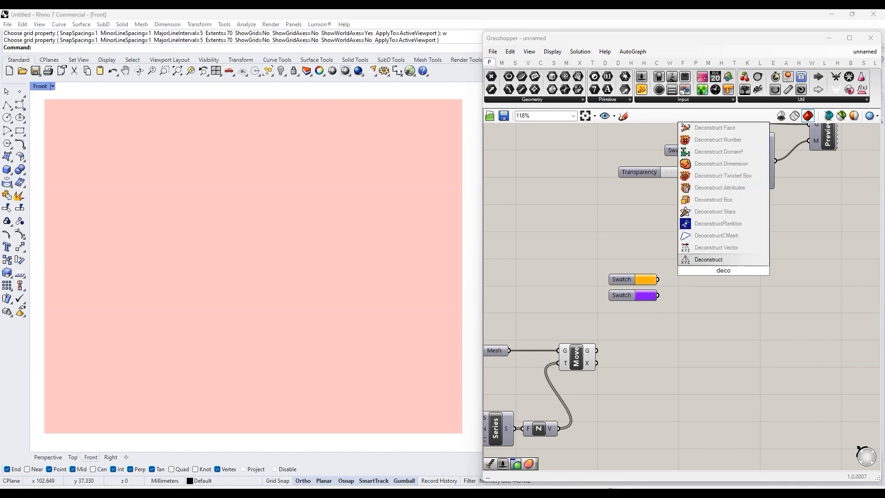
pyautogui.press('Return')
pyautogui.moveTo(707, 270); pyautogui.dragTo(707, 270)
pyautogui.moveTo(739, 275); pyautogui.dragTo(727, 261)
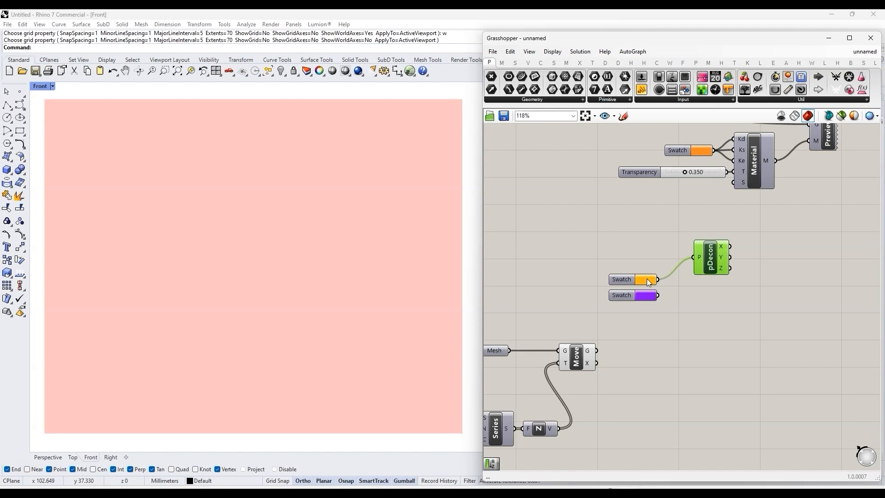
pyautogui.scroll(4, 665, 279)
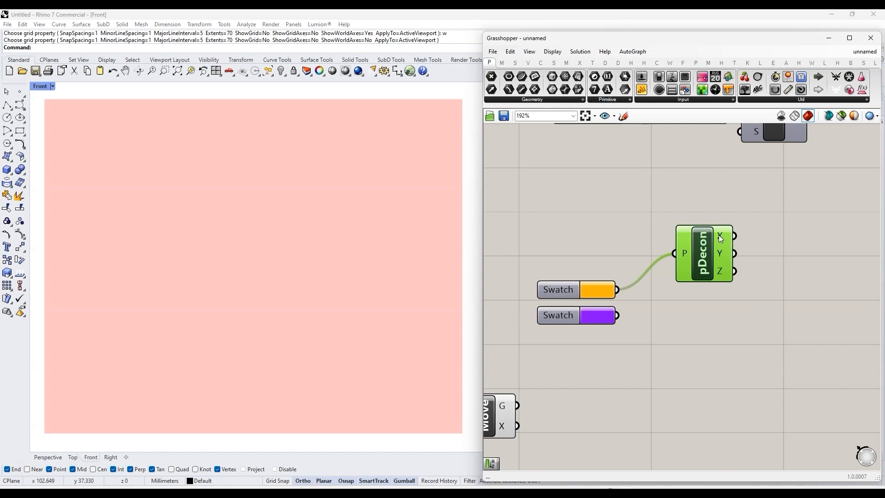
pyautogui.moveTo(722, 255)
pyautogui.moveTo(722, 237)
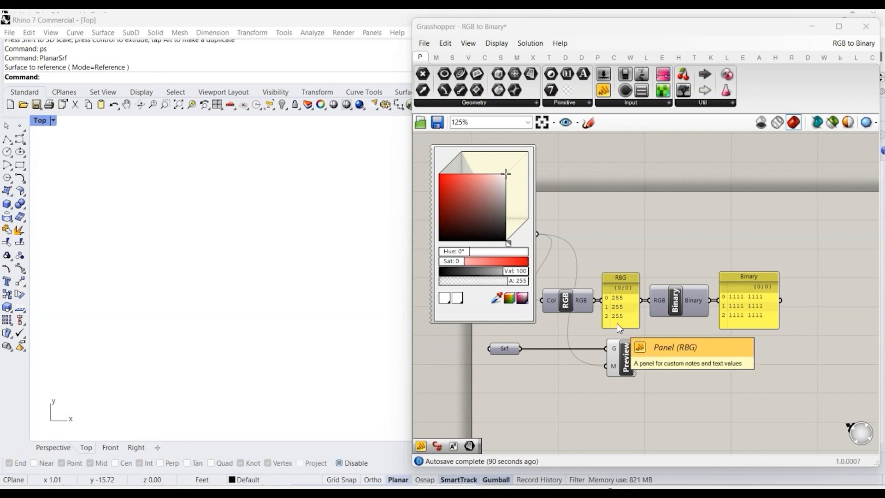
# Step: In the RGB to Binary definition, add a Power component fed by panels 2 and 8 on its A and B inputs
pyautogui.doubleClick(707, 385)
pyautogui.write('//2')
pyautogui.press('Return')
pyautogui.doubleClick(725, 403)
pyautogui.write('pow')
pyautogui.click(723, 395)
pyautogui.doubleClick(701, 409)
pyautogui.moveTo(718, 382); pyautogui.dragTo(711, 361)
pyautogui.write('//8')
pyautogui.press('Return')
# Step: Add a panel and connect the Power component's R output to it
pyautogui.doubleClick(766, 400)
pyautogui.write('//')
pyautogui.moveTo(765, 399); pyautogui.dragTo(806, 378)
pyautogui.moveTo(734, 360); pyautogui.dragTo(784, 398)
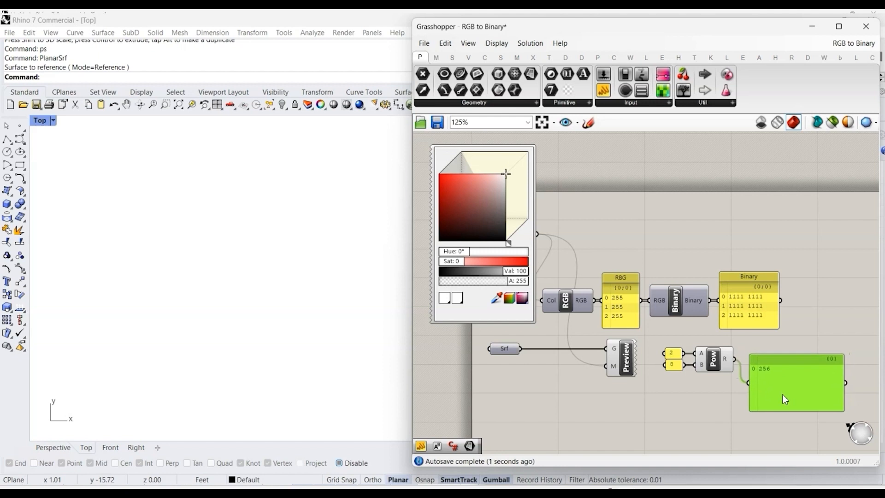
pyautogui.click(776, 425)
# Step: Vary the picker's colour, including a green of RGB 15, 245, 49, to compare the RGB and binary panels
pyautogui.moveTo(497, 180); pyautogui.dragTo(460, 195)
pyautogui.moveTo(509, 242); pyautogui.dragTo(516, 236)
pyautogui.moveTo(463, 187); pyautogui.dragTo(450, 168)
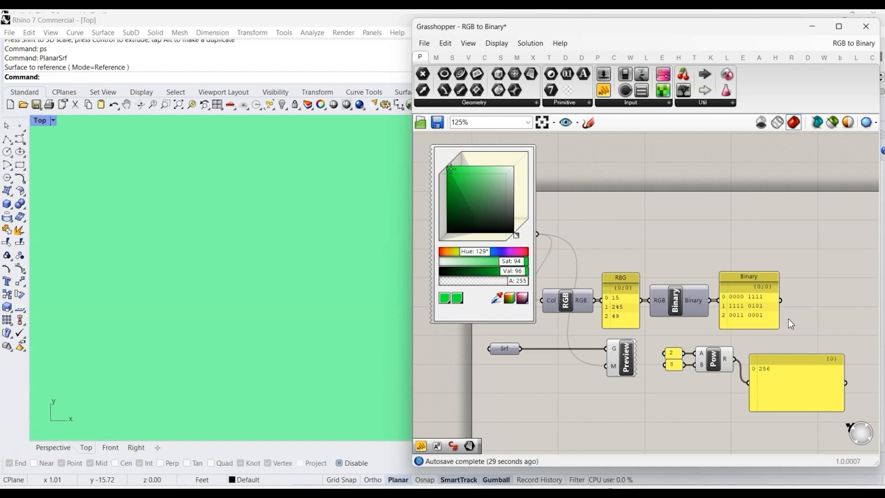
pyautogui.moveTo(452, 170)
pyautogui.mouseDown()
pyautogui.moveTo(483, 178)
pyautogui.moveTo(520, 167)
pyautogui.moveTo(534, 249)
pyautogui.moveTo(553, 263)
pyautogui.mouseUp()
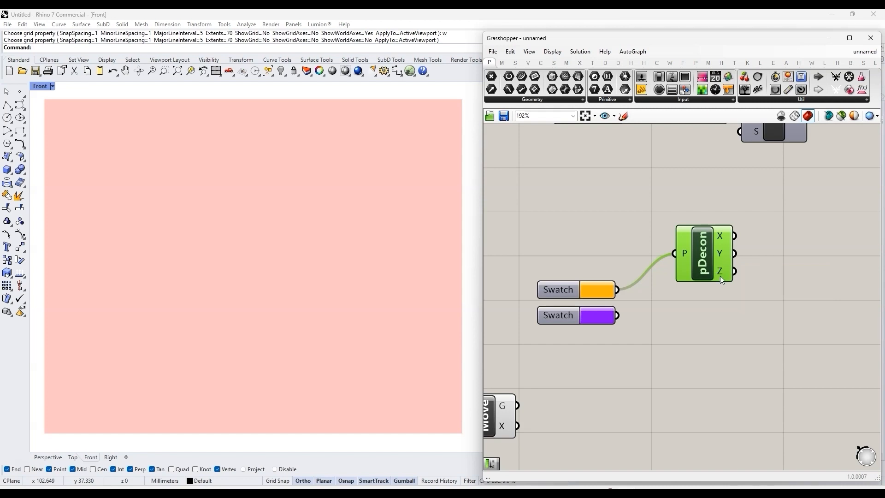
pyautogui.moveTo(721, 275)
pyautogui.moveTo(725, 259)
pyautogui.scroll(-3, 636, 228)
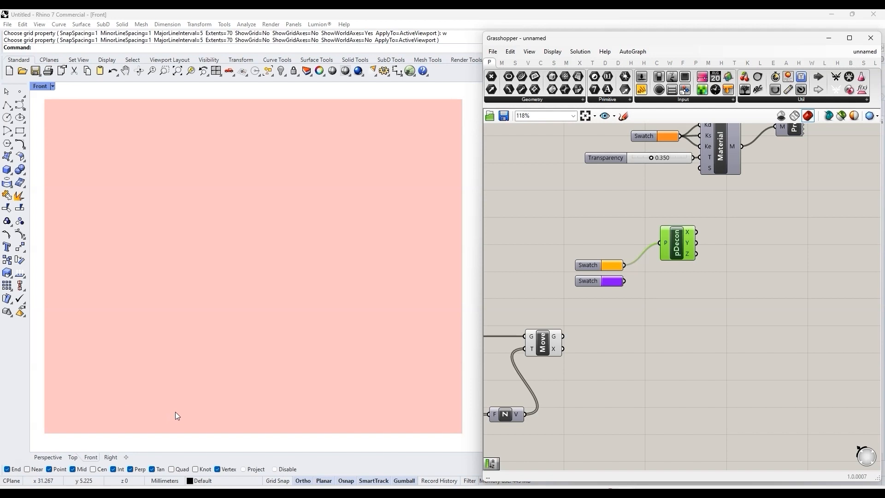
# Step: Draw a small rectangle in Rhino's Front viewport, overlapping the bottom edge of the mesh area near its right corner
pyautogui.click(20, 131)
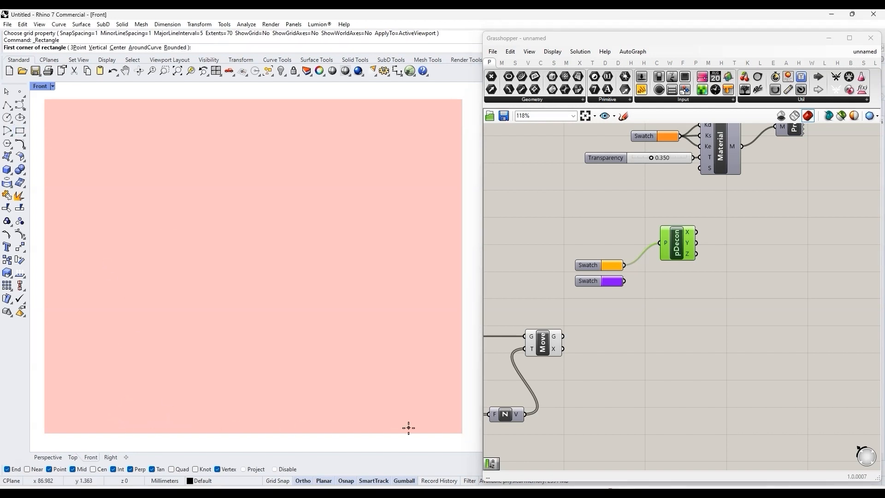
pyautogui.click(383, 406)
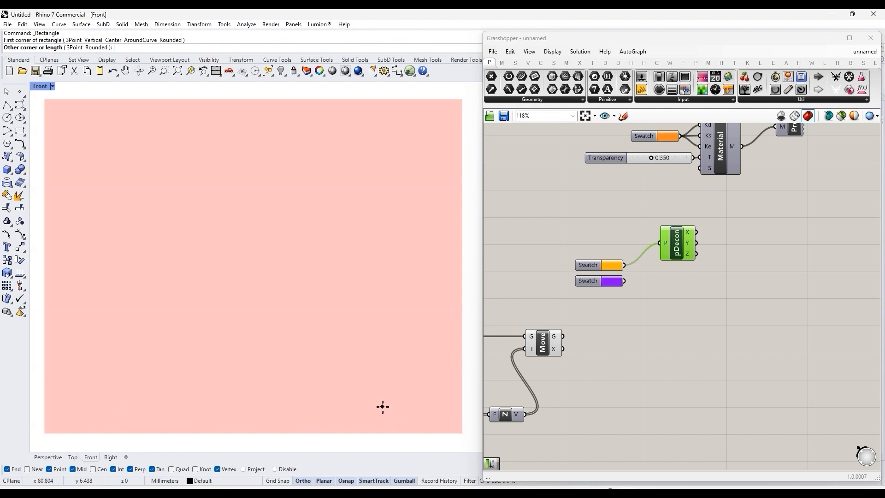
pyautogui.click(424, 444)
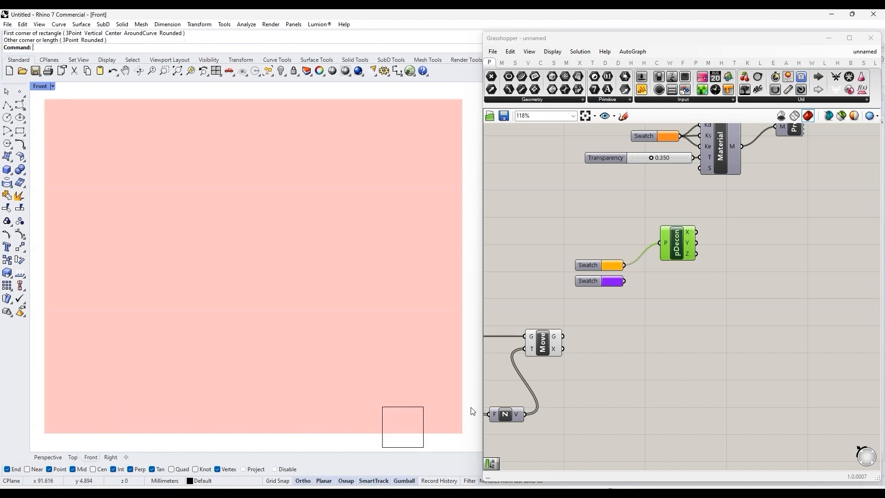
# Step: Add a Curve parameter below the swatches and reference the small rectangle from the Front viewport in it
pyautogui.doubleClick(615, 317)
pyautogui.write('curve')
pyautogui.press('Return')
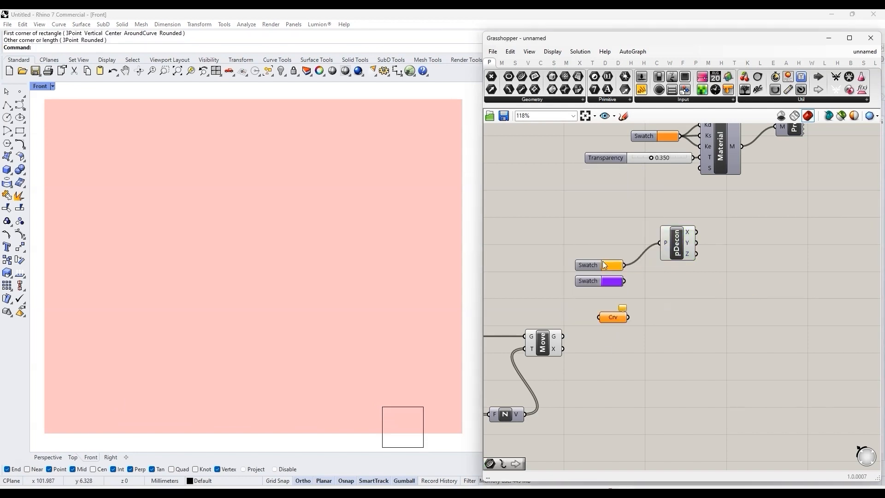
pyautogui.rightClick(611, 317)
pyautogui.click(642, 412)
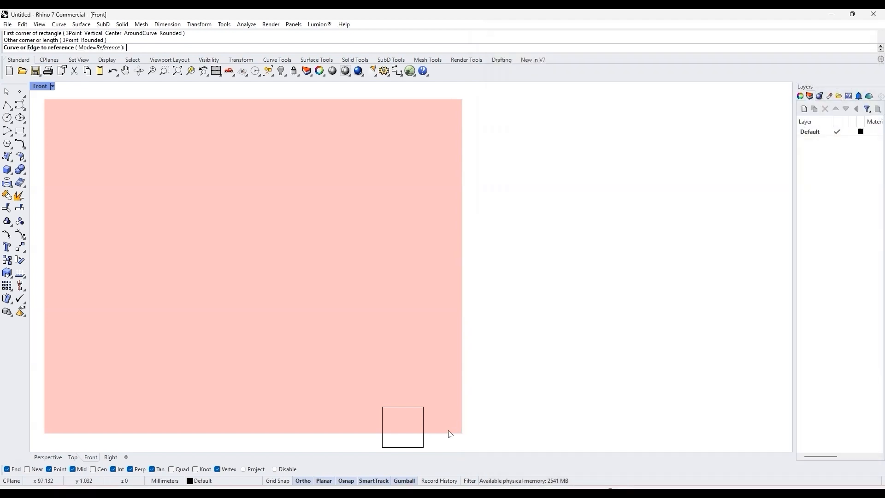
pyautogui.click(423, 438)
# Step: Turn off the Curve parameter's preview and place it lower on the canvas, beside the Move component
pyautogui.moveTo(598, 313); pyautogui.dragTo(575, 308)
pyautogui.middleClick(575, 308)
pyautogui.click(620, 309)
pyautogui.click(616, 317)
pyautogui.middleClick(582, 308)
pyautogui.click(609, 280)
pyautogui.click(596, 317)
pyautogui.moveTo(582, 311); pyautogui.dragTo(620, 353)
# Step: Add a Surface parameter fed by the Curve parameter and turn off its preview
pyautogui.doubleClick(673, 357)
pyautogui.write('sur')
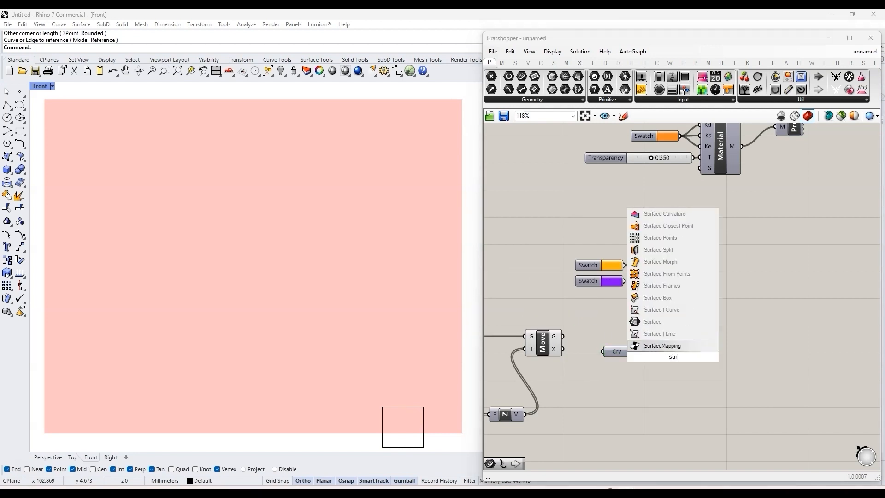
pyautogui.click(667, 322)
pyautogui.middleClick(652, 352)
pyautogui.moveTo(667, 357); pyautogui.dragTo(645, 352)
pyautogui.click(683, 325)
pyautogui.click(683, 325)
# Step: Add a Custom Preview with the Surface parameter feeding G and the orange swatch feeding M
pyautogui.doubleClick(674, 324)
pyautogui.write('cur')
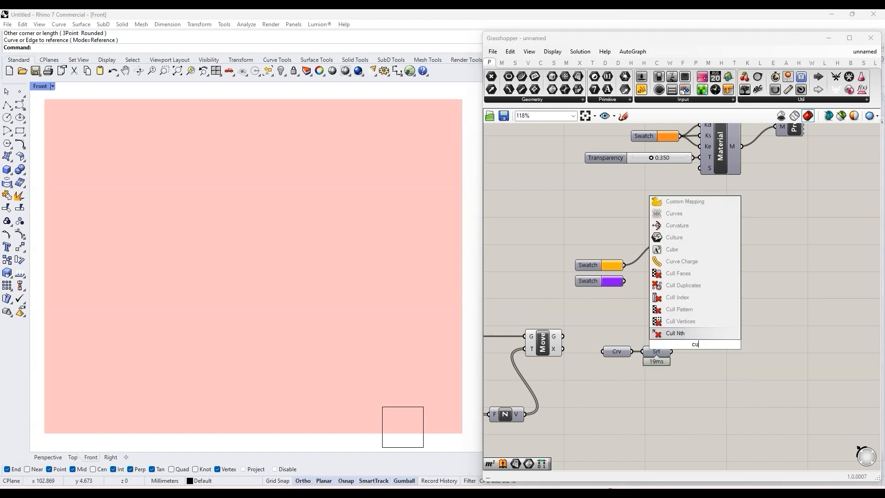
pyautogui.press('BackSpace')
pyautogui.write('stom')
pyautogui.click(685, 298)
pyautogui.moveTo(671, 352); pyautogui.dragTo(703, 345)
pyautogui.click(693, 338)
pyautogui.click(712, 372)
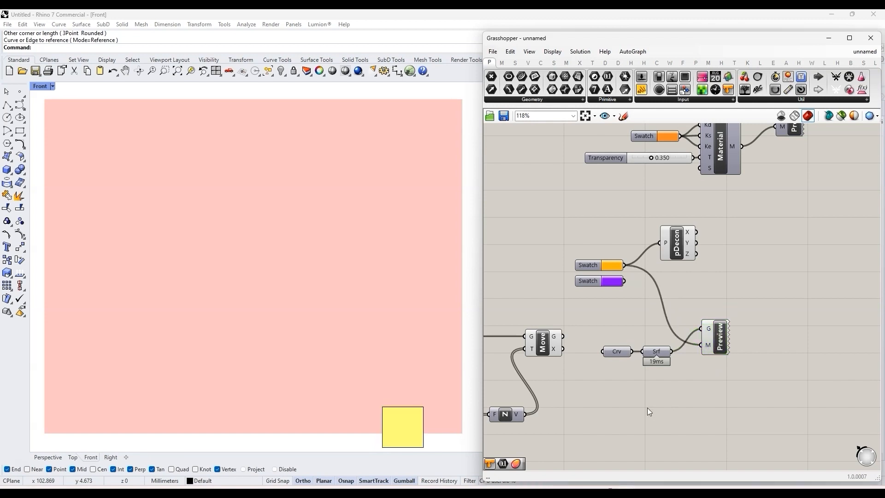
# Step: Duplicate the small rectangle in Rhino, placing the copy directly above the original with a narrow gap
pyautogui.scroll(-2, 621, 407)
pyautogui.scroll(3, 729, 346)
pyautogui.click(406, 408)
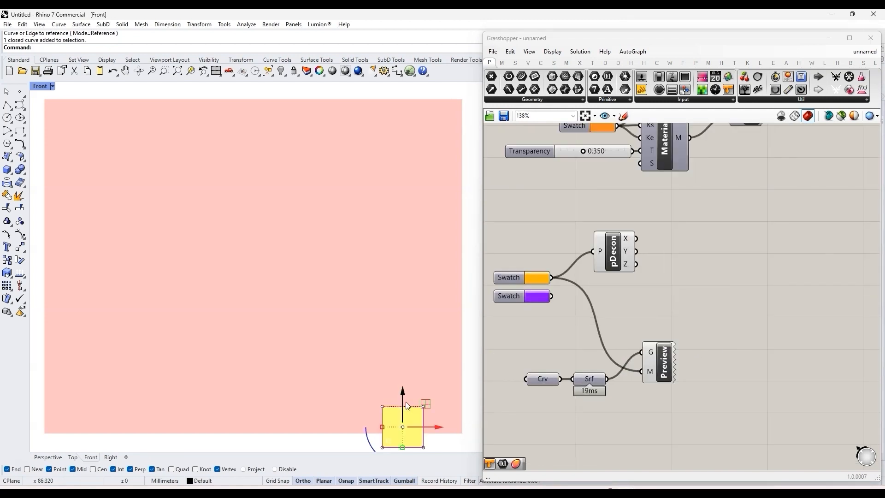
pyautogui.moveTo(403, 394); pyautogui.dragTo(445, 356)
pyautogui.click(473, 366)
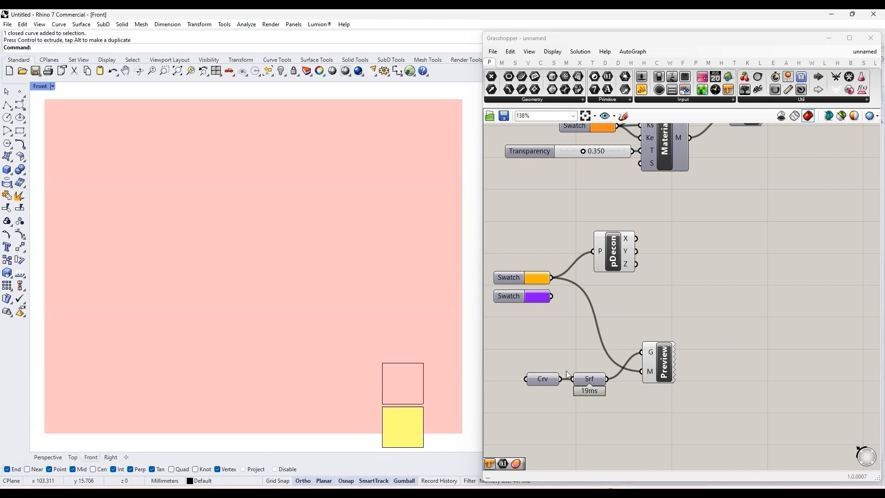
# Step: Duplicate the Curve, Surface and Custom Preview chain directly below the original chain
pyautogui.scroll(-2, 703, 344)
pyautogui.moveTo(677, 381); pyautogui.dragTo(582, 350)
pyautogui.moveTo(621, 374); pyautogui.dragTo(644, 353)
pyautogui.keyDown('alt'); pyautogui.moveTo(644, 353); pyautogui.dragTo(643, 390); pyautogui.keyUp('alt')
pyautogui.click(603, 424)
pyautogui.scroll(3, 603, 423)
# Step: Reference the upper rectangle as the single curve of the copied Curve parameter
pyautogui.rightClick(614, 364)
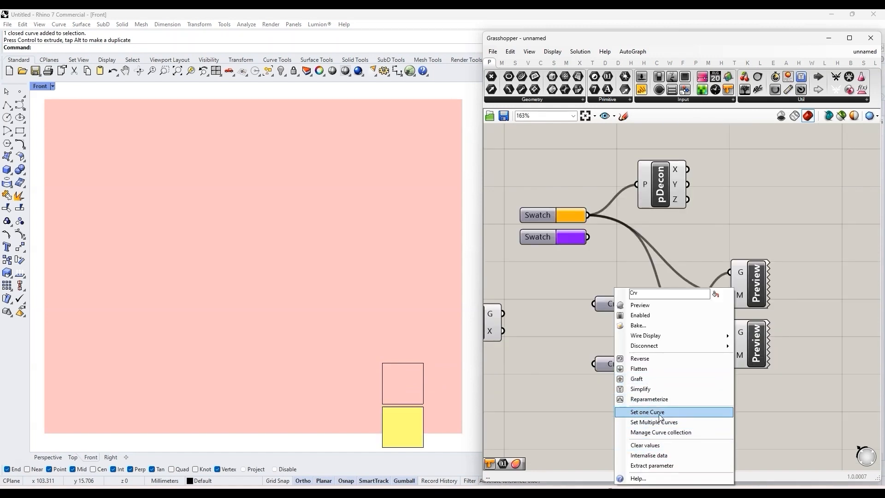
pyautogui.click(647, 413)
pyautogui.click(406, 365)
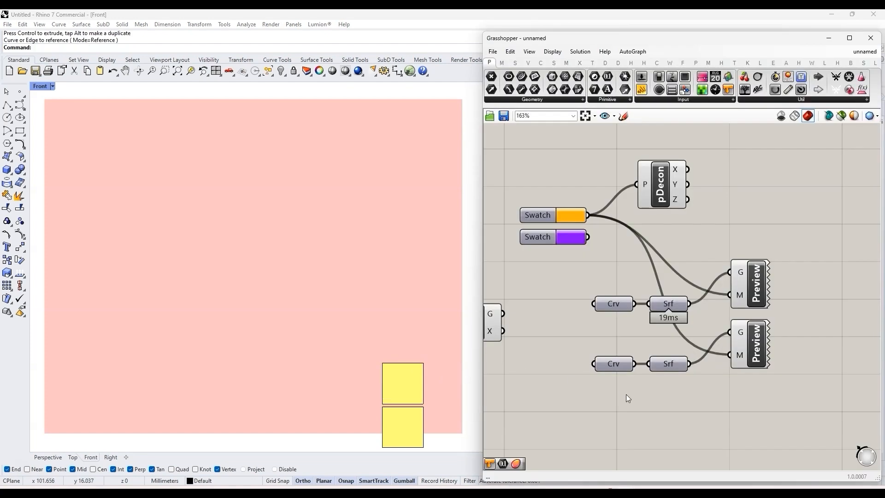
# Step: Move both Custom Preview components farther away from their Surface parameters to make room on the canvas
pyautogui.moveTo(742, 354); pyautogui.dragTo(669, 366, button='right')
pyautogui.scroll(-2, 649, 380)
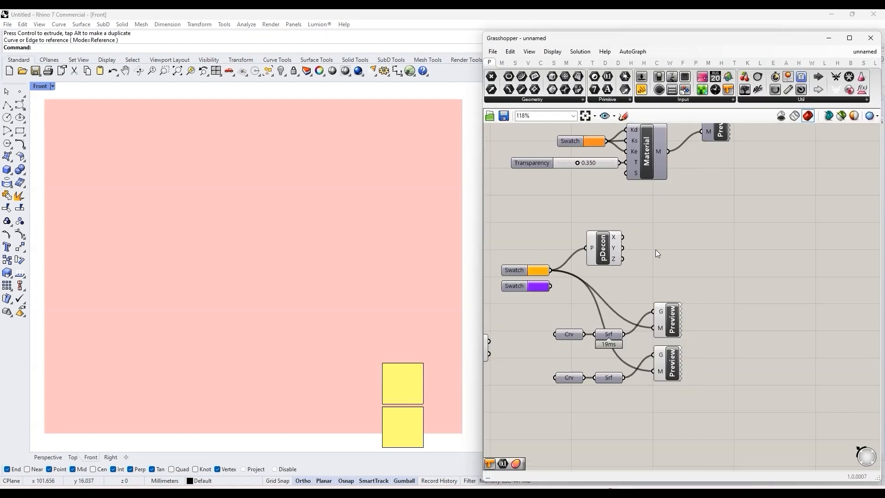
pyautogui.scroll(-2, 652, 252)
pyautogui.moveTo(701, 364); pyautogui.dragTo(655, 288)
pyautogui.moveTo(662, 299); pyautogui.dragTo(727, 315)
pyautogui.click(638, 256)
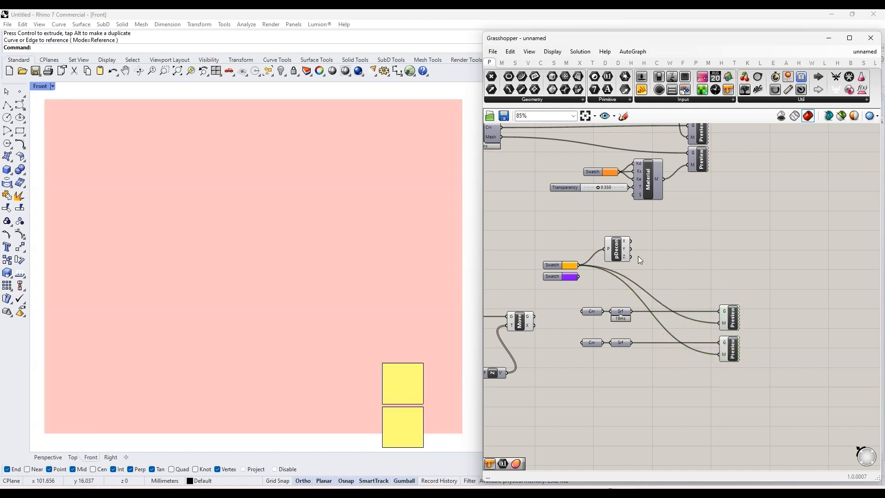
# Step: Add a Remap Numbers component to the right of the Deconstruct Point component
pyautogui.scroll(3, 638, 257)
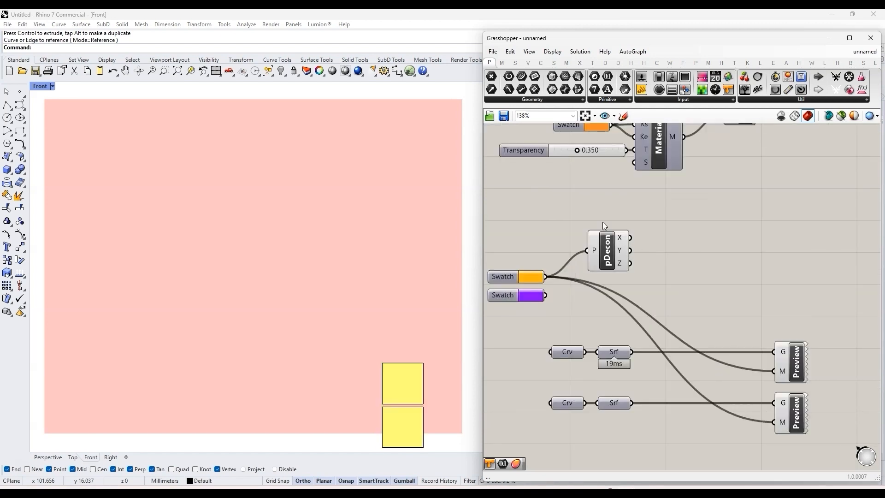
pyautogui.moveTo(624, 261)
pyautogui.doubleClick(692, 239)
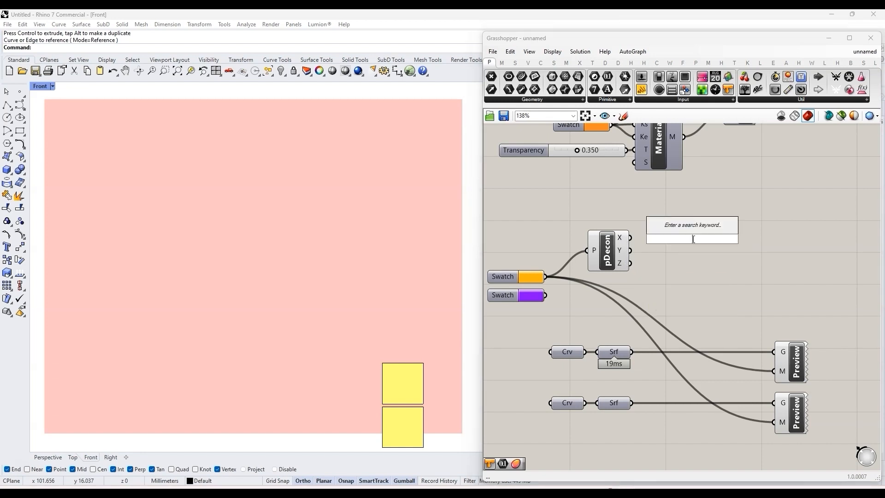
pyautogui.write('rem')
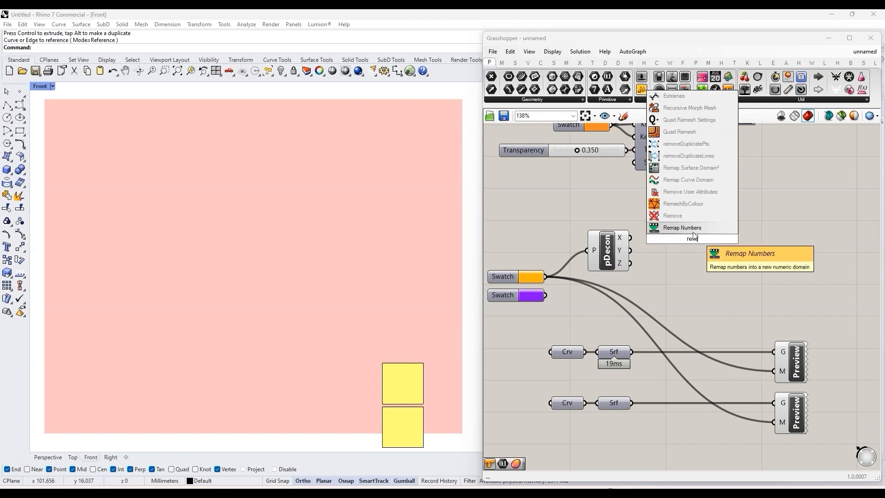
pyautogui.press('Return')
pyautogui.moveTo(697, 242); pyautogui.dragTo(751, 240)
# Step: Add a Construct Domain component between Deconstruct Point and Remap Numbers
pyautogui.doubleClick(712, 253)
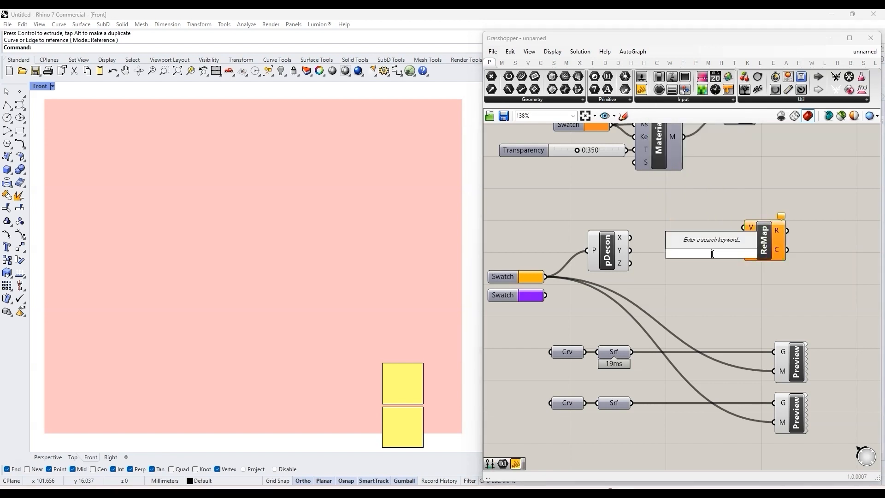
pyautogui.click(737, 282)
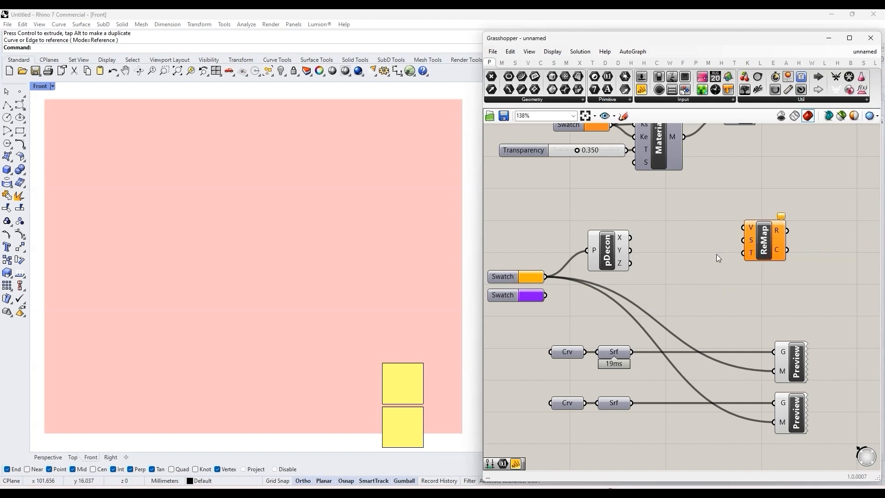
pyautogui.doubleClick(694, 269)
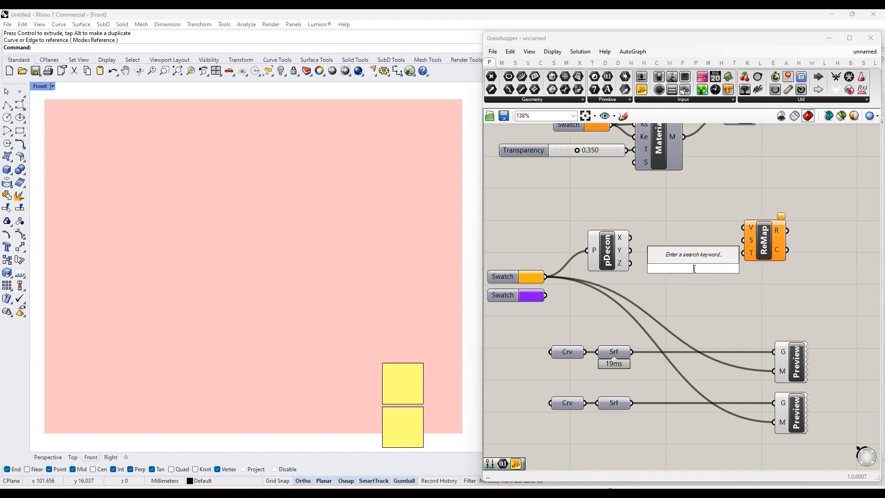
pyautogui.write('construc dom')
pyautogui.press('Return')
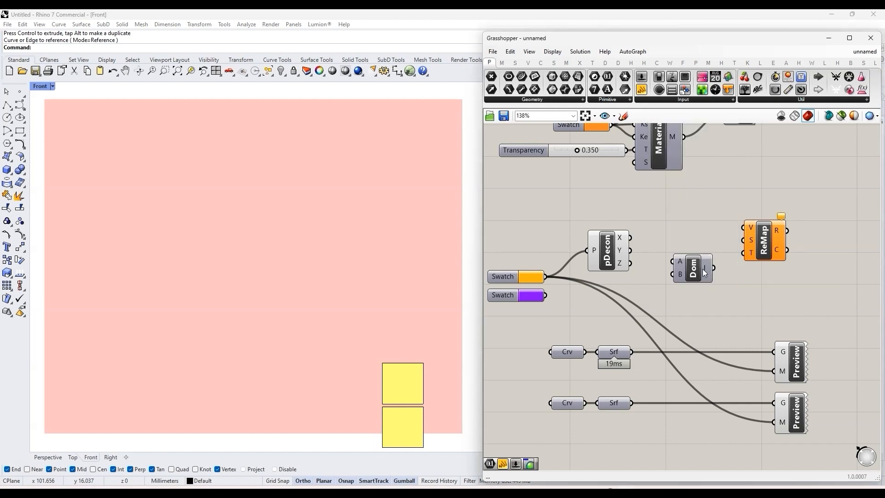
# Step: Add a panel containing -1 and connect it to the Construct Domain's A input
pyautogui.doubleClick(670, 265)
pyautogui.write('//')
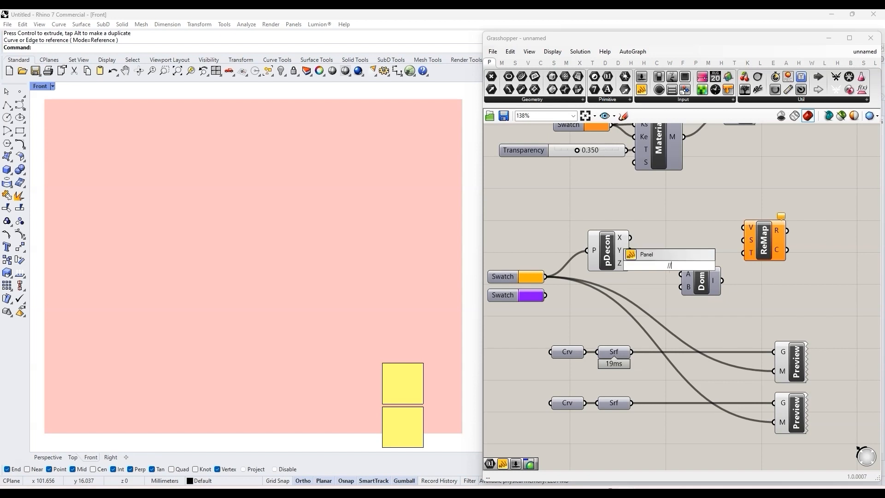
pyautogui.write('-1')
pyautogui.press('Return')
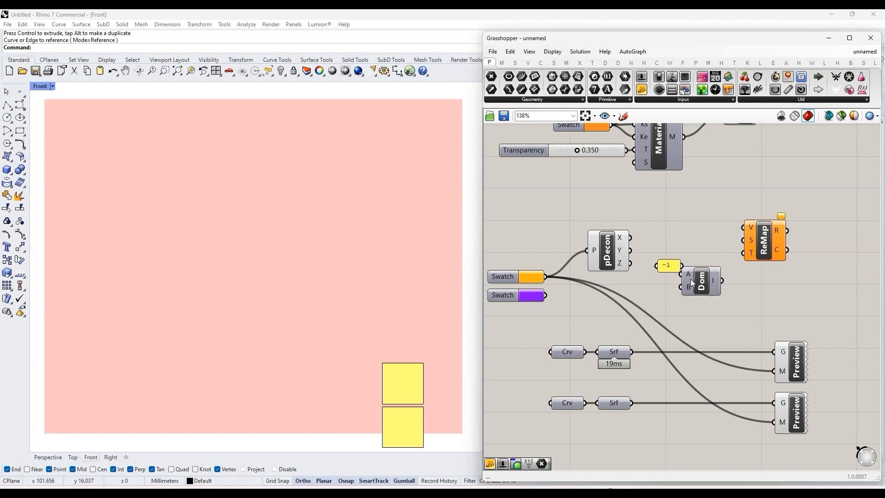
pyautogui.moveTo(673, 268); pyautogui.dragTo(671, 277)
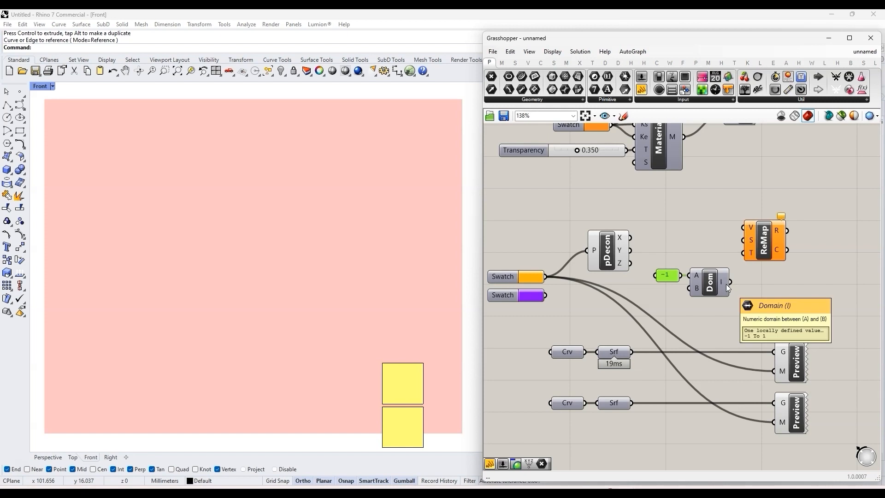
# Step: Connect the -1 domain to the S input of Remap Numbers and space the two components apart
pyautogui.moveTo(768, 241); pyautogui.dragTo(777, 240)
pyautogui.moveTo(735, 281); pyautogui.dragTo(774, 251)
pyautogui.scroll(-2, 681, 222)
pyautogui.scroll(3, 742, 237)
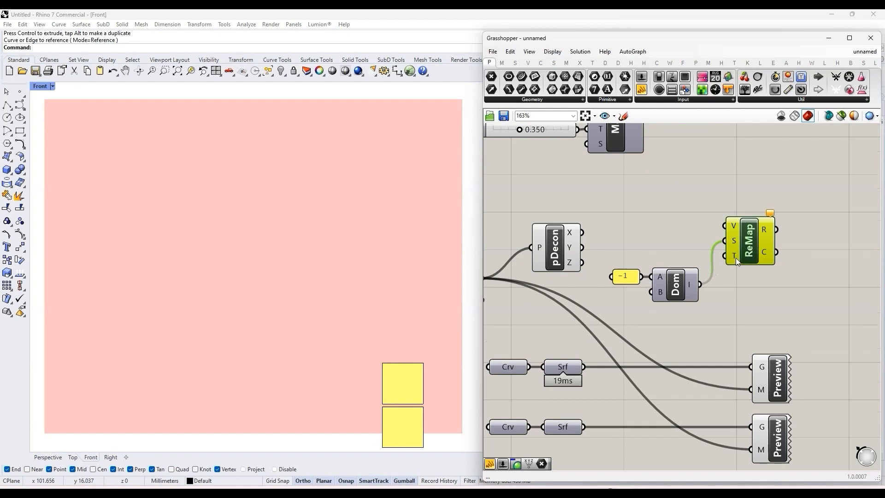
pyautogui.scroll(-2, 639, 216)
pyautogui.scroll(2, 705, 237)
pyautogui.moveTo(705, 239); pyautogui.dragTo(767, 222)
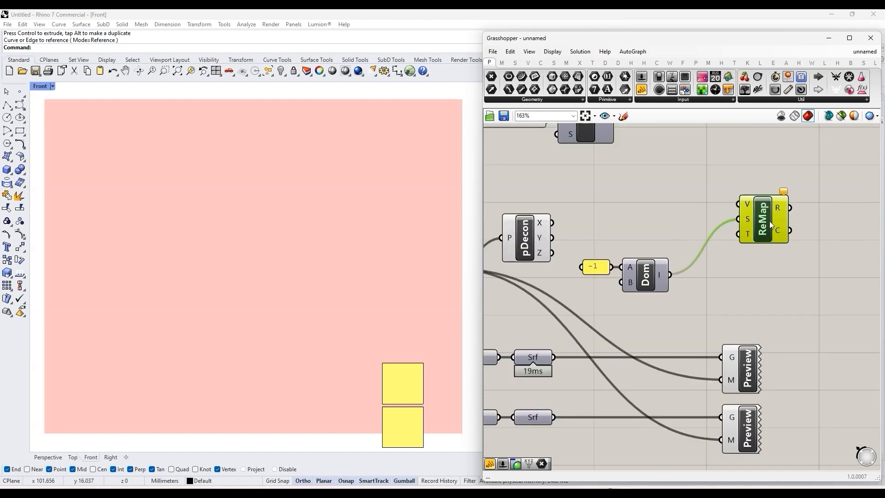
# Step: Duplicate the Construct Domain component directly below the original
pyautogui.doubleClick(770, 285)
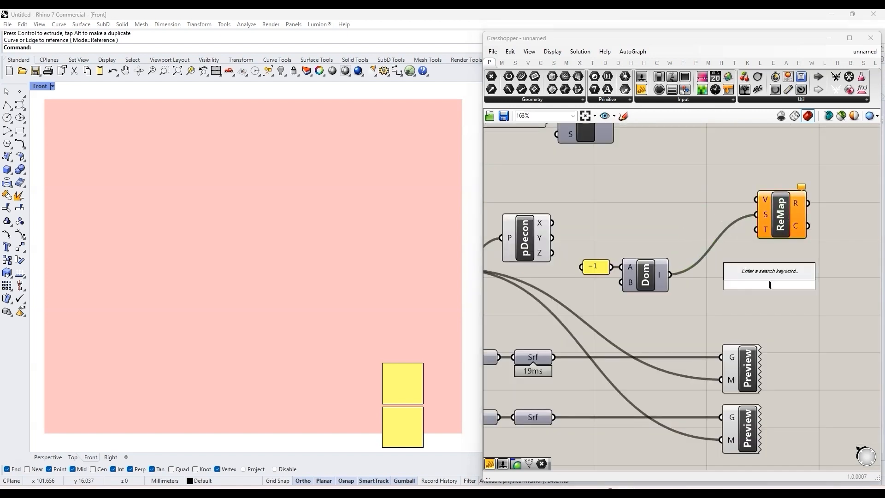
pyautogui.moveTo(647, 285); pyautogui.dragTo(646, 314)
pyautogui.scroll(-3, 756, 283)
# Step: Add a panel containing 255 and place it beside the lower Construct Domain
pyautogui.doubleClick(669, 233)
pyautogui.write('//255')
pyautogui.press('Return')
pyautogui.moveTo(667, 234); pyautogui.dragTo(648, 307)
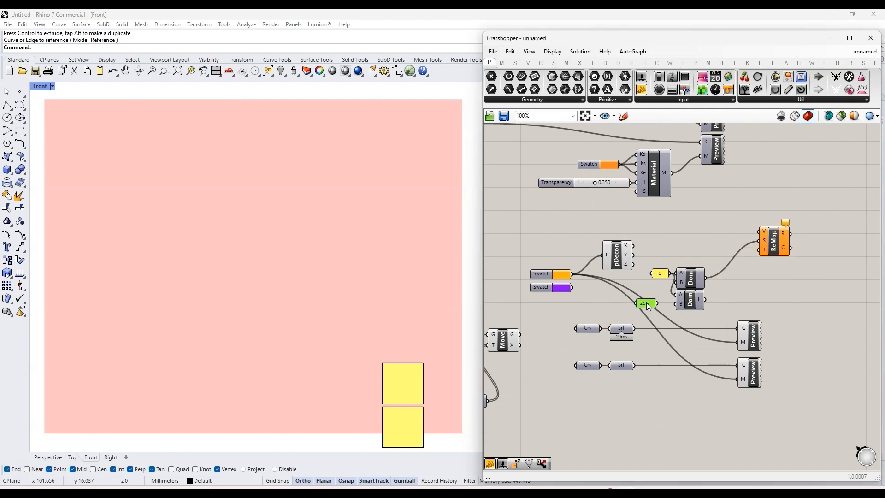
# Step: Disconnect the -1 panel from the lower Construct Domain's A input and connect the 255 panel to its B input
pyautogui.scroll(5, 664, 297)
pyautogui.rightClick(686, 289)
pyautogui.moveTo(728, 322)
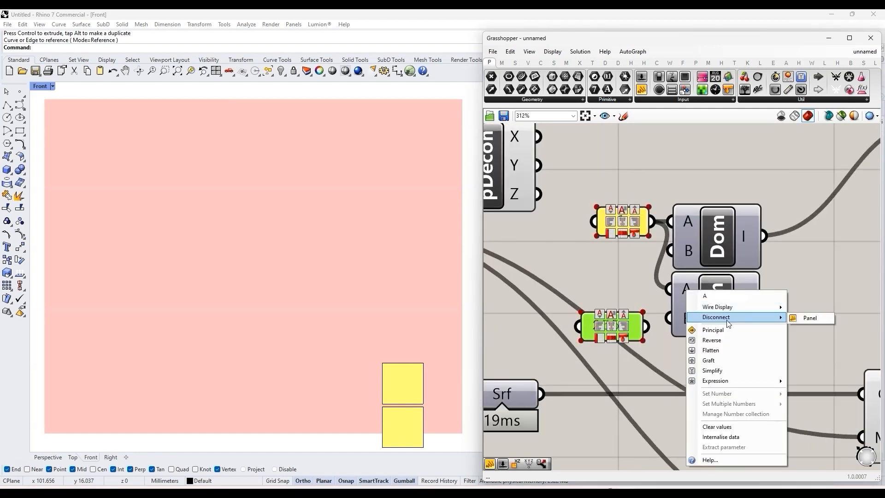
pyautogui.click(802, 319)
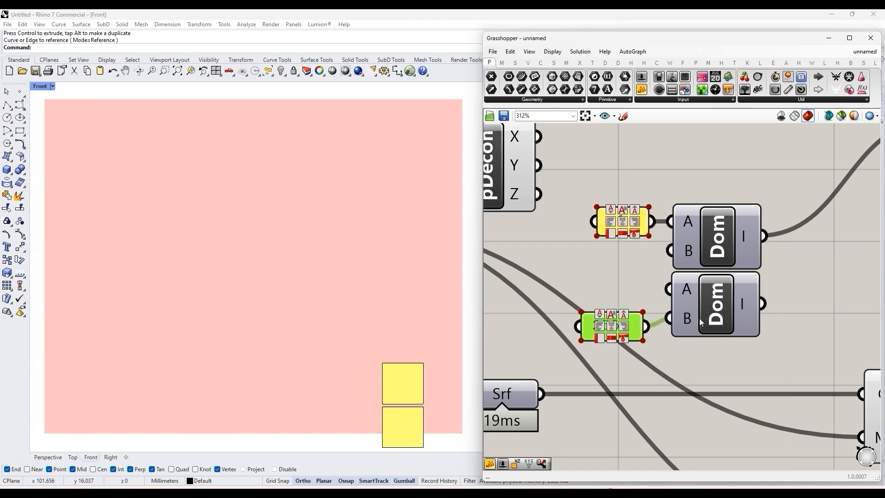
pyautogui.scroll(-4, 699, 318)
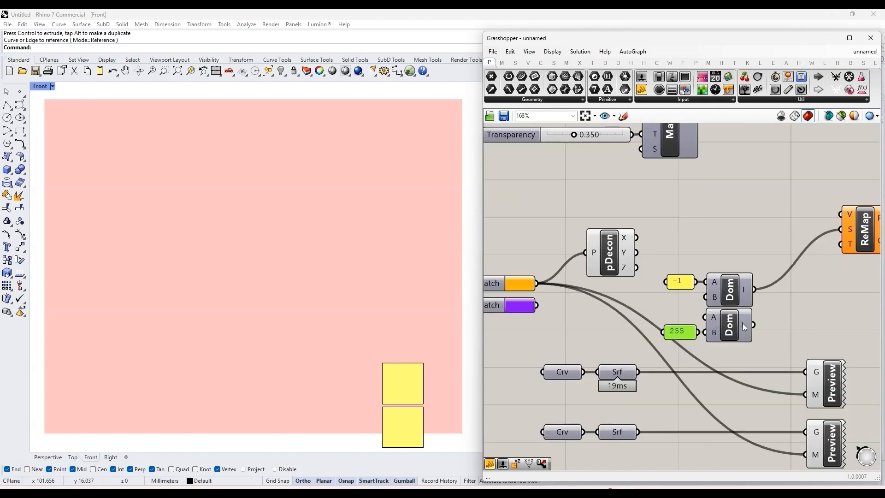
# Step: Connect the lower Construct Domain's output to the T input of Remap Numbers
pyautogui.moveTo(743, 323)
pyautogui.scroll(-4, 743, 323)
pyautogui.moveTo(743, 323); pyautogui.dragTo(675, 316, button='right')
pyautogui.scroll(5, 677, 315)
pyautogui.moveTo(672, 324); pyautogui.dragTo(777, 230)
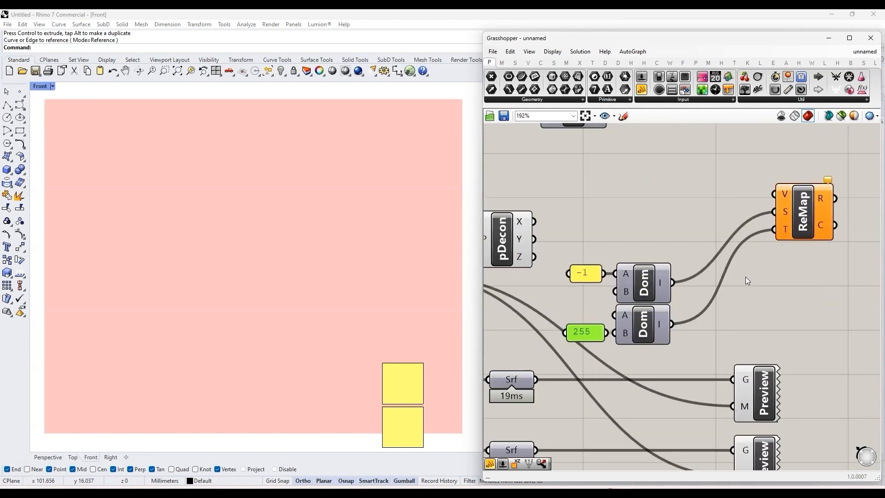
# Step: Duplicate Remap Numbers with its domain connections to get a vertical stack of three
pyautogui.scroll(-3, 745, 276)
pyautogui.click(715, 245)
pyautogui.scroll(1, 716, 245)
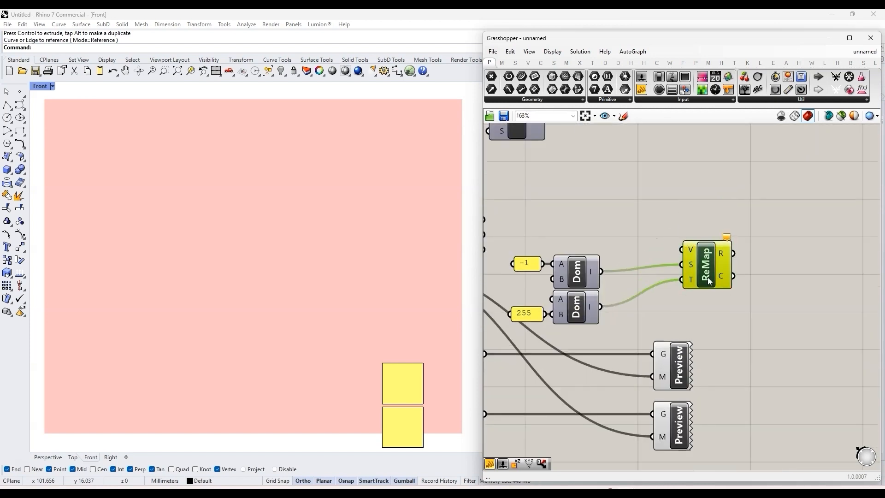
pyautogui.keyDown('alt'); pyautogui.moveTo(698, 264); pyautogui.dragTo(699, 161); pyautogui.keyUp('alt')
pyautogui.click(644, 364)
pyautogui.scroll(-1, 643, 365)
pyautogui.scroll(2, 516, 245)
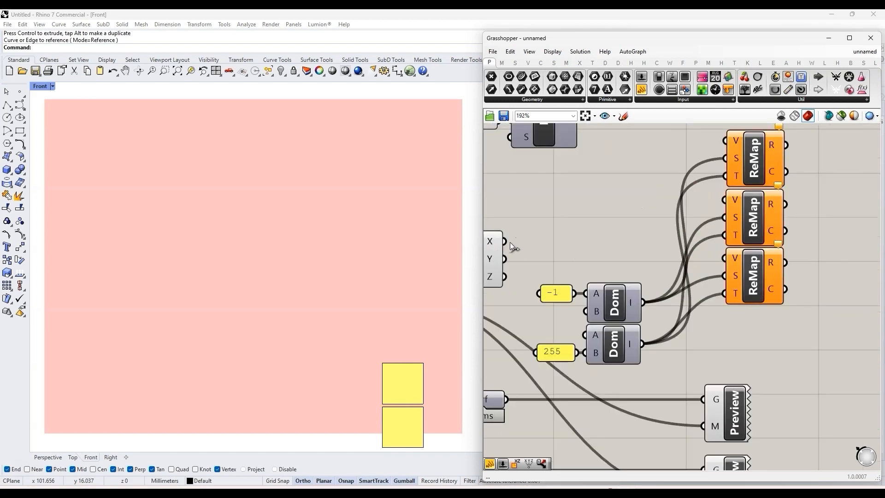
# Step: Connect the Deconstruct Point X, Y and Z outputs to the V inputs of the three Remap Numbers components in order
pyautogui.moveTo(505, 241); pyautogui.dragTo(726, 142)
pyautogui.scroll(-1, 742, 153)
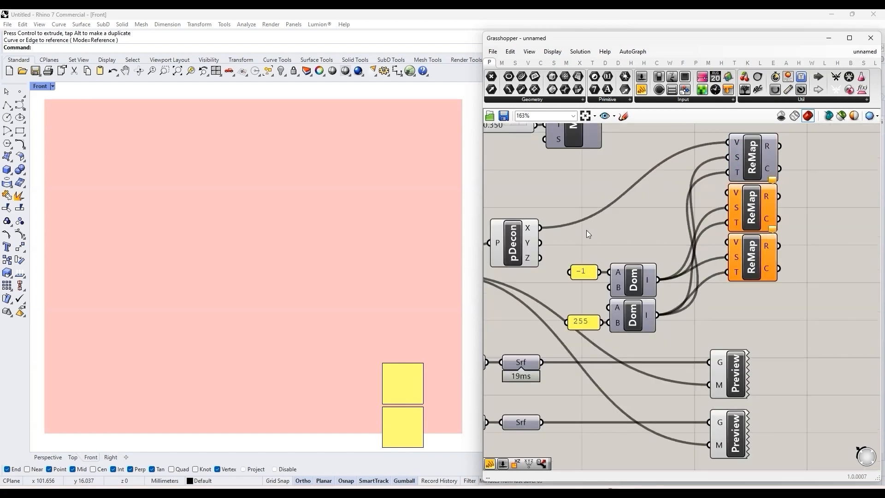
pyautogui.moveTo(540, 243); pyautogui.dragTo(728, 193)
pyautogui.moveTo(541, 258); pyautogui.dragTo(728, 242)
pyautogui.scroll(-3, 621, 250)
pyautogui.scroll(3, 756, 248)
# Step: Add a Colour RGB component to the right of the three Remap Numbers components
pyautogui.moveTo(781, 224); pyautogui.dragTo(730, 248, button='right')
pyautogui.doubleClick(730, 248)
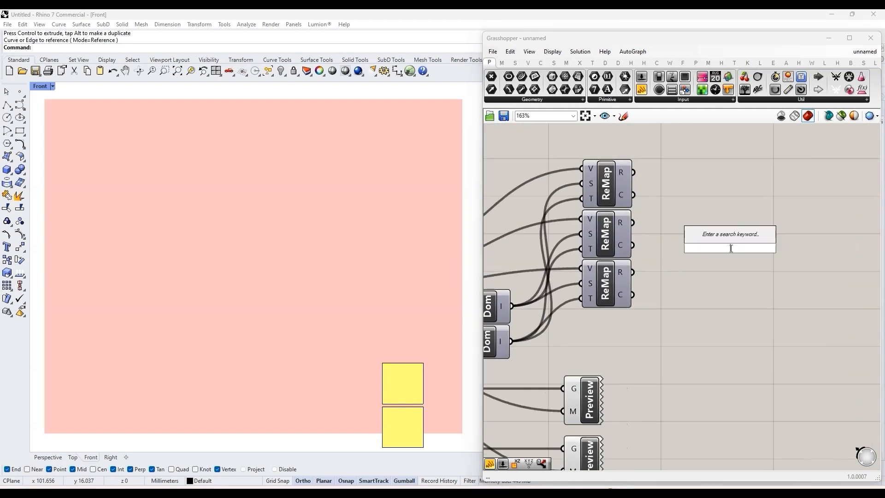
pyautogui.write('col')
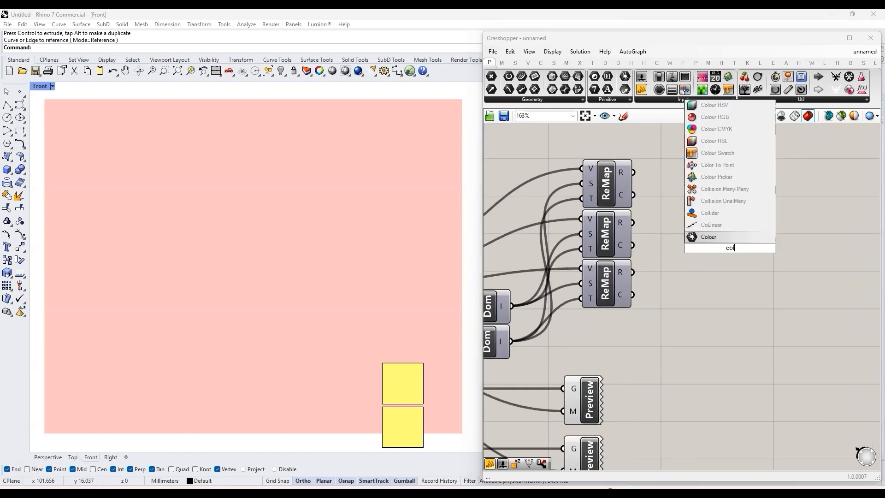
pyautogui.click(743, 121)
pyautogui.moveTo(733, 252); pyautogui.dragTo(717, 225)
# Step: Connect the three Remap Numbers R outputs to the R, G and B inputs of Colour RGB in order
pyautogui.moveTo(634, 172); pyautogui.dragTo(687, 219)
pyautogui.moveTo(634, 223); pyautogui.dragTo(682, 254)
pyautogui.scroll(-4, 668, 295)
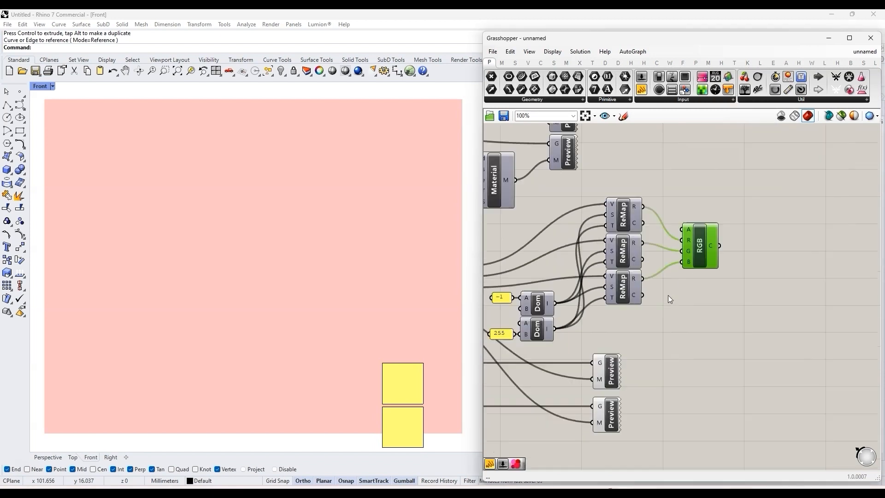
# Step: Move the lower Custom Preview further right and connect the Colour RGB output to its M input
pyautogui.click(621, 383)
pyautogui.scroll(-3, 694, 339)
pyautogui.moveTo(656, 370); pyautogui.dragTo(707, 369)
pyautogui.click(709, 296)
pyautogui.scroll(3, 702, 295)
pyautogui.moveTo(700, 284); pyautogui.dragTo(692, 435)
pyautogui.scroll(-4, 738, 376)
pyautogui.scroll(3, 697, 419)
pyautogui.scroll(-2, 697, 418)
pyautogui.scroll(2, 584, 363)
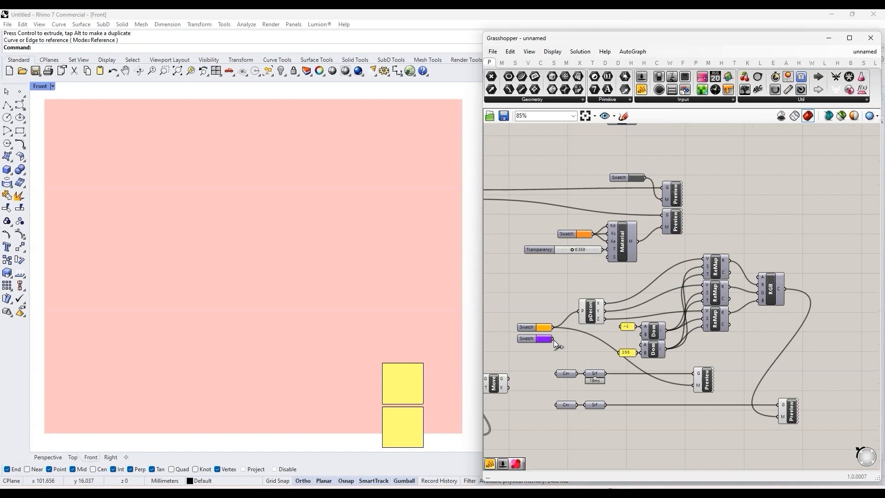
# Step: Connect the purple swatch to Deconstruct Point and the upper Custom Preview's M input, replacing the orange swatch
pyautogui.moveTo(579, 311); pyautogui.dragTo(791, 406)
pyautogui.scroll(3, 536, 358)
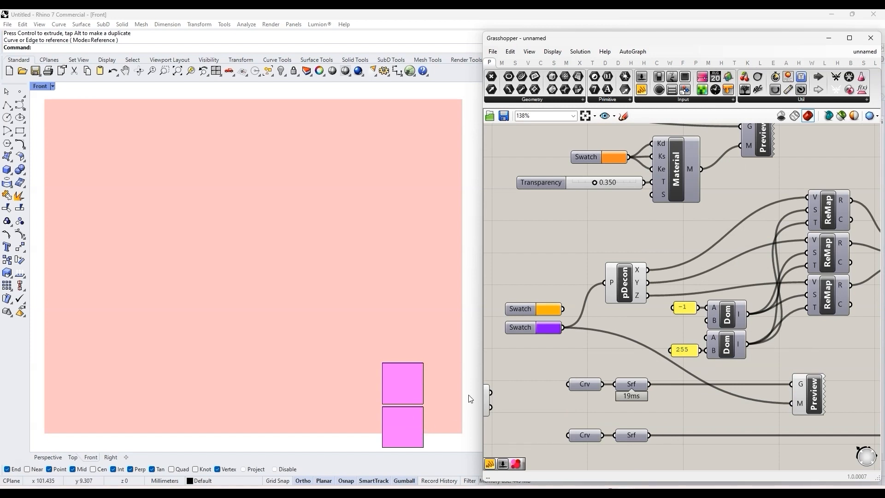
pyautogui.scroll(2, 627, 283)
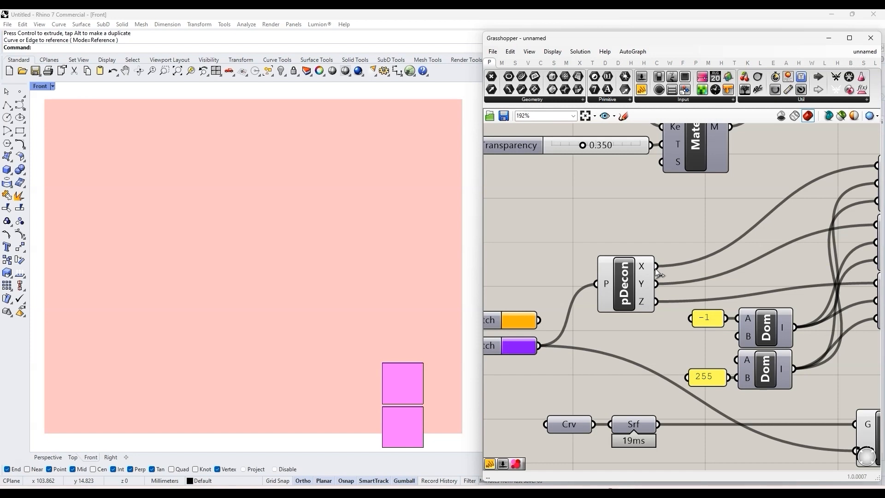
pyautogui.scroll(-3, 659, 274)
pyautogui.scroll(3, 718, 311)
pyautogui.moveTo(740, 251)
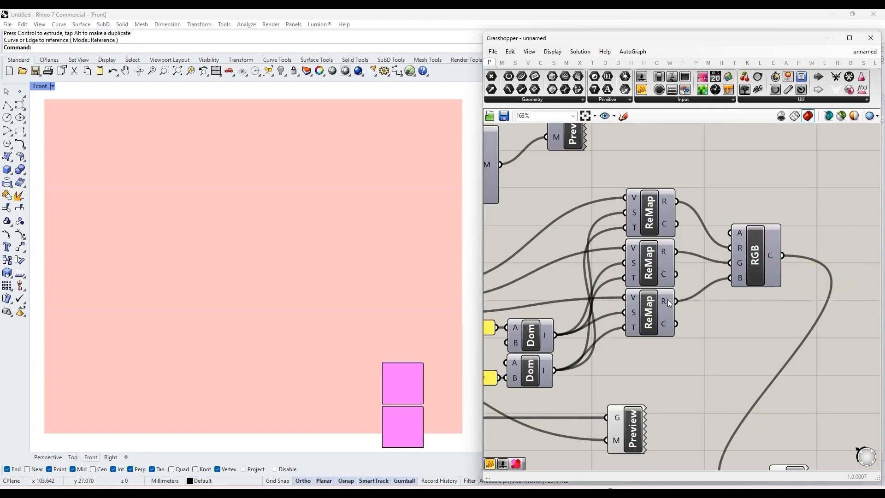
# Step: Make room before Colour RGB and add an Integer parameter between it and the Remap Numbers components
pyautogui.scroll(-3, 720, 328)
pyautogui.scroll(3, 733, 278)
pyautogui.moveTo(711, 246); pyautogui.dragTo(782, 236)
pyautogui.doubleClick(709, 185)
pyautogui.write('int')
pyautogui.click(691, 178)
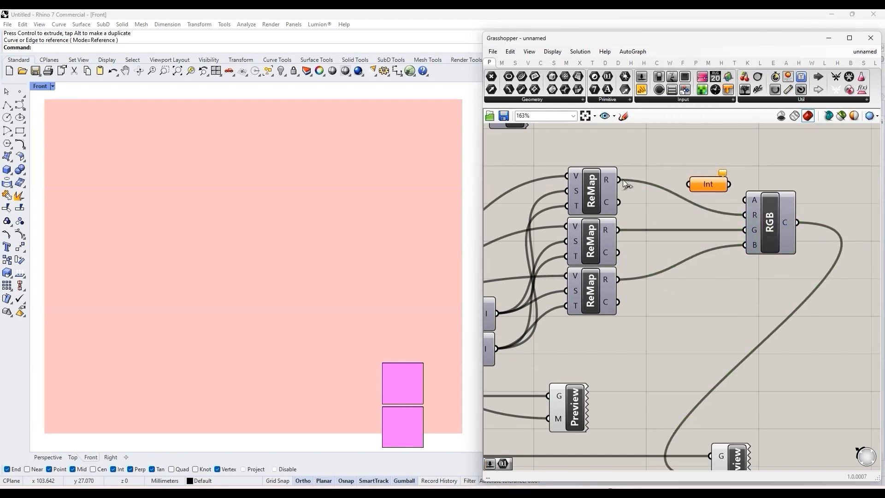
# Step: Position the Integer parameter beside the Remap Numbers outputs and duplicate it to get a vertical stack of three
pyautogui.moveTo(699, 178); pyautogui.dragTo(660, 196)
pyautogui.keyDown('alt'); pyautogui.moveTo(675, 225); pyautogui.dragTo(671, 223); pyautogui.keyUp('alt')
pyautogui.keyDown('alt'); pyautogui.moveTo(670, 224); pyautogui.dragTo(669, 248); pyautogui.keyUp('alt')
pyautogui.moveTo(709, 279); pyautogui.dragTo(664, 181)
pyautogui.click(679, 191)
# Step: Route the three Remap Numbers R outputs through the Integer parameters into Colour RGB's R, G and B inputs and stack the parameters beside it
pyautogui.moveTo(618, 230); pyautogui.dragTo(651, 221)
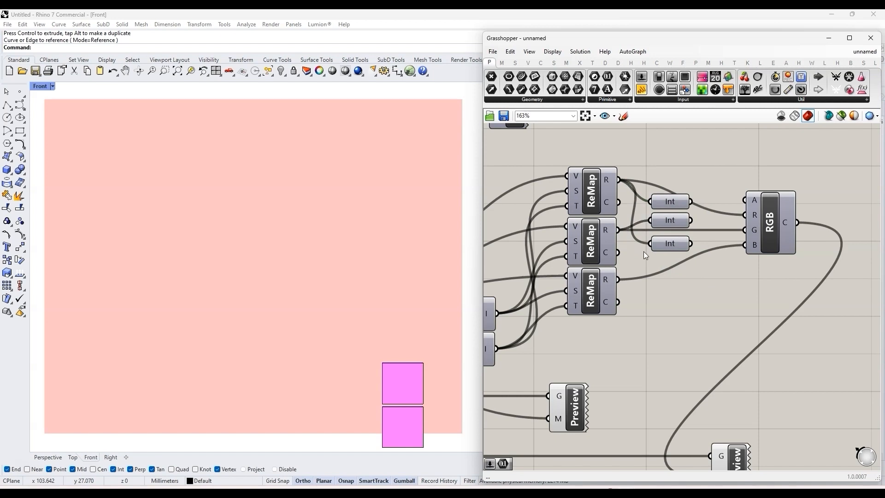
pyautogui.moveTo(623, 274); pyautogui.dragTo(650, 244)
pyautogui.moveTo(730, 201); pyautogui.dragTo(743, 229)
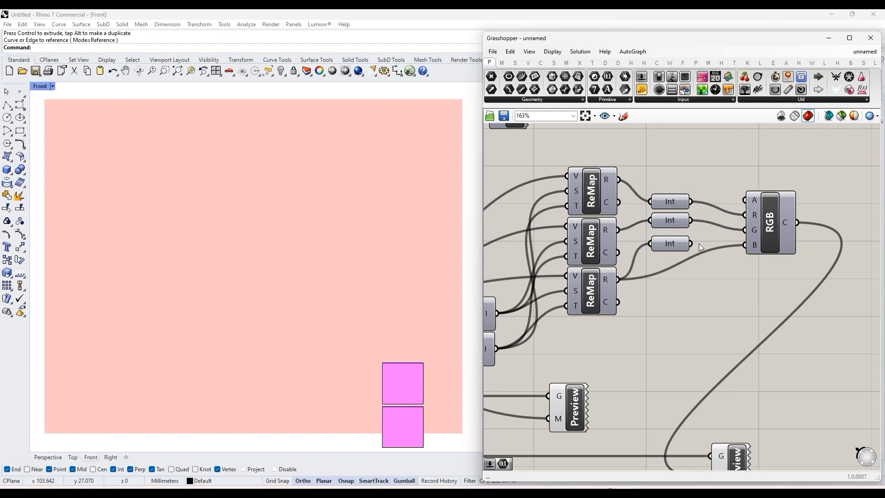
pyautogui.moveTo(681, 245); pyautogui.dragTo(720, 248)
pyautogui.moveTo(680, 224); pyautogui.dragTo(717, 232)
pyautogui.moveTo(676, 203); pyautogui.dragTo(715, 218)
pyautogui.click(694, 199)
pyautogui.moveTo(732, 257); pyautogui.dragTo(693, 199)
pyautogui.click(704, 201)
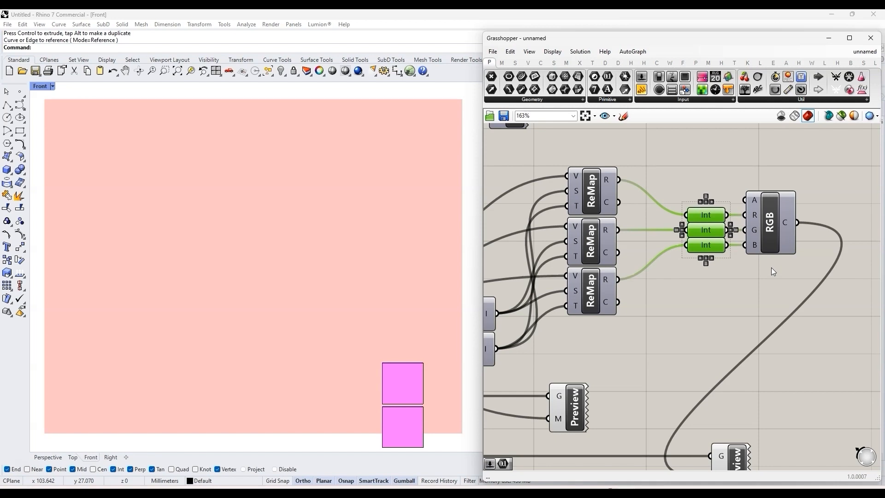
# Step: Move the two preview groups with their Curve and Surface parameters down, clear of the colour conversion components
pyautogui.click(779, 257)
pyautogui.scroll(-3, 751, 267)
pyautogui.moveTo(800, 336); pyautogui.dragTo(574, 367)
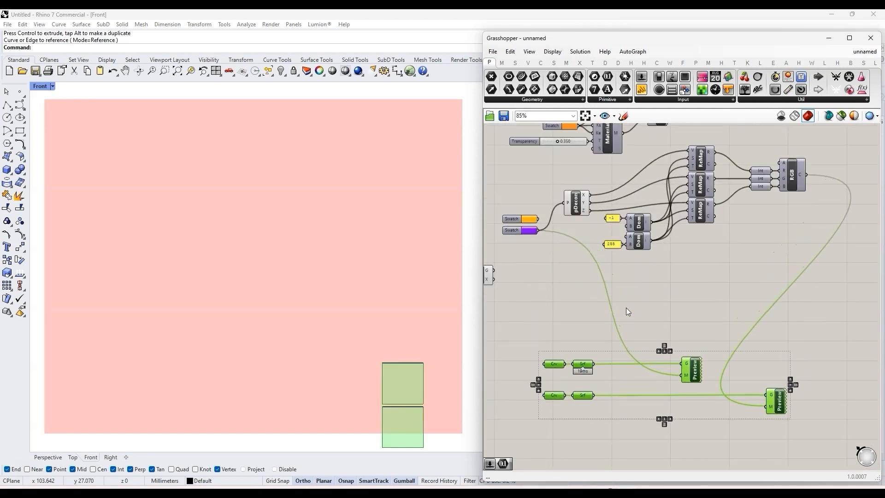
pyautogui.click(628, 310)
pyautogui.scroll(-2, 663, 300)
pyautogui.scroll(3, 578, 228)
# Step: Move the two Construct Domain components and their -1 and 255 panels up, close to the Remap Numbers stack
pyautogui.click(544, 264)
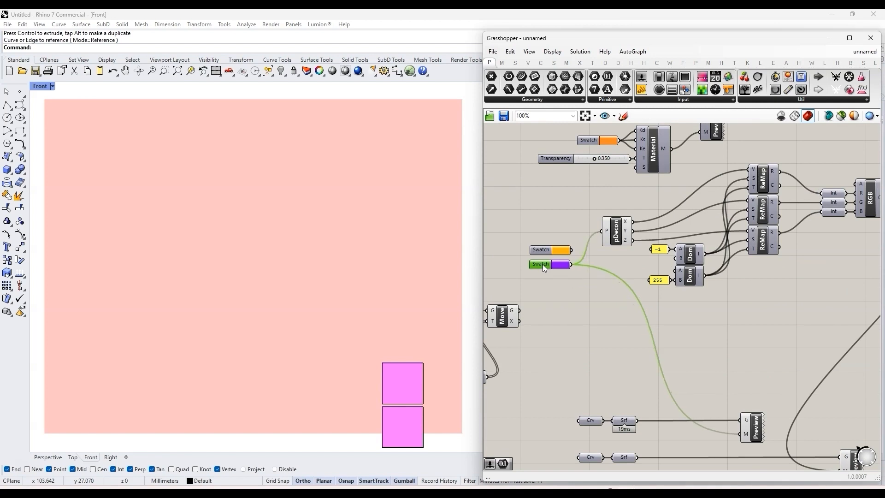
pyautogui.click(607, 289)
pyautogui.moveTo(823, 280); pyautogui.dragTo(716, 286, button='right')
pyautogui.moveTo(623, 306); pyautogui.dragTo(601, 204)
pyautogui.click(717, 283)
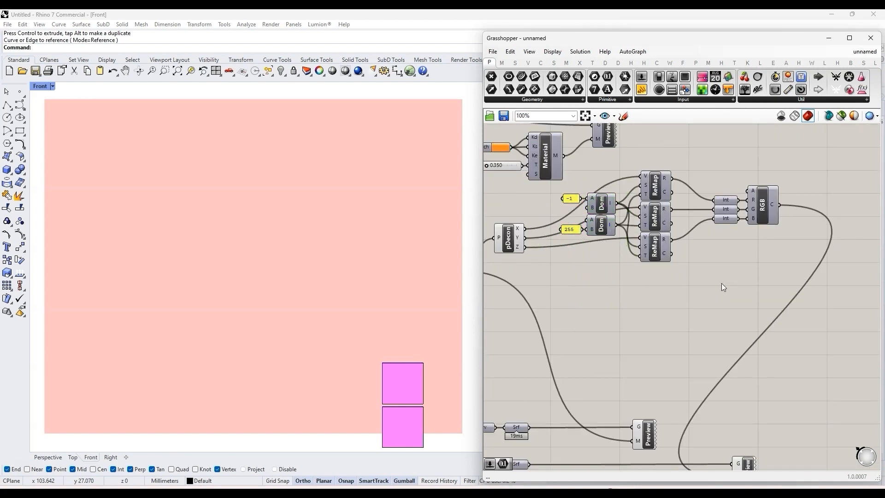
pyautogui.scroll(2, 562, 257)
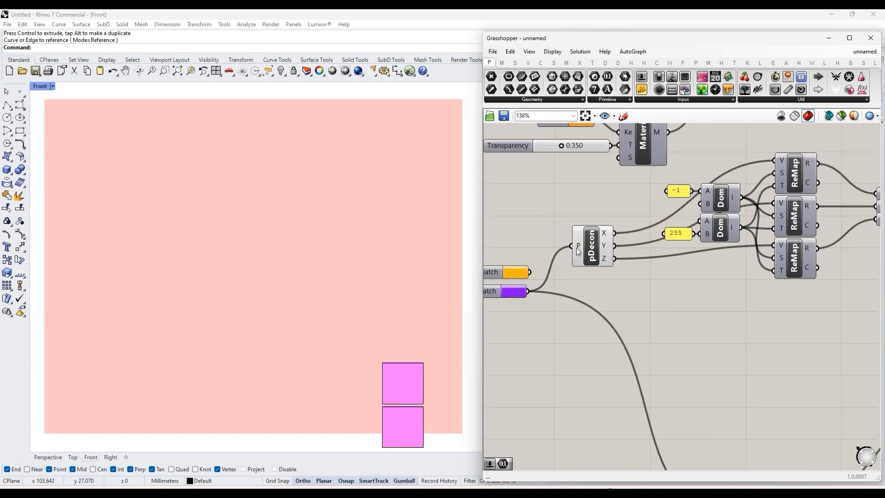
# Step: Rename the P input of Deconstruct Point as Color
pyautogui.rightClick(578, 247)
pyautogui.write('Color')
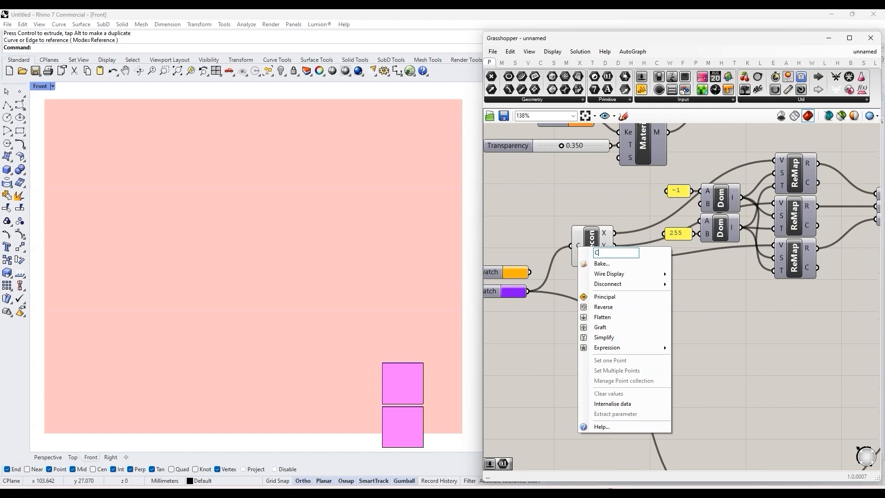
pyautogui.press('Return')
pyautogui.scroll(-1, 597, 255)
pyautogui.scroll(-3, 592, 239)
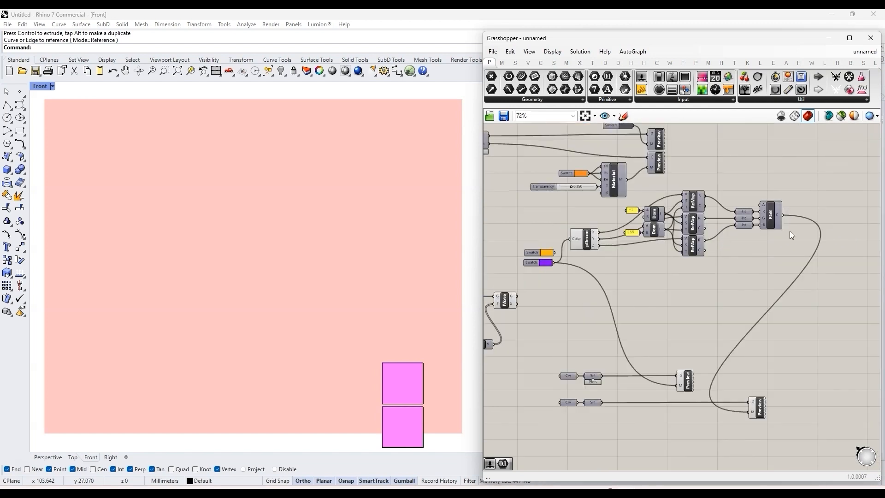
pyautogui.scroll(3, 797, 212)
pyautogui.doubleClick(799, 206)
pyautogui.write('colo')
pyautogui.click(777, 169)
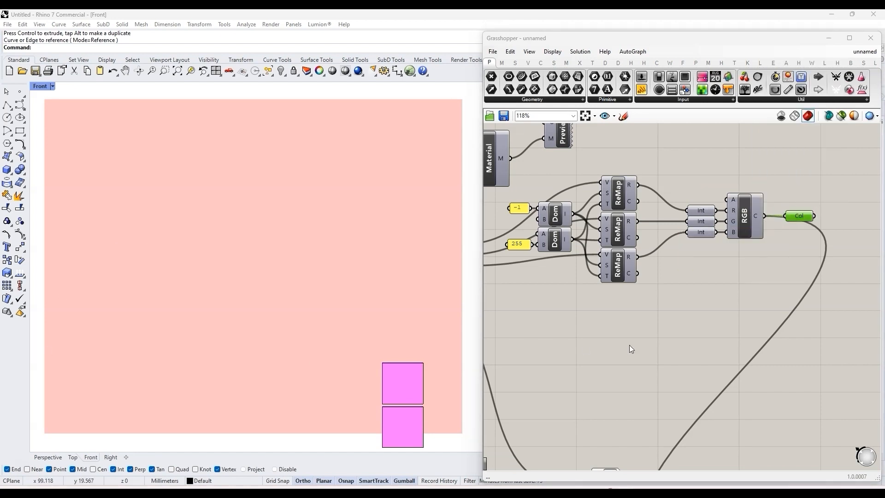
# Step: Rename the C output of the Colour RGB component as Color
pyautogui.rightClick(760, 215)
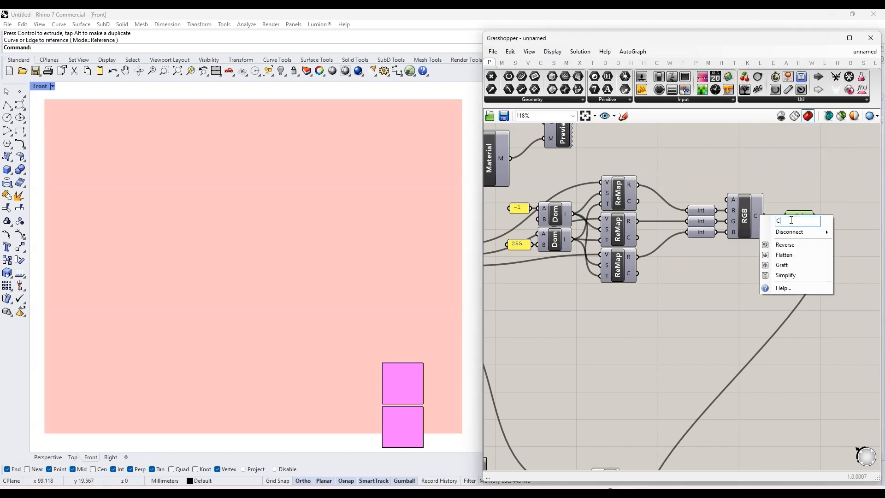
pyautogui.write('olor')
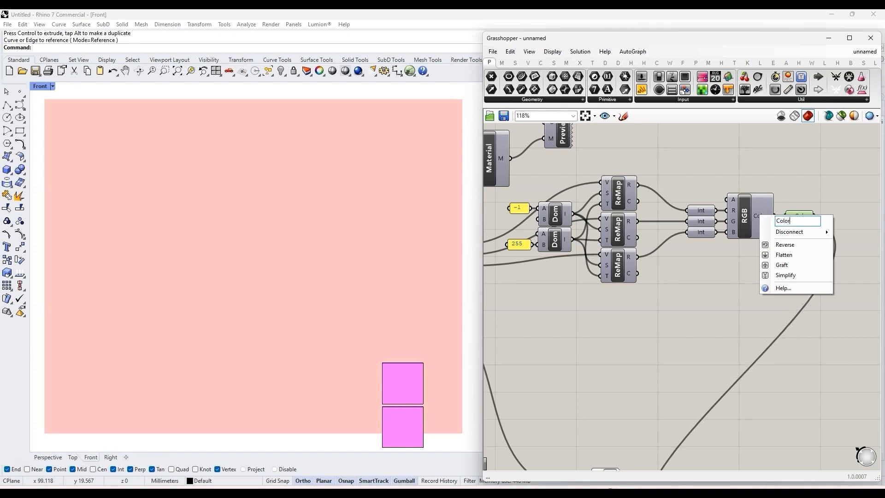
pyautogui.press('Return')
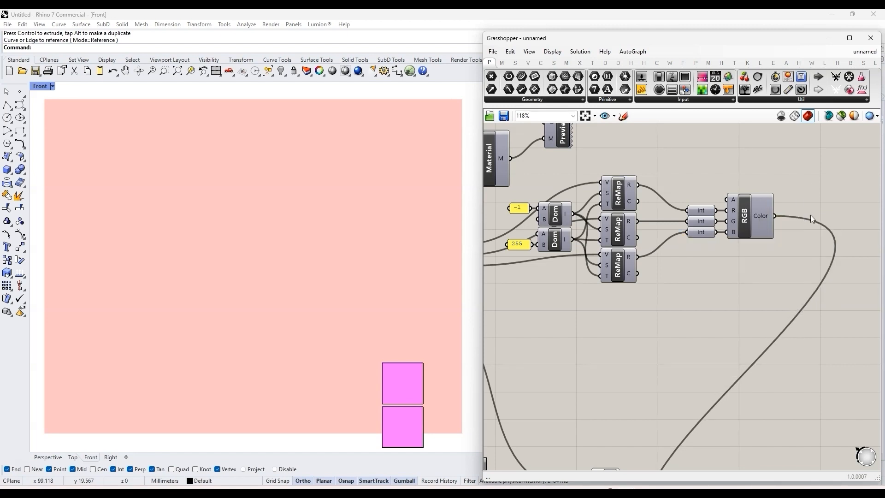
# Step: Group all the colour conversion components, from Deconstruct Point to Colour RGB, into a single cluster
pyautogui.scroll(-3, 811, 215)
pyautogui.moveTo(801, 259); pyautogui.dragTo(580, 201)
pyautogui.middleClick(647, 223)
pyautogui.click(647, 183)
pyautogui.scroll(5, 683, 234)
pyautogui.rightClick(675, 216)
pyautogui.click(698, 176)
pyautogui.scroll(-3, 727, 244)
# Step: Move the cluster up beside the material preview and disconnect its Color input and Color output
pyautogui.moveTo(695, 227); pyautogui.dragTo(751, 183)
pyautogui.rightClick(736, 179)
pyautogui.moveTo(783, 218)
pyautogui.click(840, 217)
pyautogui.rightClick(764, 179)
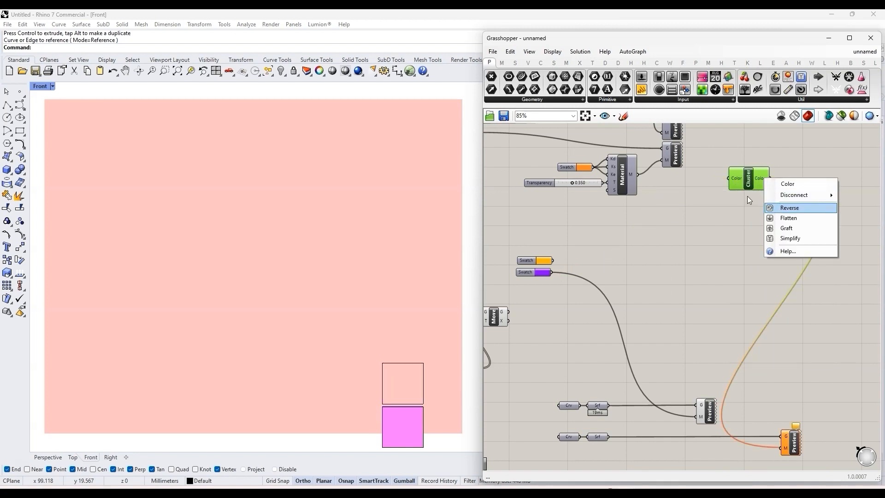
pyautogui.moveTo(779, 195)
pyautogui.click(748, 196)
# Step: Add a Deconstruct component for points to the right of the orange and purple swatches
pyautogui.scroll(-2, 760, 231)
pyautogui.scroll(5, 605, 261)
pyautogui.click(575, 265)
pyautogui.click(685, 219)
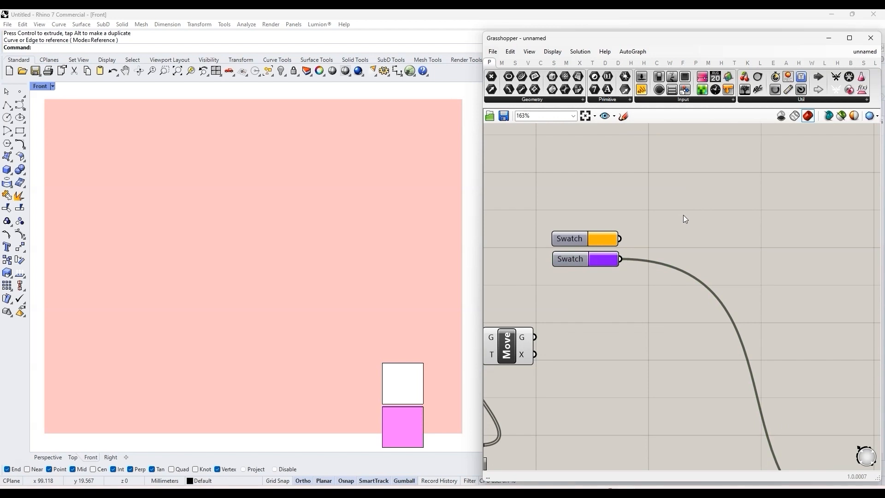
pyautogui.scroll(-3, 660, 223)
pyautogui.doubleClick(688, 216)
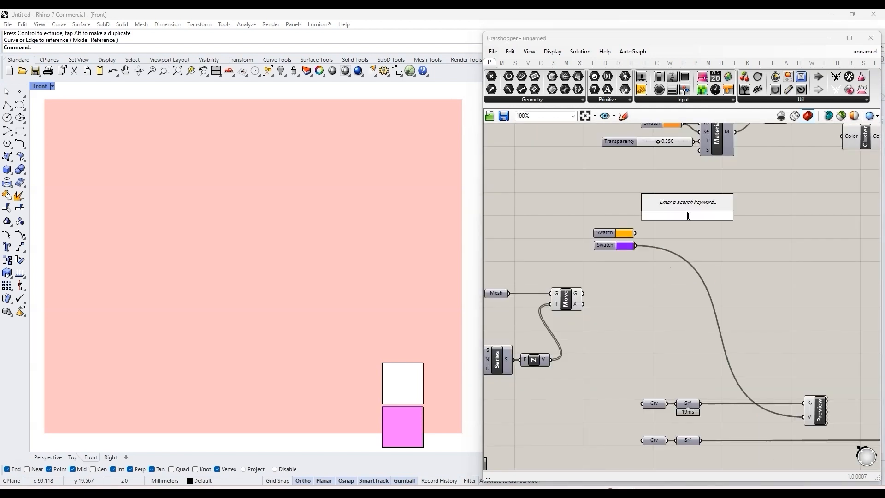
pyautogui.write('de')
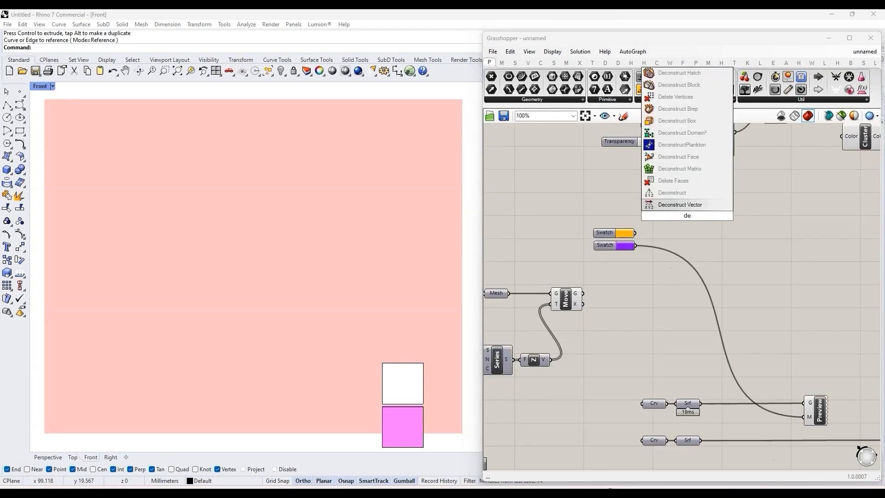
pyautogui.click(685, 193)
# Step: Duplicate the Deconstruct component below itself and connect the orange swatch to the upper one and the purple swatch to the lower one
pyautogui.moveTo(690, 213); pyautogui.dragTo(713, 231)
pyautogui.click(743, 229)
pyautogui.moveTo(636, 245); pyautogui.dragTo(695, 233)
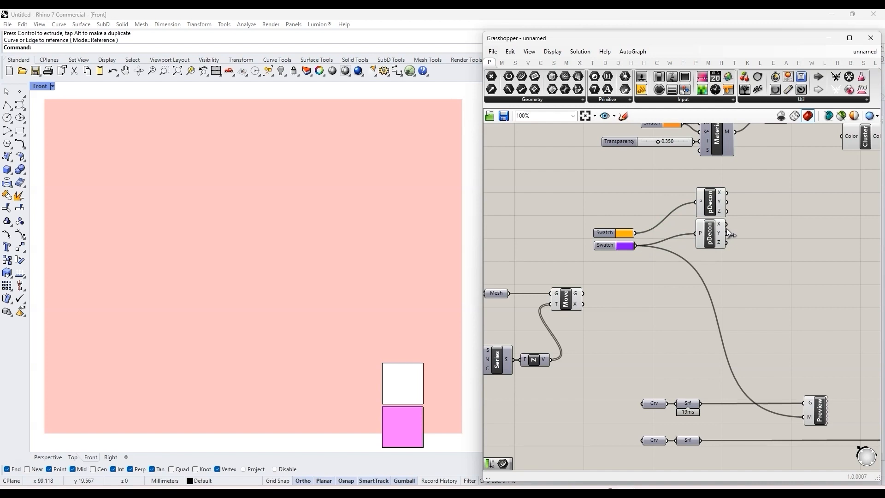
# Step: Rename the P inputs of the upper and lower Deconstruct components as Color 1 and Color 2
pyautogui.scroll(3, 726, 228)
pyautogui.rightClick(655, 223)
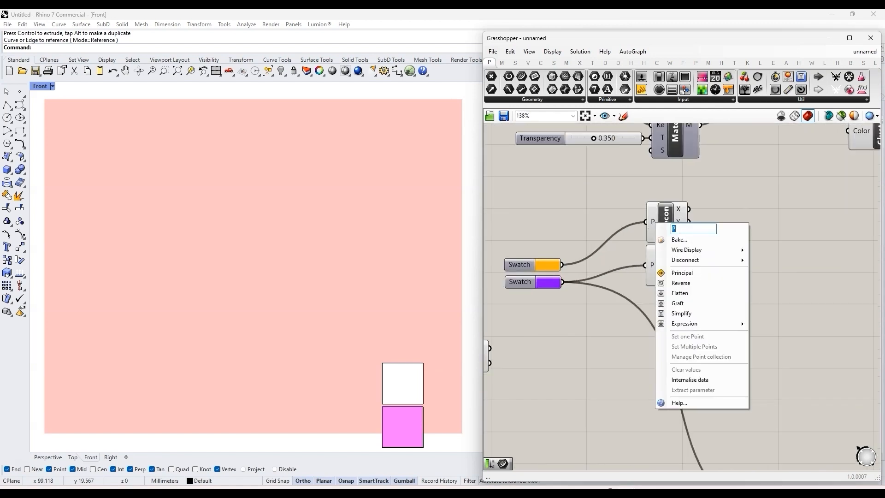
pyautogui.write('Color 1')
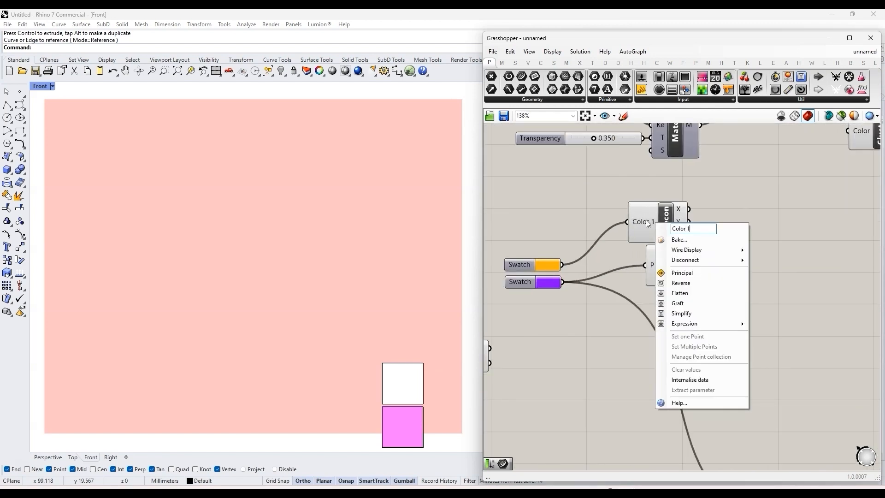
pyautogui.press('Return')
pyautogui.rightClick(652, 266)
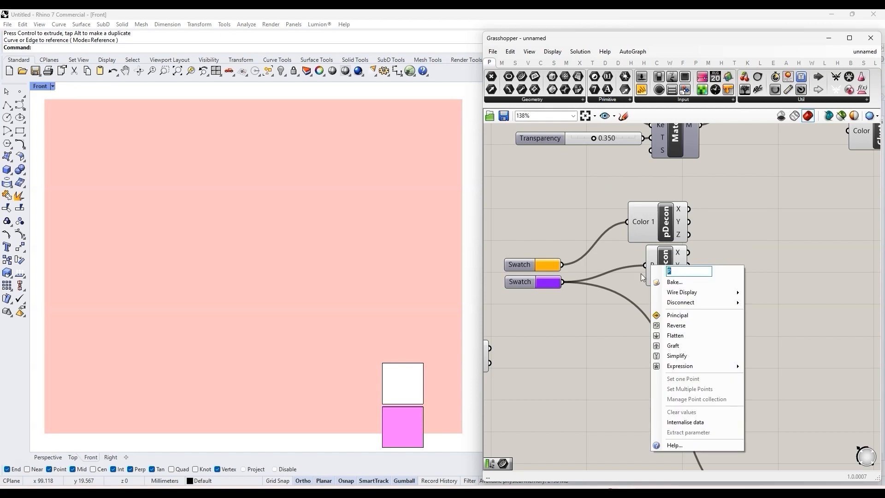
pyautogui.write('Color 2')
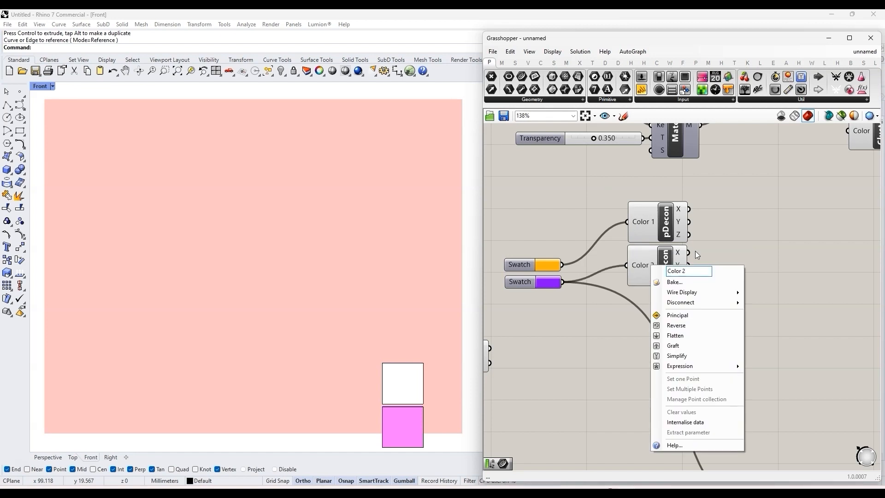
pyautogui.press('Return')
# Step: Add a Construct Domain component and connect the Color 1 and Color 2 X outputs to its A and B inputs
pyautogui.doubleClick(793, 246)
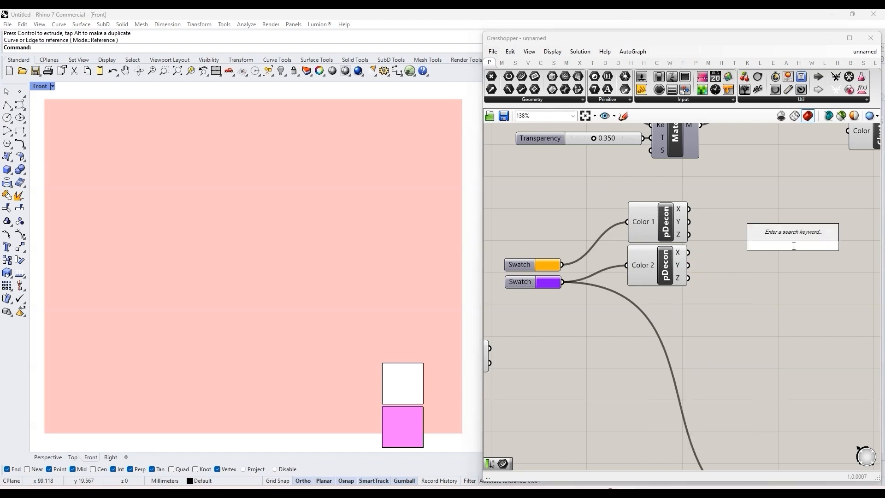
pyautogui.write('dom')
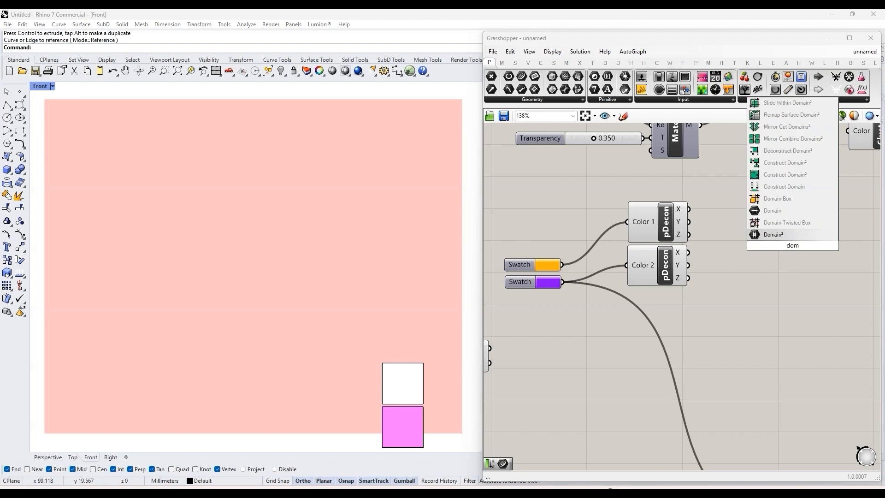
pyautogui.click(798, 188)
pyautogui.moveTo(792, 255); pyautogui.dragTo(761, 243)
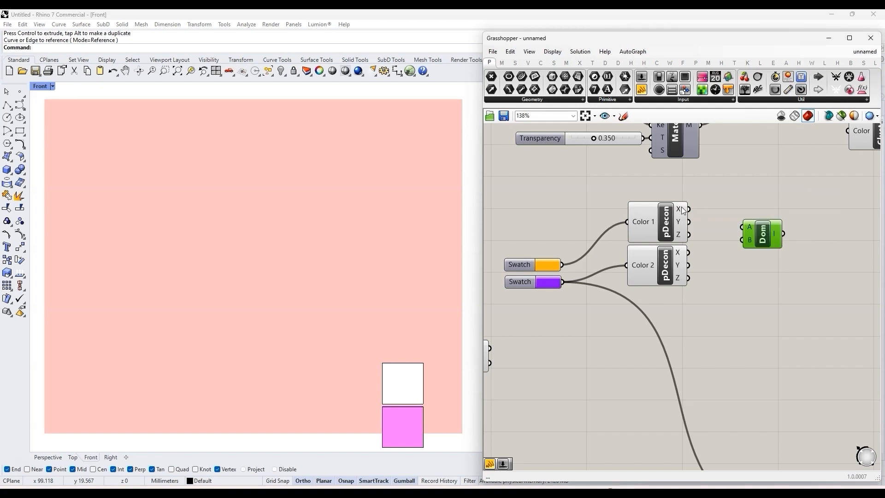
pyautogui.moveTo(690, 210); pyautogui.dragTo(726, 247)
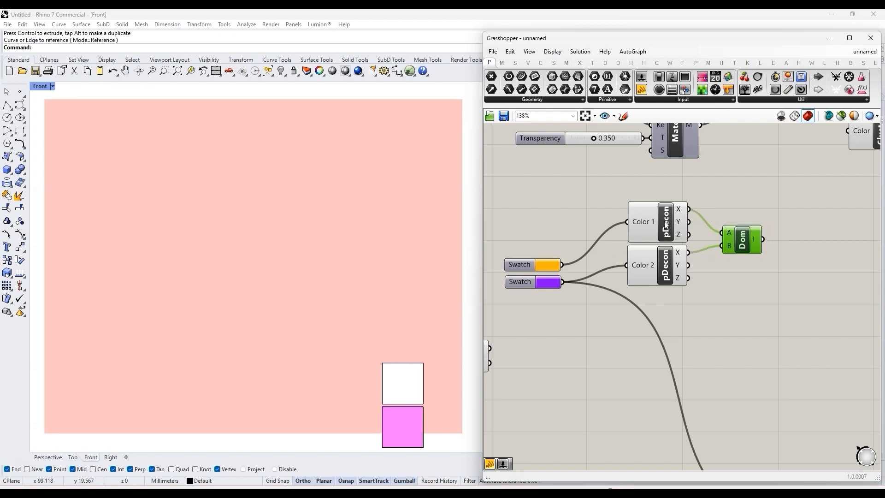
# Step: Duplicate Construct Domain twice below the first and connect the two Y outputs and the two Z outputs to the copies' A and B inputs
pyautogui.moveTo(744, 240)
pyautogui.mouseDown()
pyautogui.moveTo(763, 217)
pyautogui.moveTo(764, 247)
pyautogui.mouseUp()
pyautogui.moveTo(689, 222); pyautogui.dragTo(742, 239)
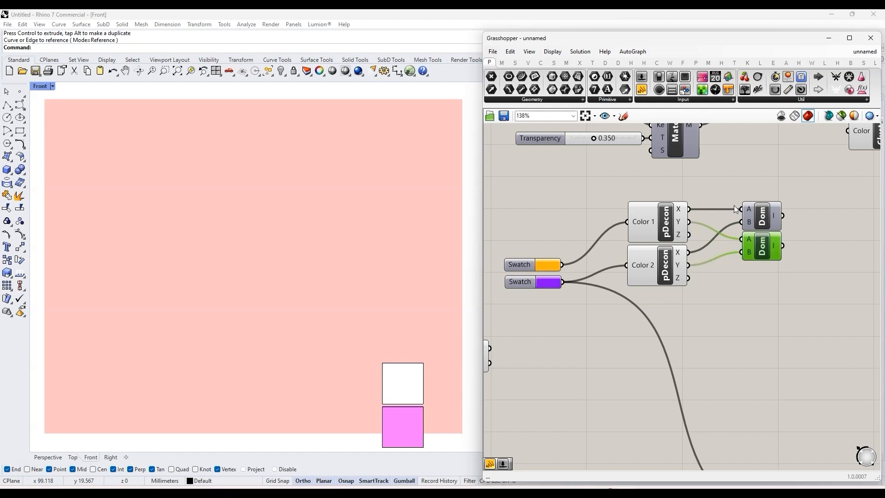
pyautogui.scroll(2, 758, 240)
pyautogui.keyDown('alt'); pyautogui.moveTo(744, 227); pyautogui.dragTo(743, 264); pyautogui.keyUp('alt')
pyautogui.moveTo(659, 217); pyautogui.dragTo(718, 256)
pyautogui.moveTo(659, 266); pyautogui.dragTo(744, 272)
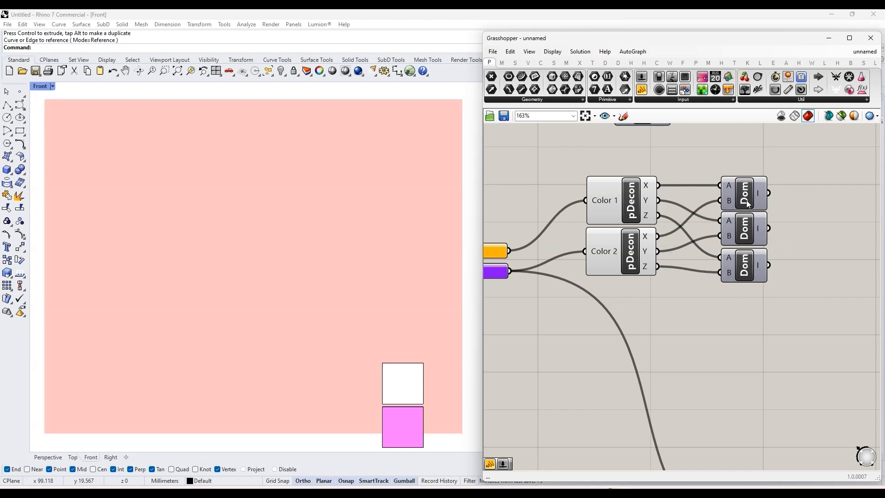
# Step: Rename the three Construct Domain components R, G and B in order
pyautogui.rightClick(745, 204)
pyautogui.write('R')
pyautogui.press('Return')
pyautogui.rightClick(745, 234)
pyautogui.write('G')
pyautogui.press('Return')
pyautogui.rightClick(746, 261)
pyautogui.write('B')
pyautogui.press('Return')
pyautogui.scroll(-2, 702, 169)
pyautogui.scroll(2, 738, 187)
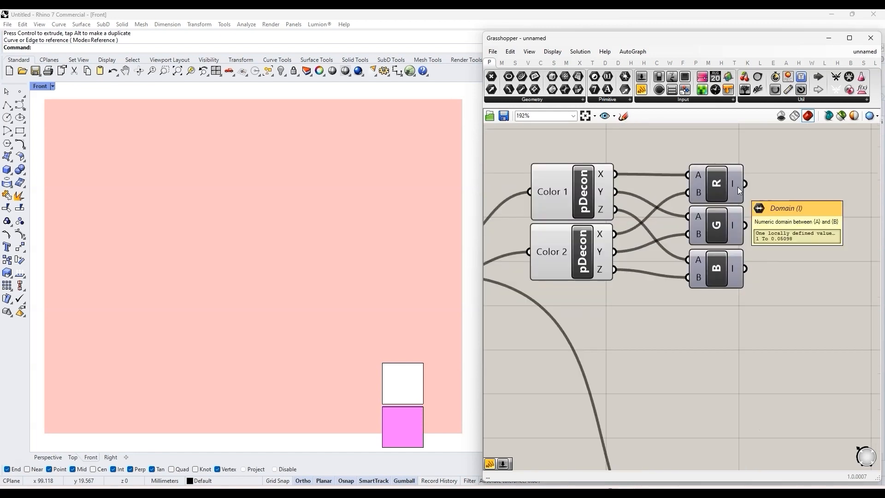
pyautogui.scroll(-3, 636, 273)
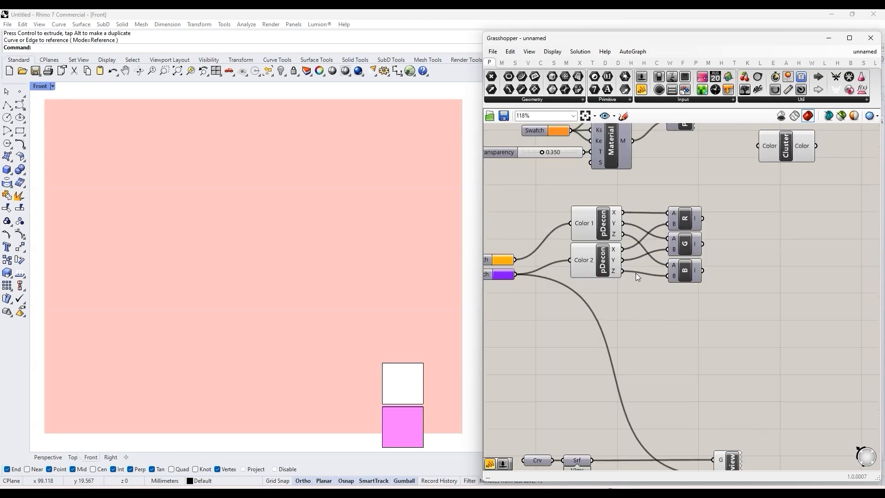
# Step: Add a Number parameter below the R, G and B domain components and name it Values
pyautogui.scroll(-3, 745, 239)
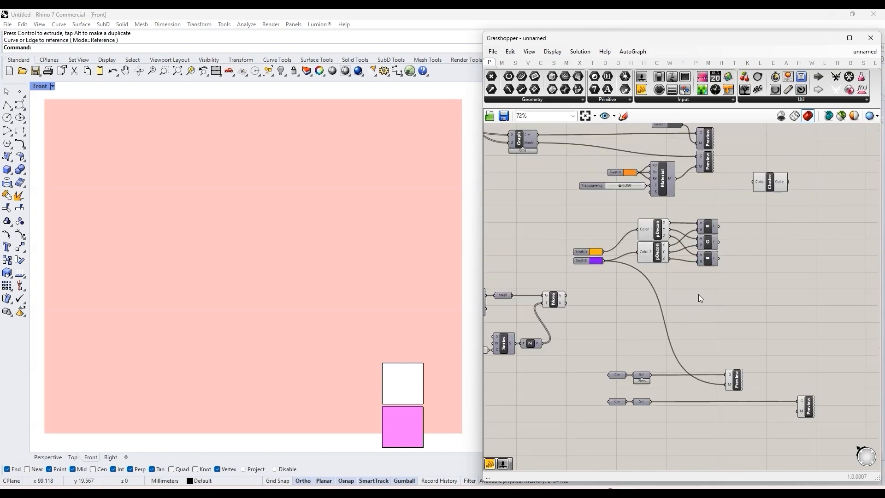
pyautogui.doubleClick(700, 293)
pyautogui.write('numb')
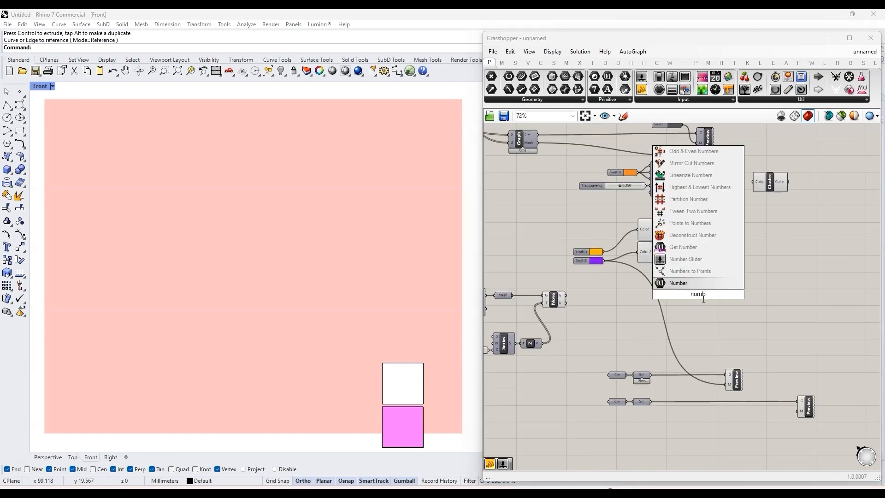
pyautogui.press('Return')
pyautogui.rightClick(698, 294)
pyautogui.hotkey('ctrl', 'a')
pyautogui.write('Value')
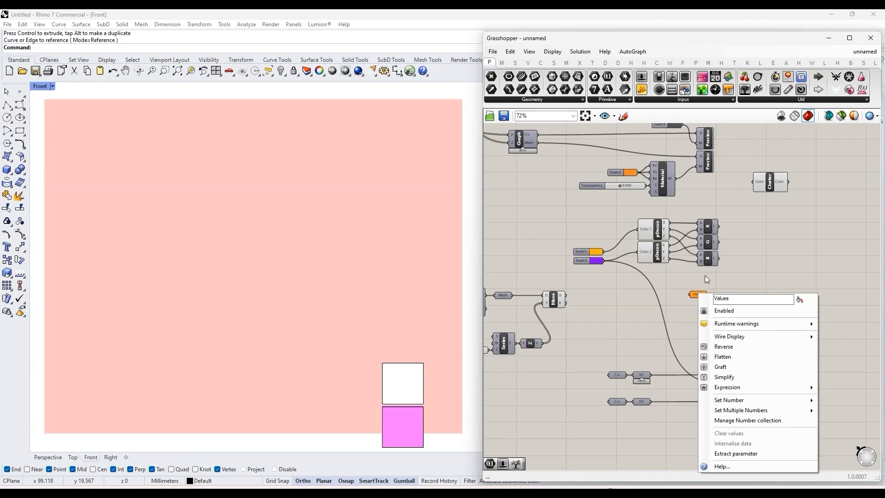
pyautogui.click(705, 276)
# Step: Examine the values in the Branch component's B output
pyautogui.scroll(-3, 769, 287)
pyautogui.scroll(3, 701, 291)
pyautogui.scroll(-2, 747, 303)
pyautogui.scroll(-2, 670, 270)
pyautogui.scroll(3, 629, 311)
pyautogui.scroll(5, 532, 315)
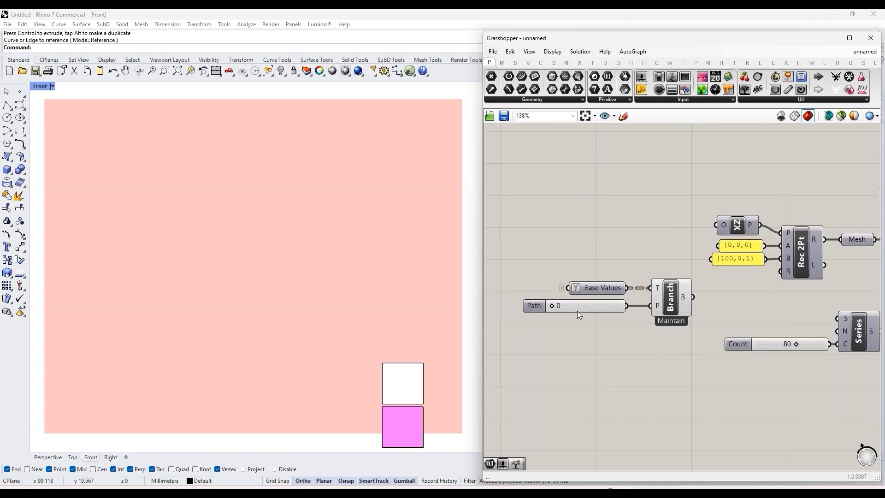
pyautogui.moveTo(691, 303)
pyautogui.moveTo(684, 298)
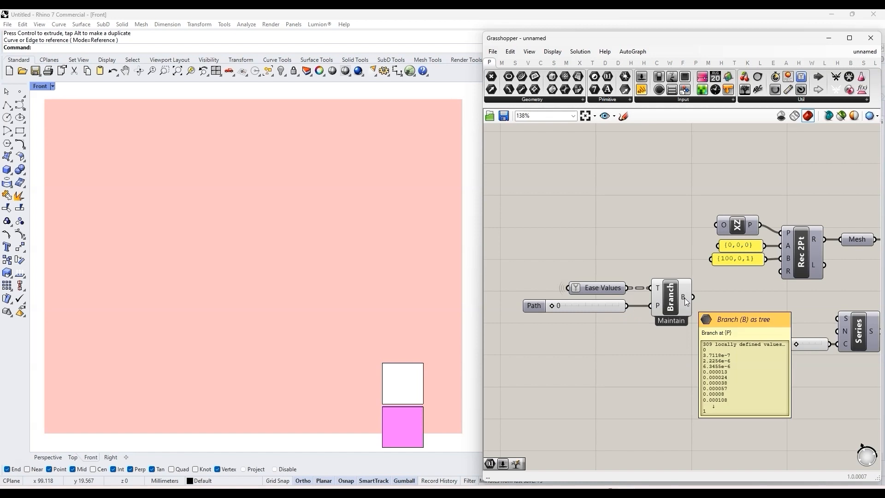
# Step: Add a Number parameter beside the Branch component's output and name it EasedValues
pyautogui.scroll(-3, 684, 298)
pyautogui.moveTo(683, 298); pyautogui.dragTo(650, 303, button='right')
pyautogui.scroll(4, 649, 303)
pyautogui.doubleClick(708, 291)
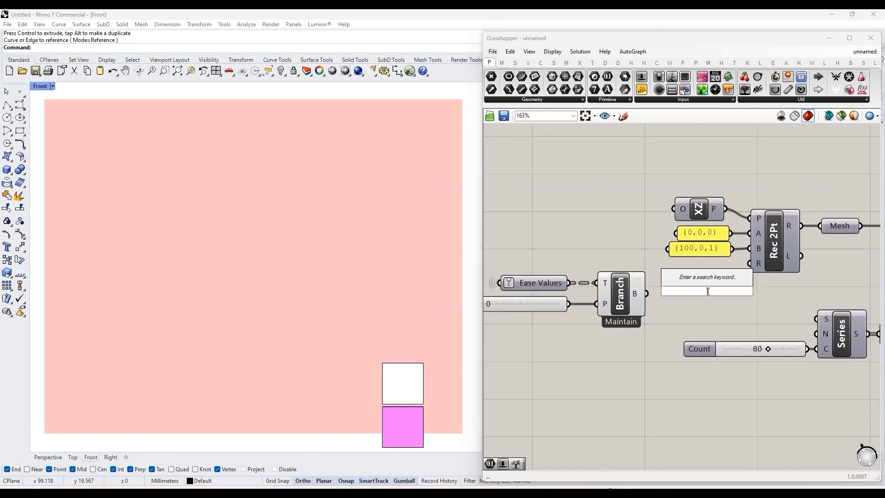
pyautogui.write('num')
pyautogui.click(709, 281)
pyautogui.rightClick(702, 295)
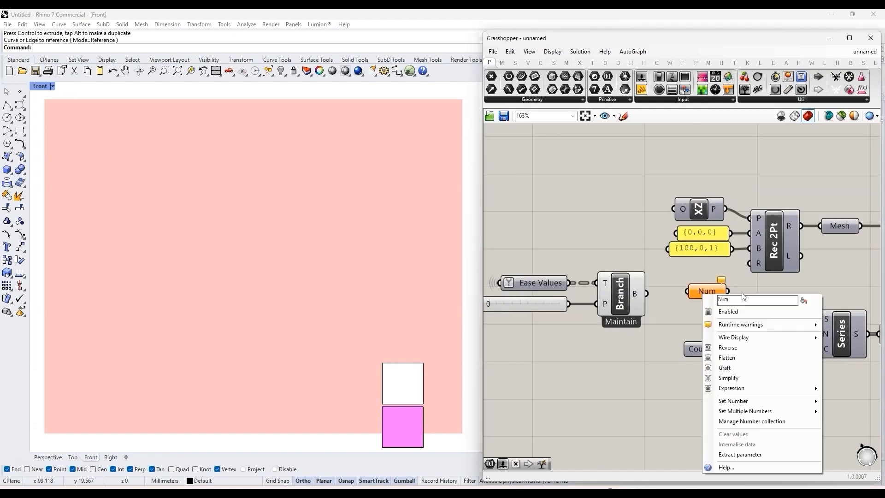
pyautogui.write('EasedValues')
# Step: Connect the Branch component's B output to the EasedValues parameter and set its incoming wire display to Faint
pyautogui.moveTo(647, 293); pyautogui.dragTo(615, 304)
pyautogui.rightClick(686, 296)
pyautogui.moveTo(742, 325)
pyautogui.click(827, 334)
pyautogui.click(692, 315)
# Step: Rename the Values parameter below the R, G and B domains as EasedValues
pyautogui.scroll(-8, 581, 326)
pyautogui.scroll(5, 790, 302)
pyautogui.rightClick(614, 303)
pyautogui.click(729, 297)
pyautogui.scroll(3, 669, 298)
pyautogui.rightClick(688, 305)
pyautogui.write('EasedValues')
pyautogui.press('Return')
# Step: Add a Remap Numbers component beside the domain components and connect EasedValues to its V input
pyautogui.scroll(-2, 745, 279)
pyautogui.scroll(2, 745, 278)
pyautogui.moveTo(567, 321)
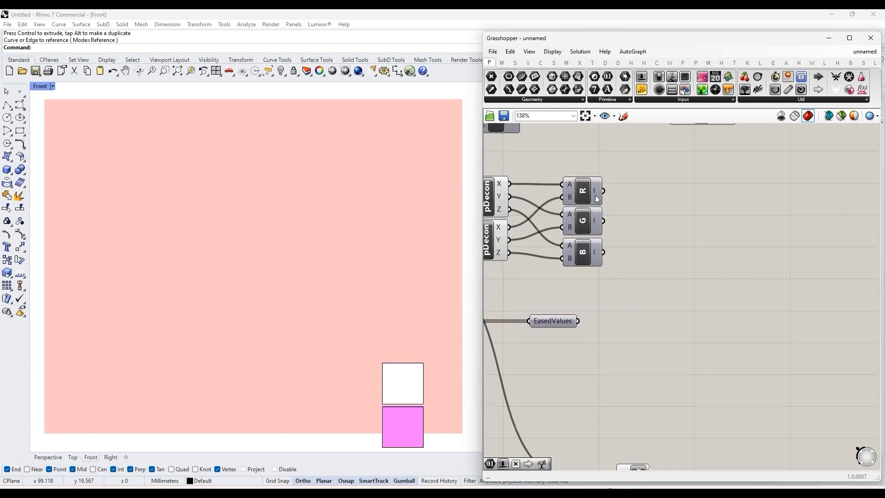
pyautogui.doubleClick(697, 261)
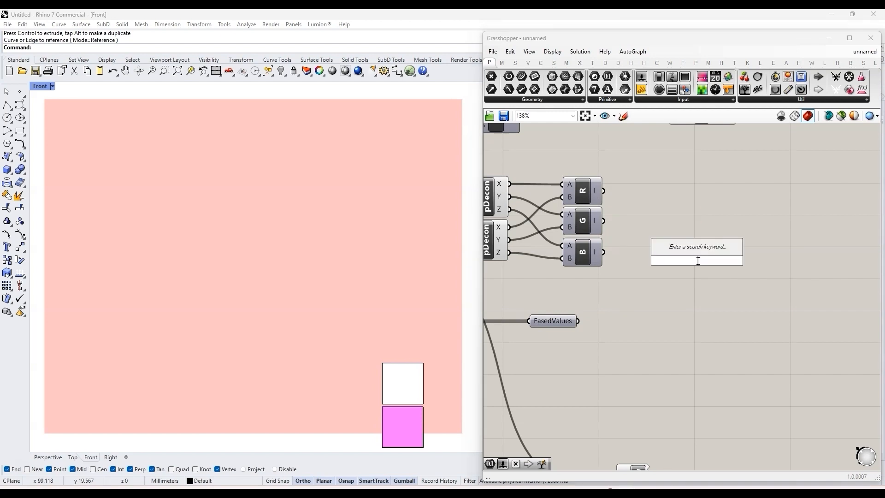
pyautogui.write('re')
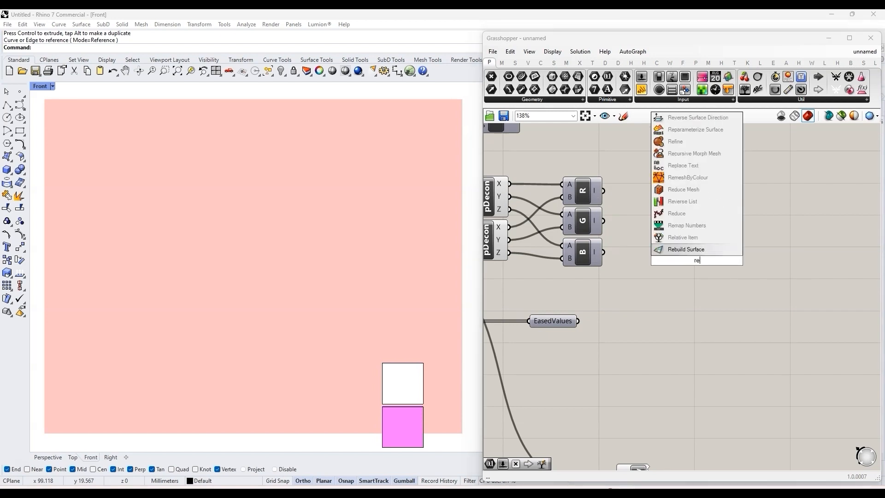
pyautogui.click(708, 227)
pyautogui.moveTo(699, 264)
pyautogui.mouseDown()
pyautogui.moveTo(697, 234)
pyautogui.moveTo(697, 248)
pyautogui.mouseUp()
pyautogui.moveTo(580, 321); pyautogui.dragTo(707, 242)
pyautogui.doubleClick(689, 300)
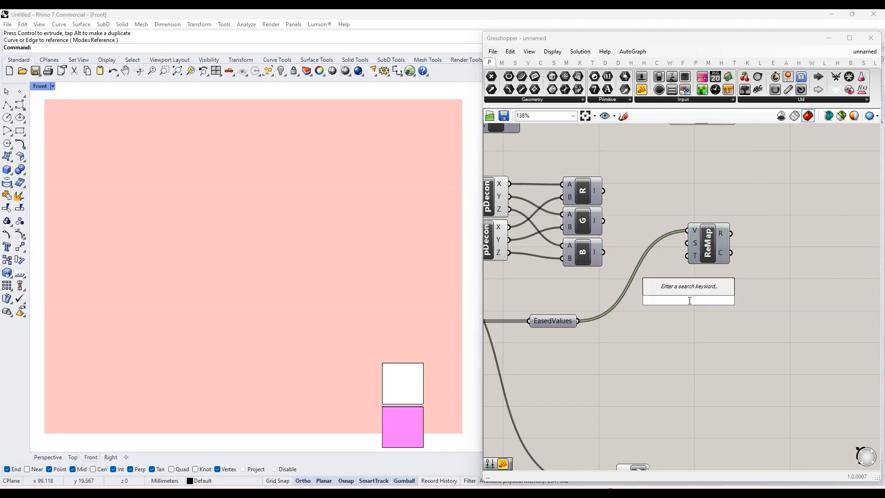
pyautogui.click(674, 254)
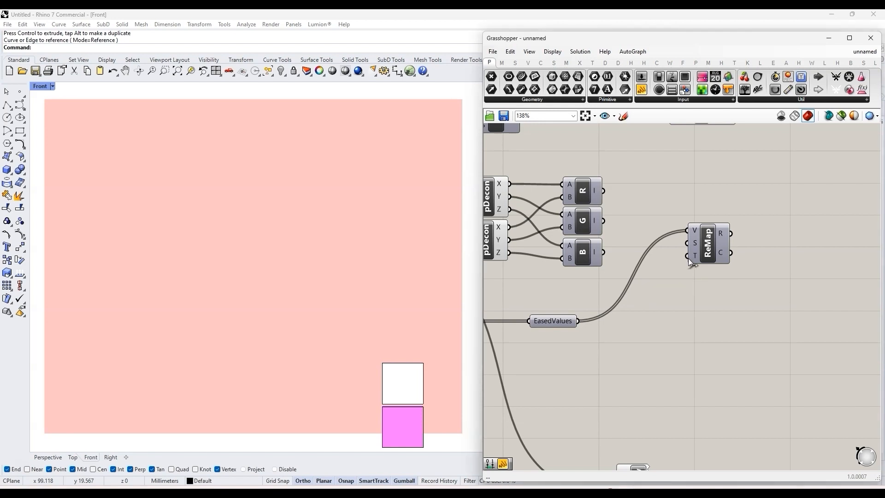
# Step: Raise the ReMap component and duplicate it twice below, keeping EasedValues connected to each V input
pyautogui.moveTo(615, 274); pyautogui.dragTo(584, 176)
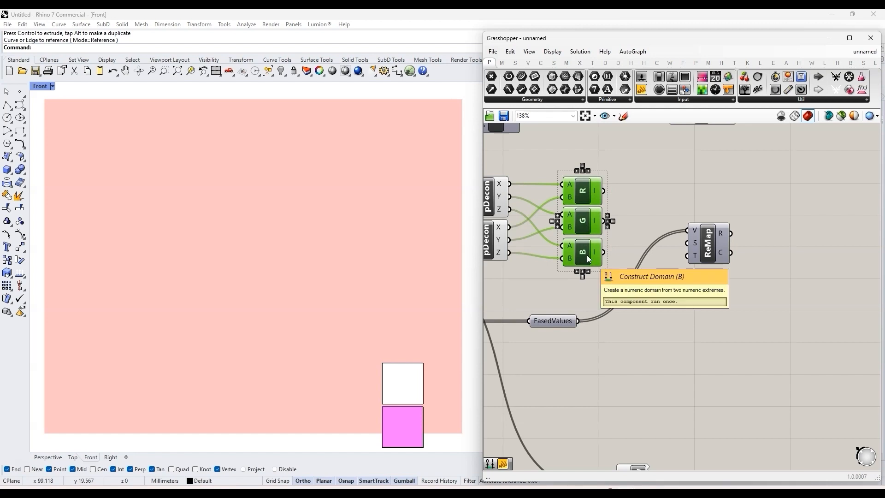
pyautogui.click(620, 223)
pyautogui.moveTo(706, 245); pyautogui.dragTo(702, 209)
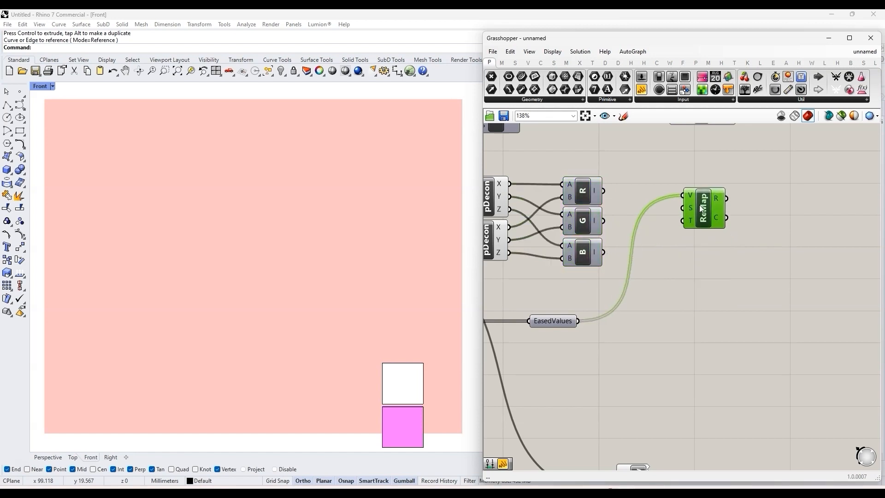
pyautogui.keyDown('alt'); pyautogui.moveTo(702, 247); pyautogui.dragTo(707, 245); pyautogui.keyUp('alt')
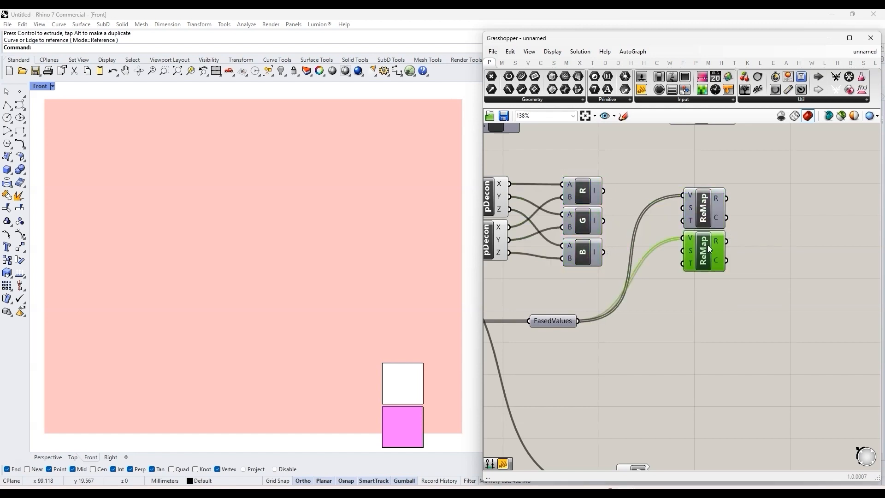
pyautogui.keyDown('alt'); pyautogui.moveTo(709, 294); pyautogui.dragTo(708, 294); pyautogui.keyUp('alt')
pyautogui.click(633, 205)
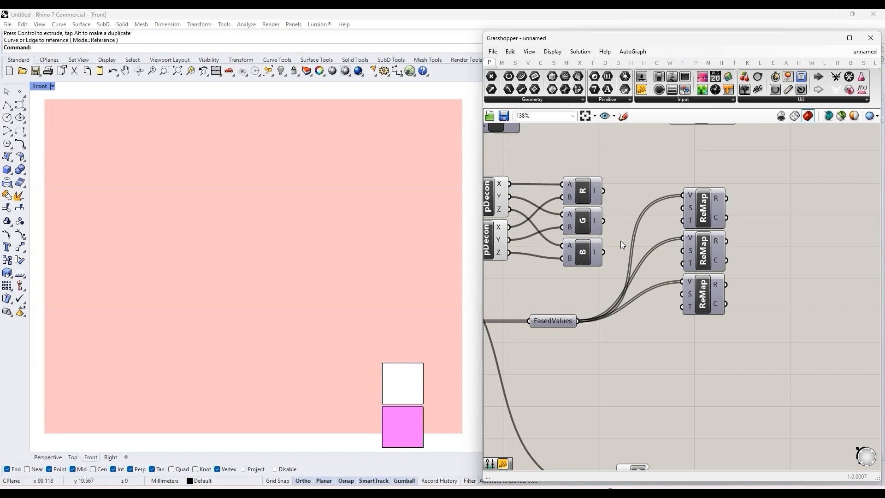
# Step: Connect the R, G and B domains to the T inputs of the three ReMap components and move the stack slightly up
pyautogui.moveTo(604, 190); pyautogui.dragTo(683, 221)
pyautogui.moveTo(604, 221); pyautogui.dragTo(683, 263)
pyautogui.moveTo(604, 253); pyautogui.dragTo(683, 307)
pyautogui.moveTo(760, 303); pyautogui.dragTo(709, 206)
pyautogui.moveTo(709, 206); pyautogui.dragTo(704, 187)
pyautogui.click(635, 302)
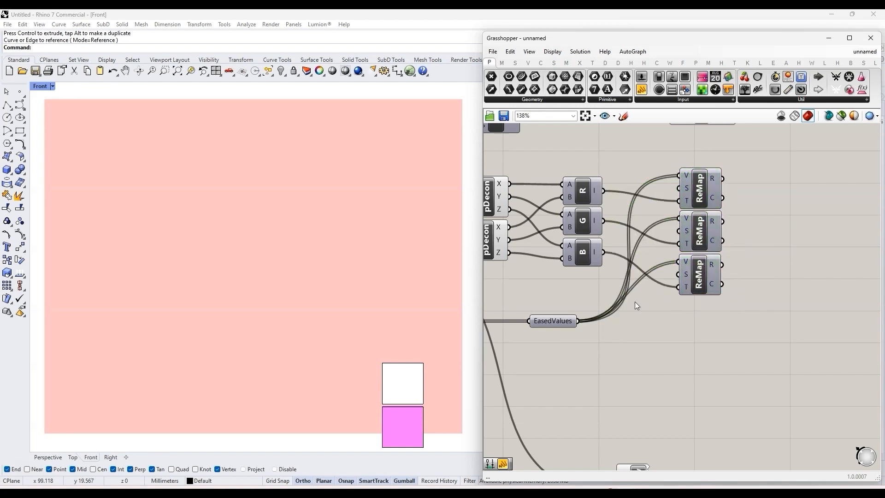
# Step: Open the existing Color cluster, copy its panels, domains, ReMap, Int and RGB components, and return to the main definition
pyautogui.scroll(-4, 590, 284)
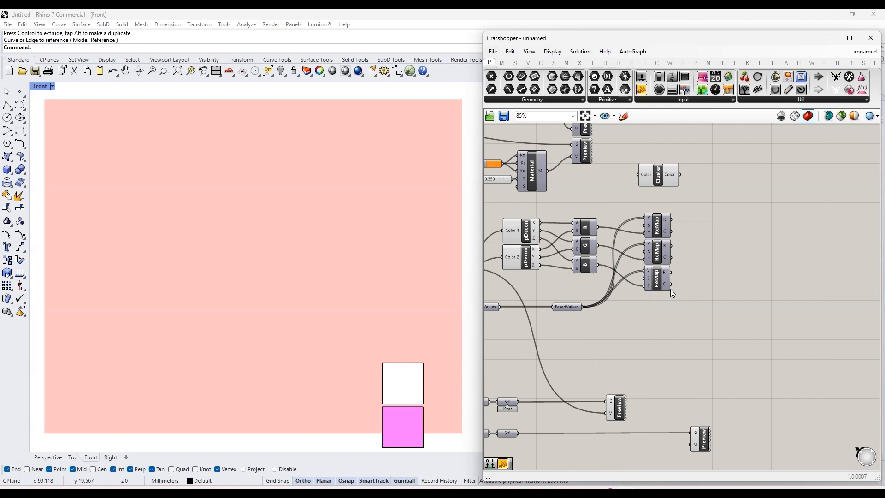
pyautogui.scroll(2, 620, 273)
pyautogui.scroll(-2, 670, 269)
pyautogui.scroll(4, 671, 223)
pyautogui.moveTo(665, 222); pyautogui.dragTo(717, 178)
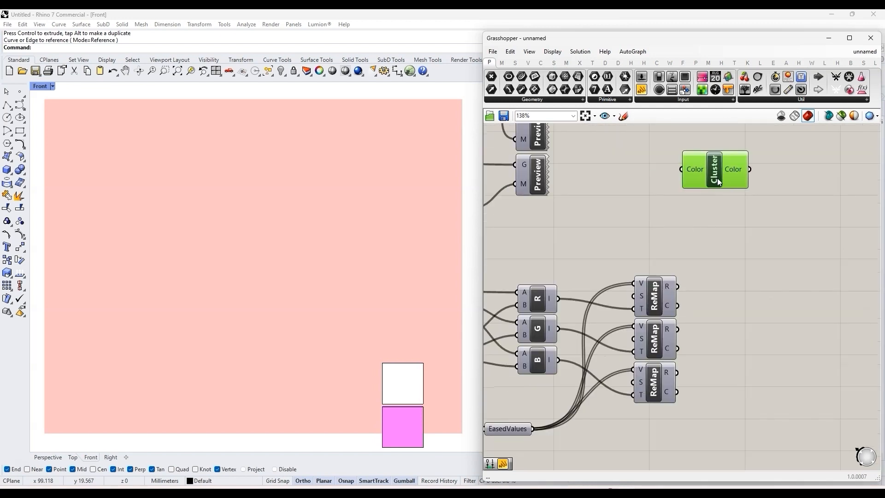
pyautogui.doubleClick(717, 178)
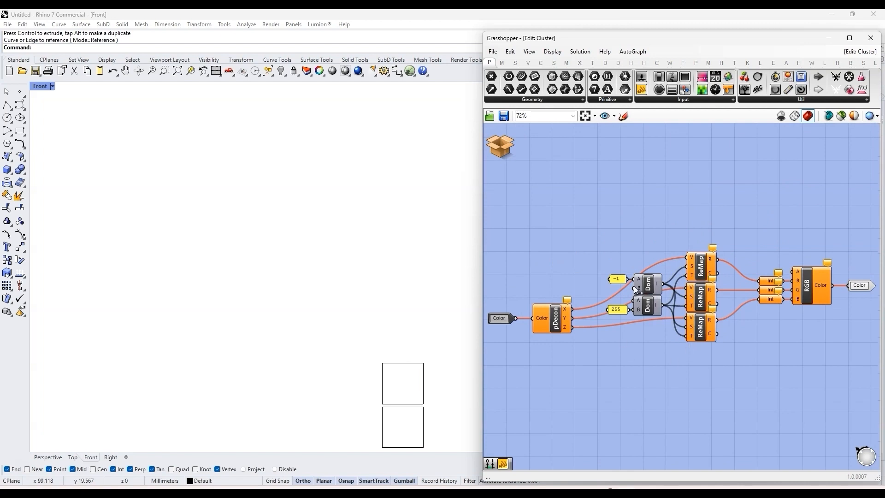
pyautogui.moveTo(729, 353); pyautogui.dragTo(612, 239)
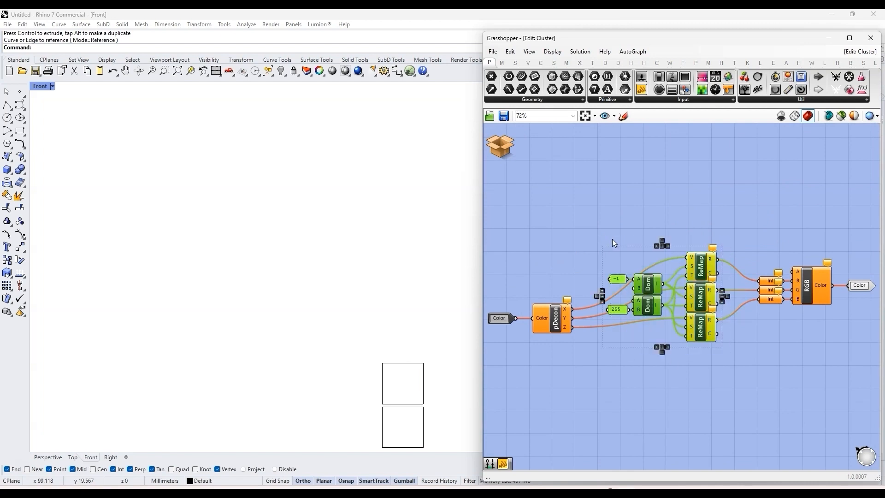
pyautogui.click(651, 258)
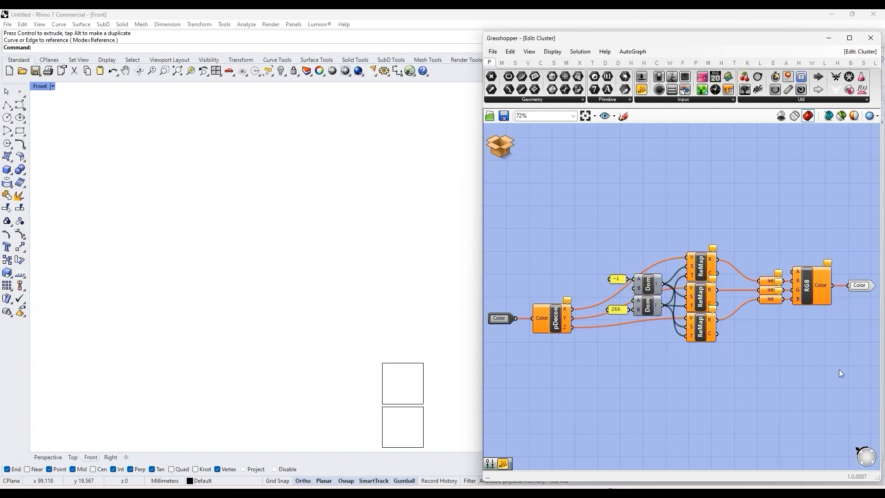
pyautogui.moveTo(828, 375); pyautogui.dragTo(612, 233)
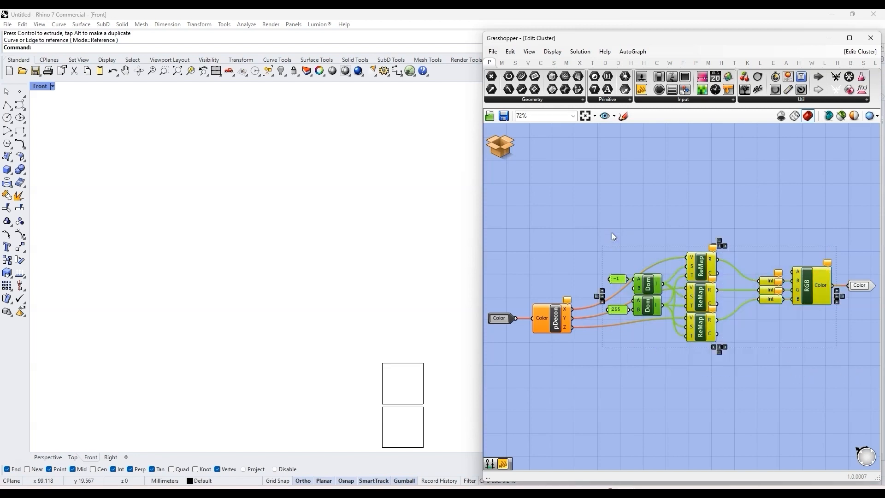
pyautogui.click(645, 223)
pyautogui.click(505, 116)
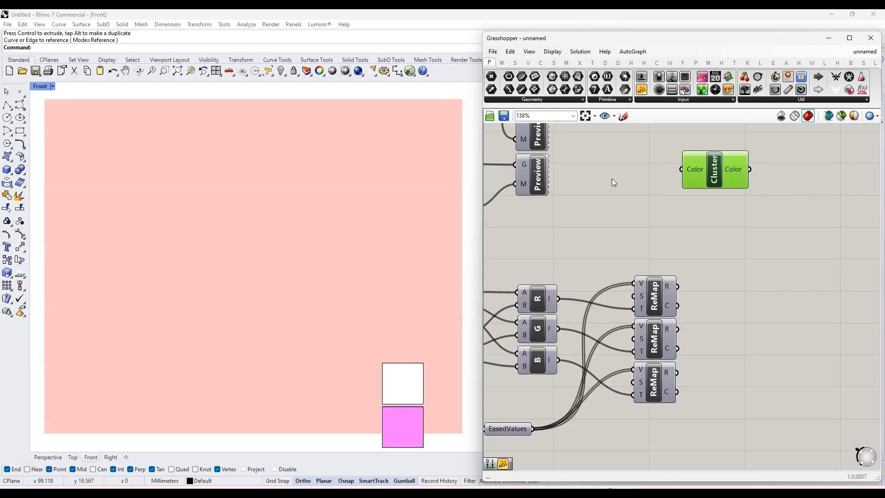
# Step: Paste the copied colour-conversion components and arrange them below the three ReMap components, with the domains and panels shifted away from the pasted ReMap stack
pyautogui.hotkey('ctrl', 'v')
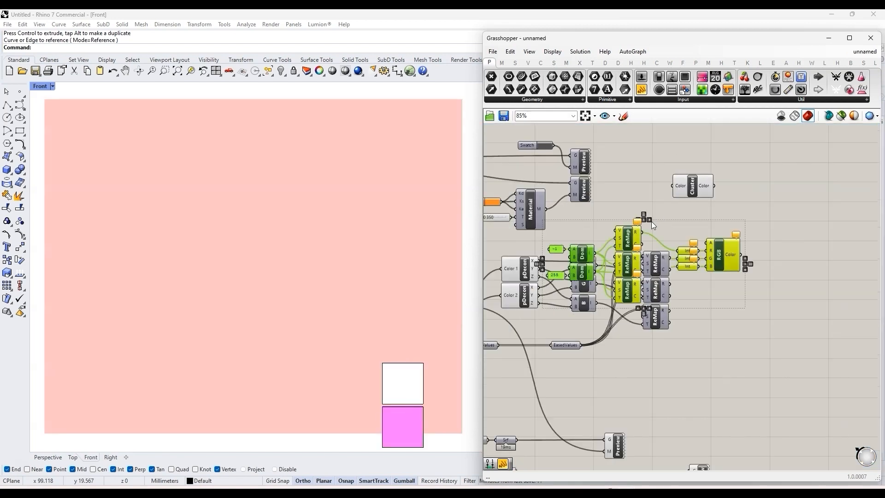
pyautogui.scroll(-3, 652, 221)
pyautogui.moveTo(635, 236); pyautogui.dragTo(672, 324)
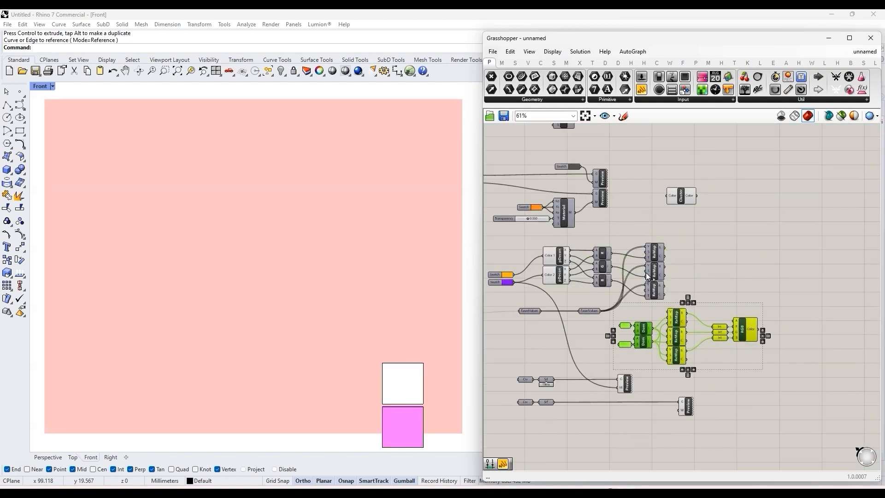
pyautogui.scroll(2, 751, 346)
pyautogui.moveTo(740, 333); pyautogui.dragTo(772, 302)
pyautogui.click(695, 231)
pyautogui.moveTo(644, 338); pyautogui.dragTo(620, 309)
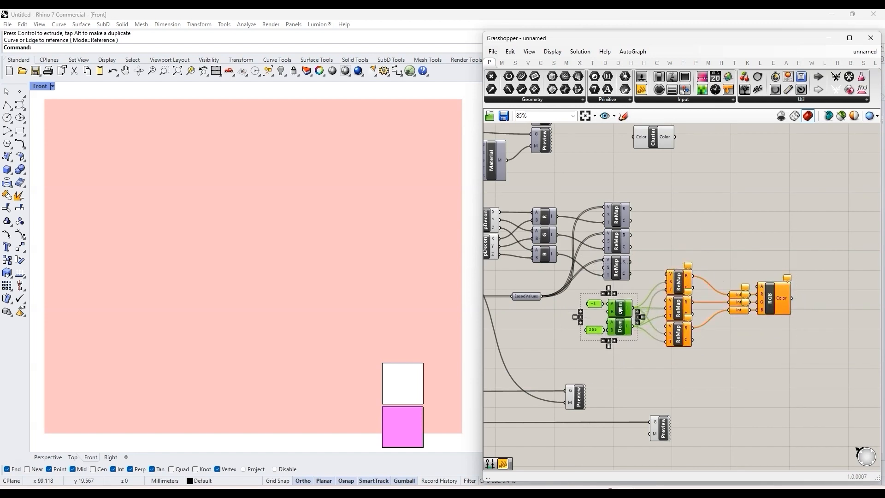
pyautogui.click(648, 295)
# Step: Connect the R outputs of the three original ReMap components to the pasted ones' V inputs and inspect the RGB component's Color output
pyautogui.scroll(3, 640, 307)
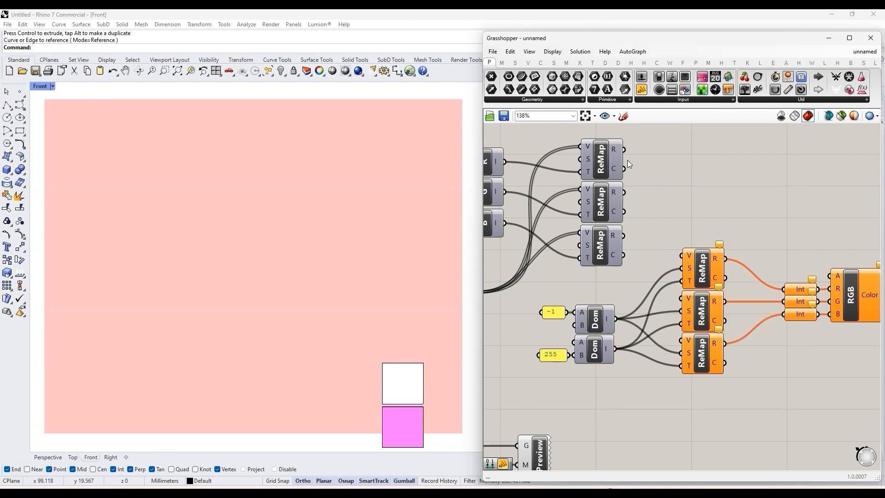
pyautogui.moveTo(663, 184); pyautogui.dragTo(682, 255)
pyautogui.moveTo(624, 192); pyautogui.dragTo(681, 299)
pyautogui.moveTo(623, 236); pyautogui.dragTo(682, 340)
pyautogui.scroll(-1, 618, 245)
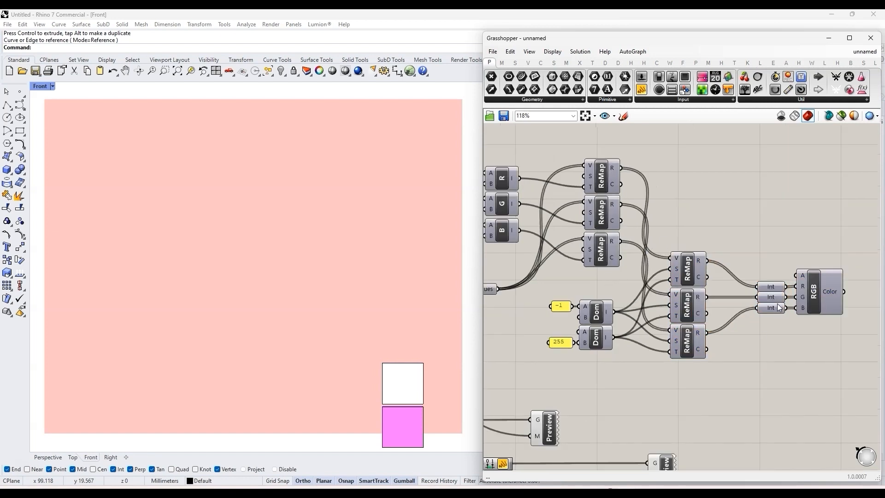
pyautogui.scroll(1, 707, 311)
pyautogui.moveTo(768, 300)
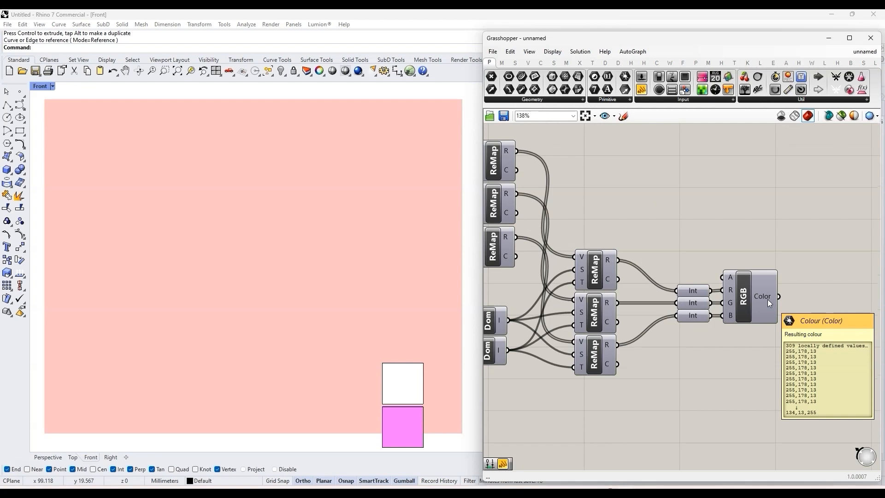
# Step: Add a Cluster Output after the RGB component, connect the Color output to it and place it close by
pyautogui.scroll(-6, 682, 252)
pyautogui.moveTo(538, 264); pyautogui.dragTo(558, 261, button='right')
pyautogui.scroll(4, 551, 256)
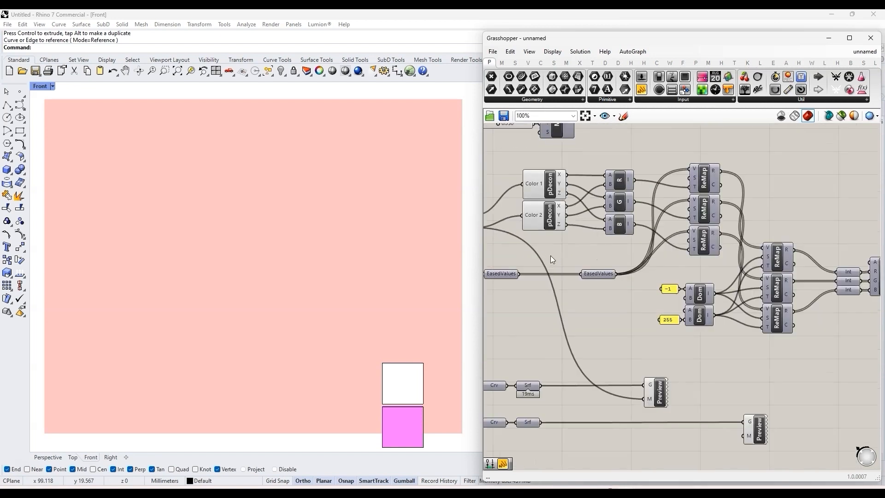
pyautogui.scroll(-2, 551, 256)
pyautogui.scroll(1, 773, 286)
pyautogui.doubleClick(775, 274)
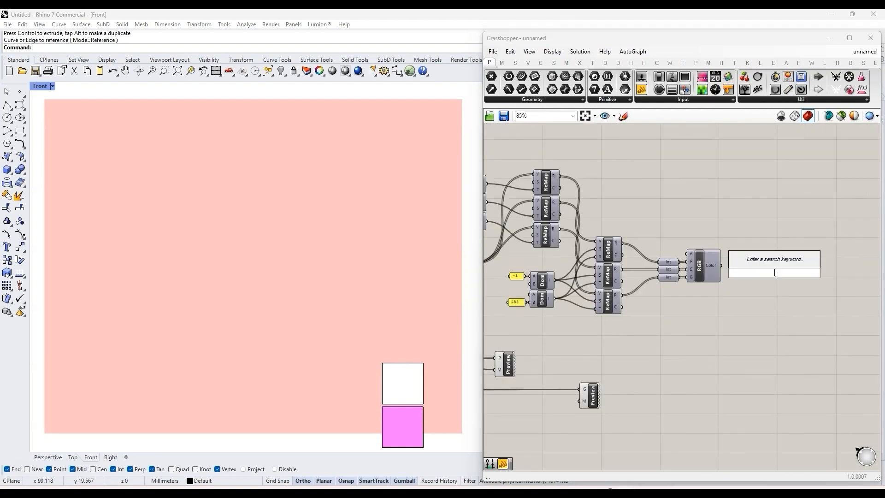
pyautogui.write('out')
pyautogui.press('Return')
pyautogui.scroll(3, 708, 273)
pyautogui.moveTo(731, 261); pyautogui.dragTo(793, 271)
pyautogui.moveTo(814, 271); pyautogui.dragTo(771, 261)
# Step: Group everything from the Color 1 and Color 2 deconstruct components to the colour output into one cluster
pyautogui.scroll(-7, 799, 246)
pyautogui.moveTo(808, 289); pyautogui.dragTo(613, 202)
pyautogui.scroll(4, 631, 245)
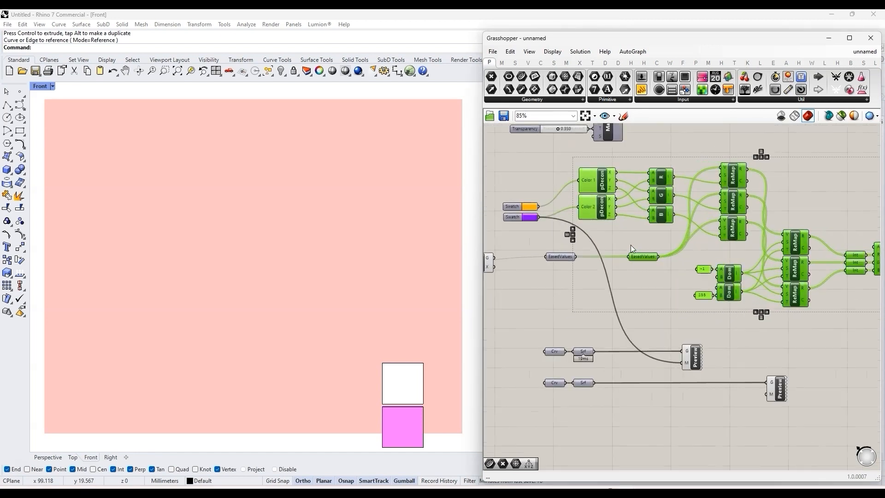
pyautogui.middleClick(646, 232)
pyautogui.click(644, 189)
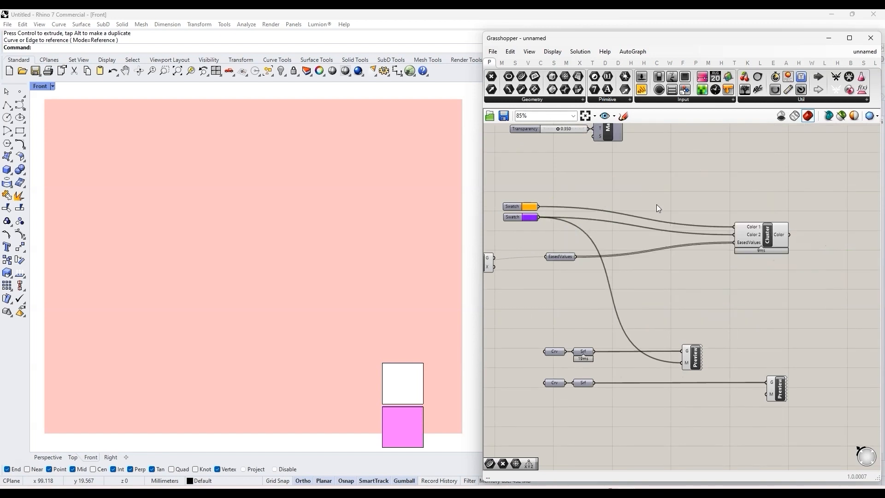
# Step: Move the new cluster, the two swatches and the EasedValues parameter closer together
pyautogui.moveTo(764, 237); pyautogui.dragTo(620, 217)
pyautogui.scroll(2, 614, 251)
pyautogui.moveTo(536, 257); pyautogui.dragTo(521, 252)
pyautogui.scroll(-3, 540, 190)
pyautogui.moveTo(542, 190); pyautogui.dragTo(621, 217, button='right')
# Step: Rename the new cluster ColorTrans and move it slightly away from the swatches
pyautogui.scroll(4, 620, 218)
pyautogui.rightClick(751, 228)
pyautogui.write('Color ')
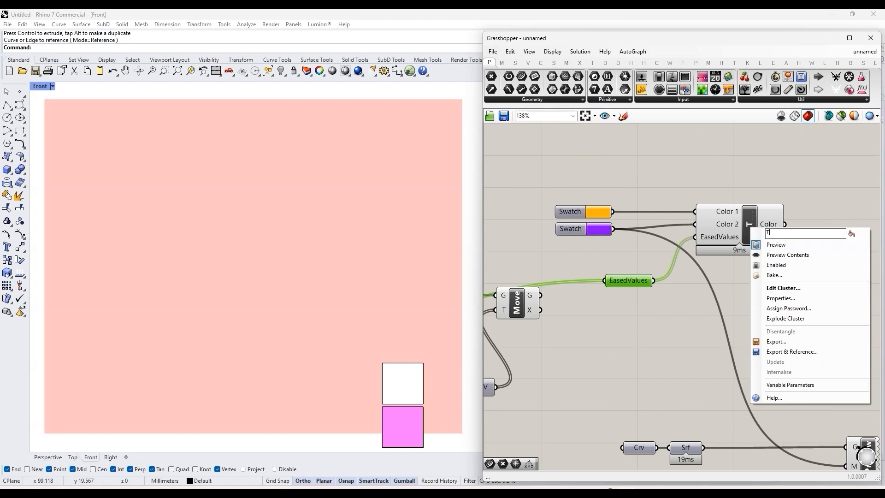
pyautogui.write('Tran')
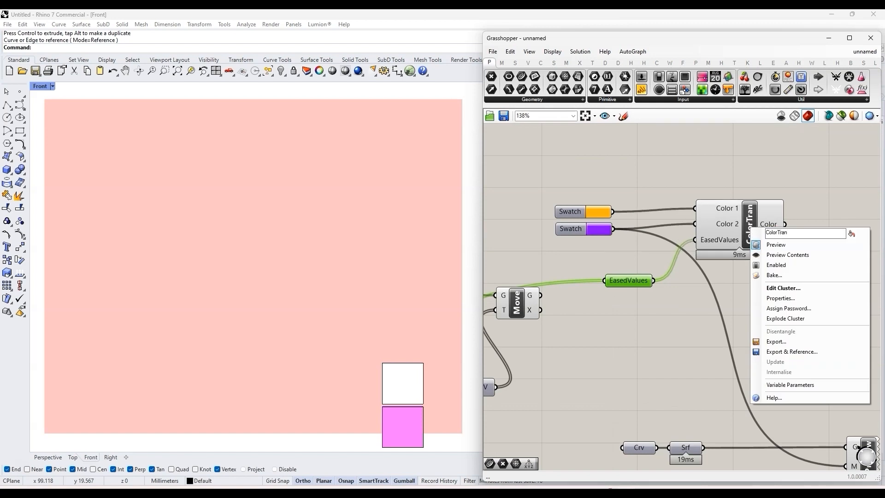
pyautogui.write('s')
pyautogui.press('Return')
pyautogui.scroll(-3, 715, 264)
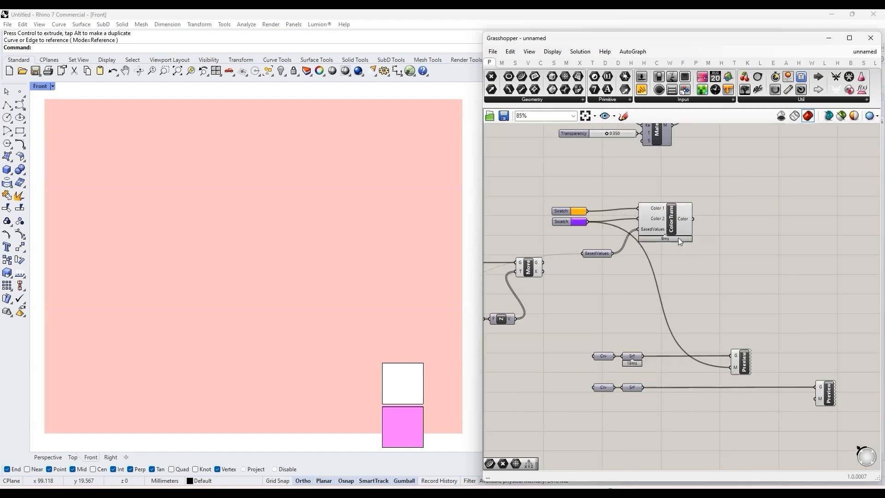
pyautogui.moveTo(672, 225); pyautogui.dragTo(696, 229)
pyautogui.scroll(-2, 752, 263)
pyautogui.scroll(3, 737, 247)
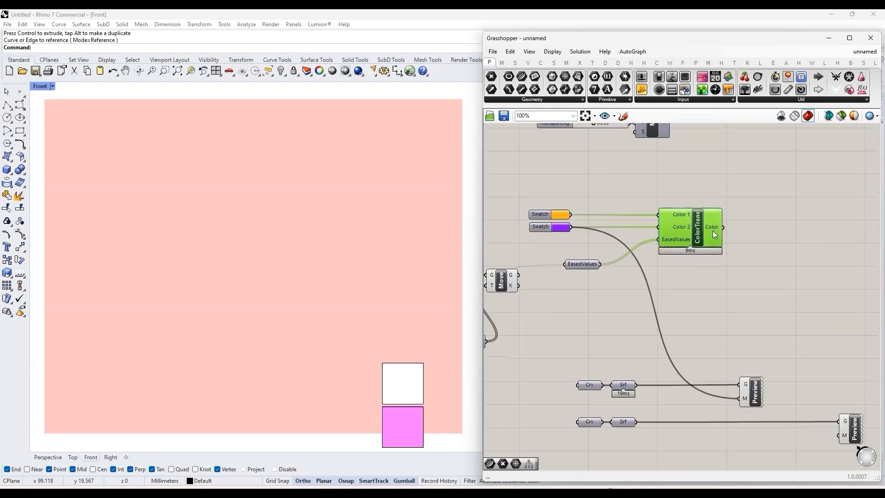
# Step: Move the Count slider away from the Series component to the open space above the Ease Values and Path inputs
pyautogui.moveTo(713, 231)
pyautogui.scroll(-6, 749, 284)
pyautogui.scroll(7, 617, 147)
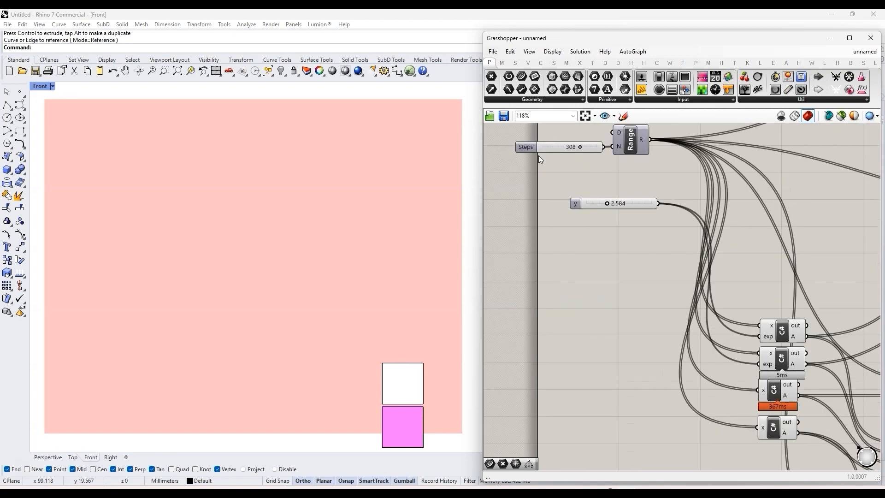
pyautogui.scroll(-7, 573, 188)
pyautogui.scroll(7, 701, 356)
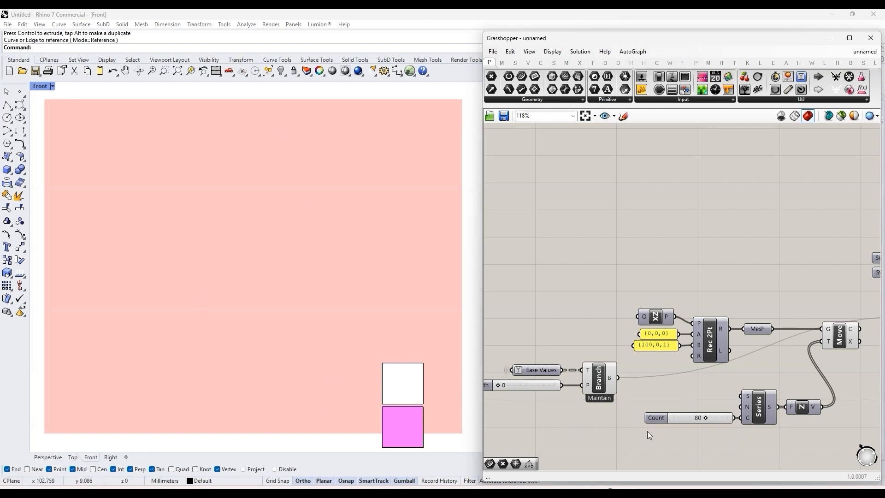
pyautogui.scroll(-5, 699, 394)
pyautogui.scroll(2, 625, 322)
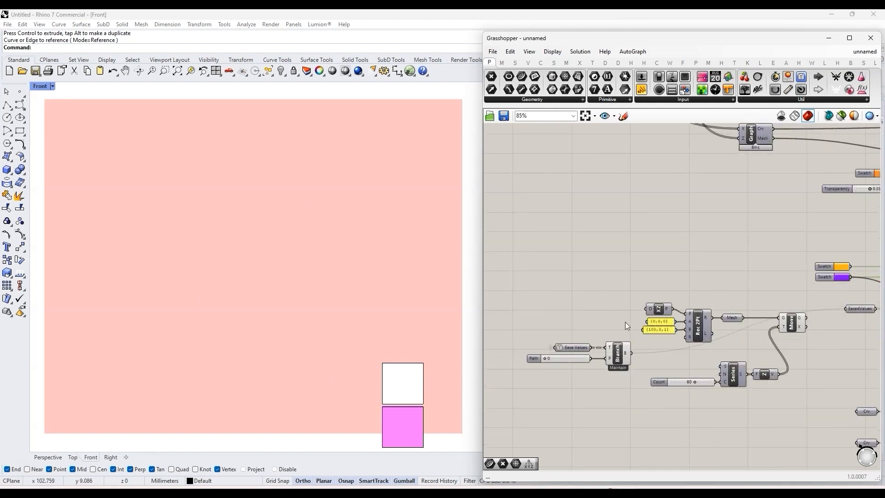
pyautogui.scroll(3, 687, 389)
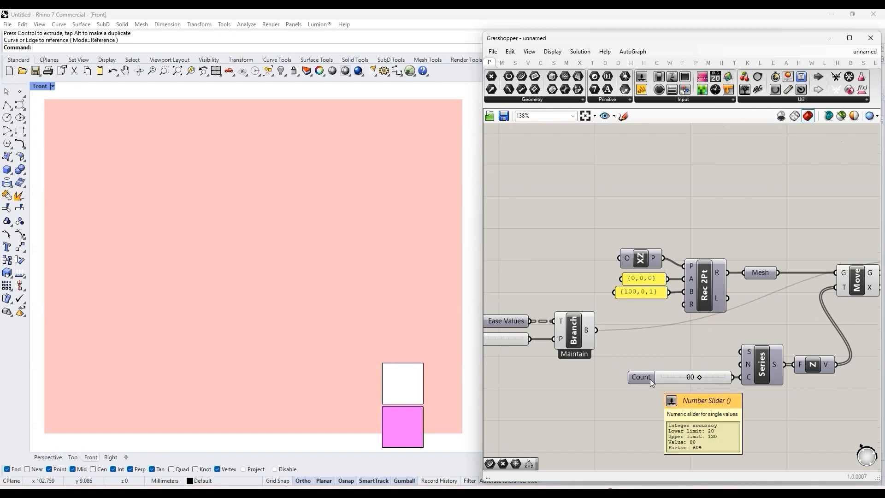
pyautogui.moveTo(647, 379); pyautogui.dragTo(637, 390)
pyautogui.scroll(-5, 637, 390)
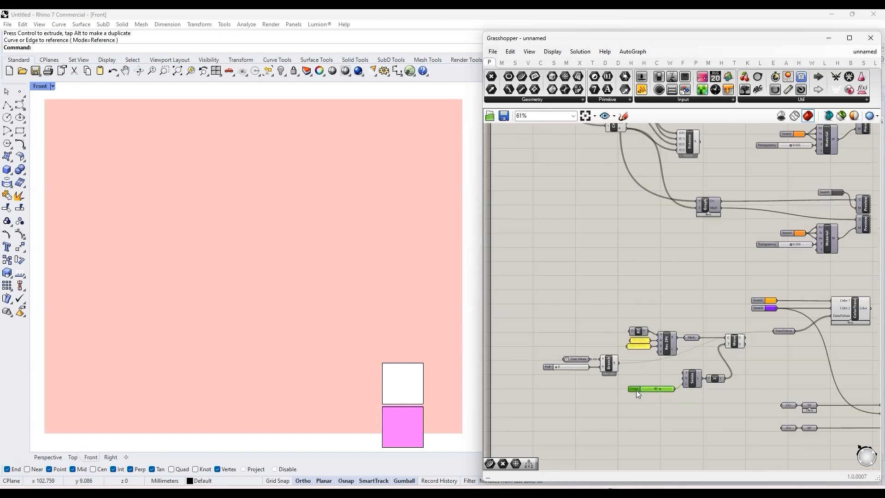
pyautogui.scroll(5, 637, 390)
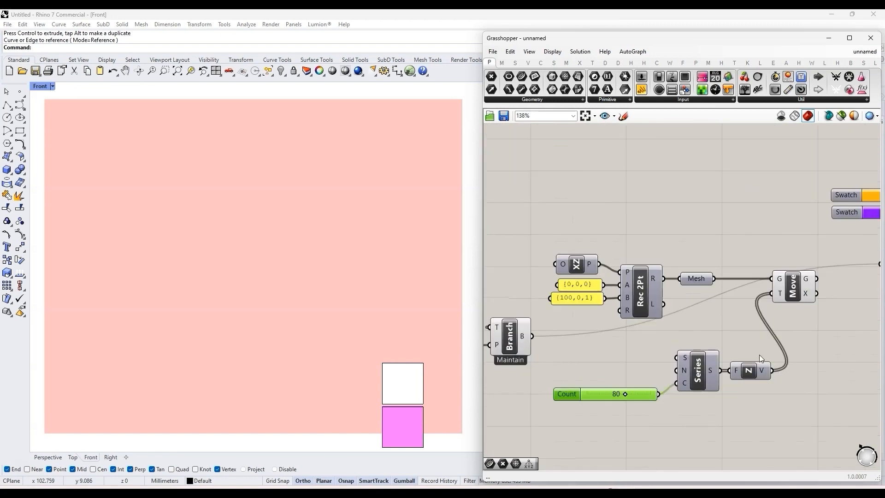
pyautogui.scroll(-2, 734, 391)
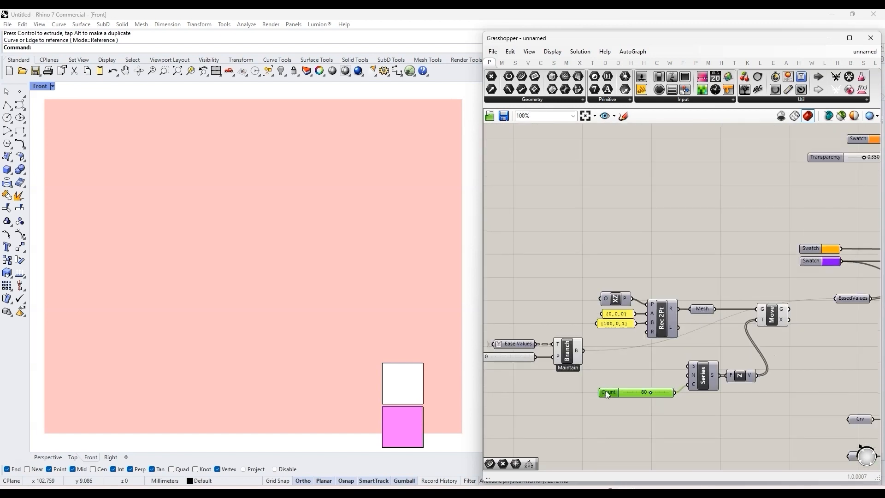
pyautogui.scroll(-2, 496, 318)
pyautogui.scroll(-2, 618, 309)
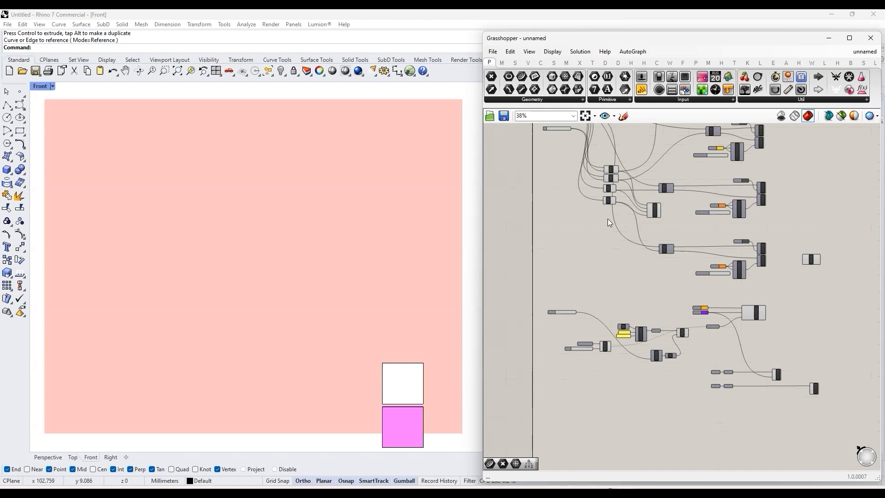
# Step: Select the Ease Values parameter and trace its hidden wire back to the Entwine component
pyautogui.scroll(4, 668, 317)
pyautogui.scroll(-2, 687, 315)
pyautogui.scroll(3, 571, 361)
pyautogui.click(572, 356)
pyautogui.scroll(-3, 664, 360)
pyautogui.scroll(-2, 665, 360)
pyautogui.scroll(-1, 588, 217)
pyautogui.moveTo(588, 218); pyautogui.dragTo(633, 260, button='right')
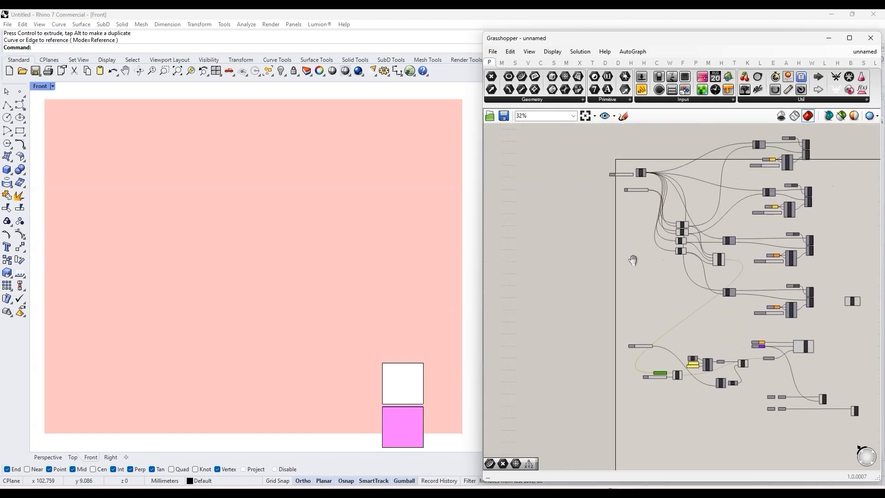
# Step: Feed the Count slider into the Range component's N input in place of the Steps slider and hide that wire
pyautogui.scroll(5, 642, 178)
pyautogui.scroll(-3, 624, 166)
pyautogui.scroll(-3, 639, 447)
pyautogui.scroll(3, 644, 452)
pyautogui.scroll(-3, 644, 452)
pyautogui.scroll(5, 652, 239)
pyautogui.rightClick(639, 243)
pyautogui.moveTo(686, 259)
pyautogui.click(761, 280)
# Step: Group the four C# easing components
pyautogui.scroll(-3, 604, 215)
pyautogui.scroll(2, 742, 402)
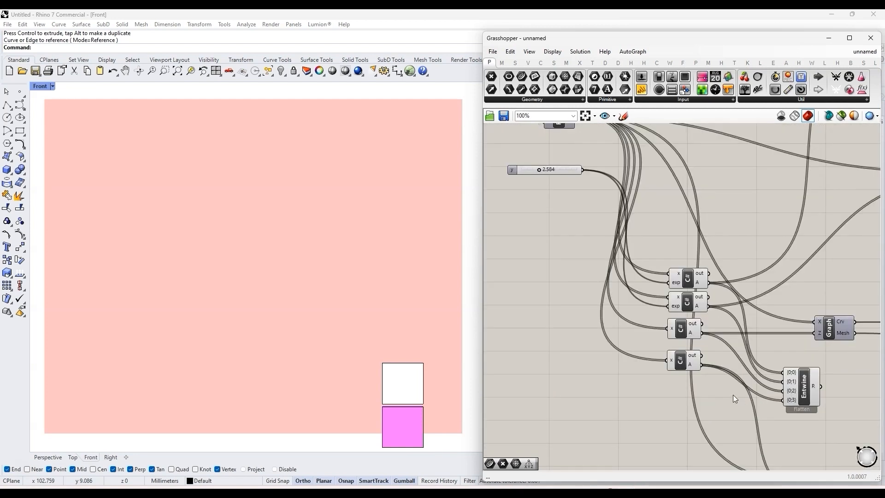
pyautogui.moveTo(715, 391); pyautogui.dragTo(632, 212)
pyautogui.scroll(2, 613, 203)
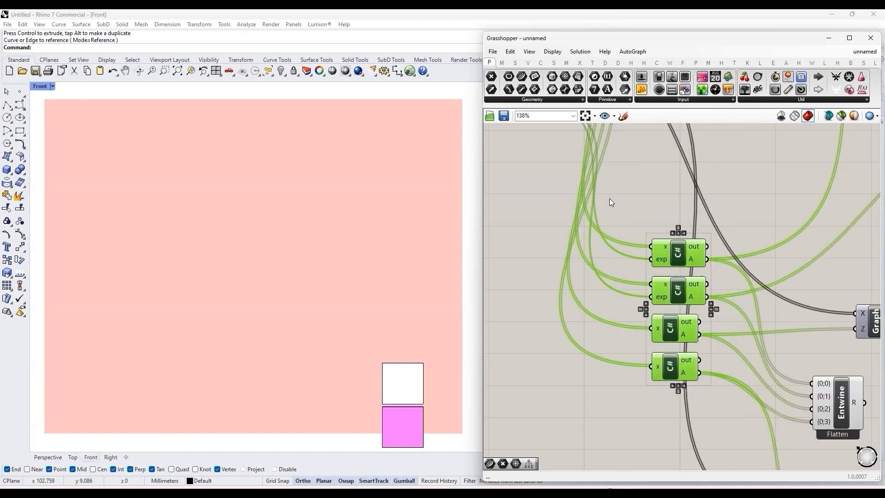
pyautogui.hotkey('ctrl', 'g')
pyautogui.scroll(-8, 622, 199)
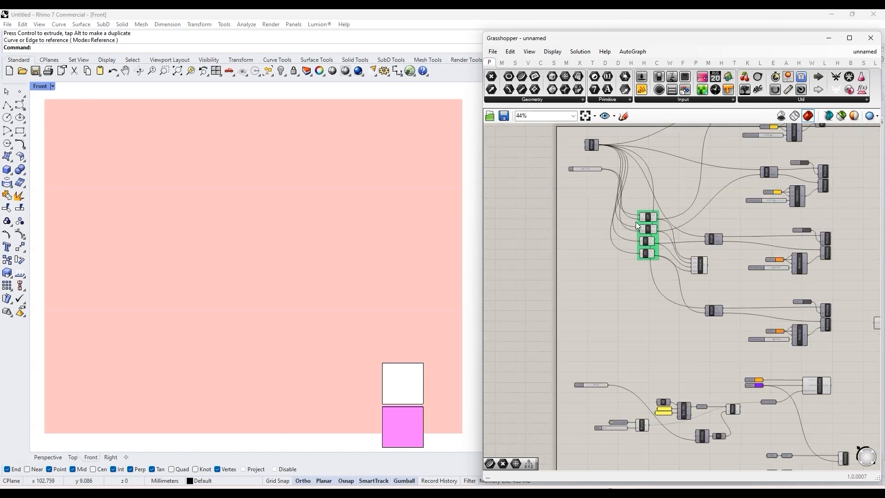
# Step: Select the Count slider and check its connections to Range and Series, along with the Branch component's inputs
pyautogui.scroll(5, 609, 326)
pyautogui.click(588, 316)
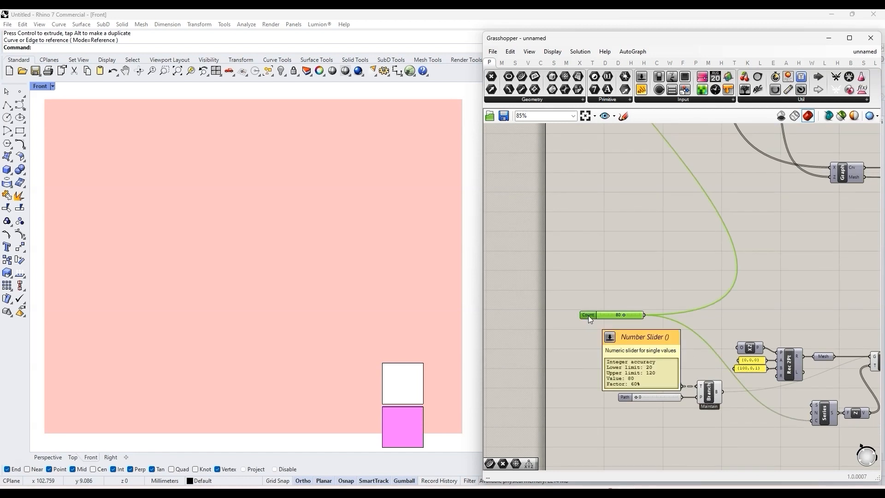
pyautogui.scroll(-3, 599, 334)
pyautogui.scroll(5, 600, 341)
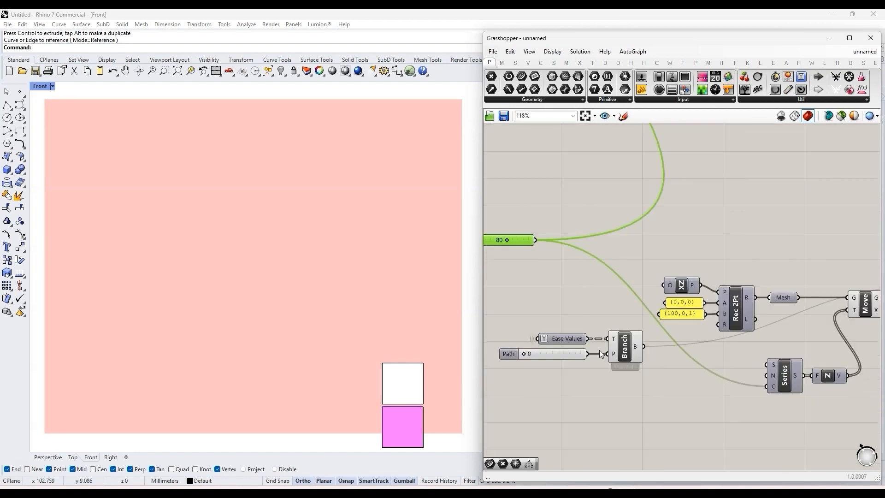
pyautogui.moveTo(638, 345)
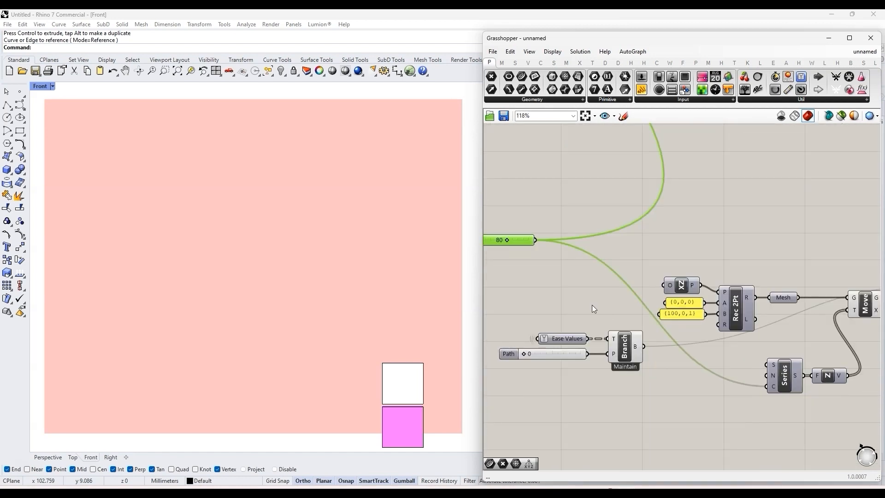
pyautogui.scroll(-3, 592, 305)
pyautogui.scroll(3, 739, 353)
# Step: Add an expression to the Series component's C input that adds one to x
pyautogui.moveTo(739, 353); pyautogui.dragTo(721, 362, button='right')
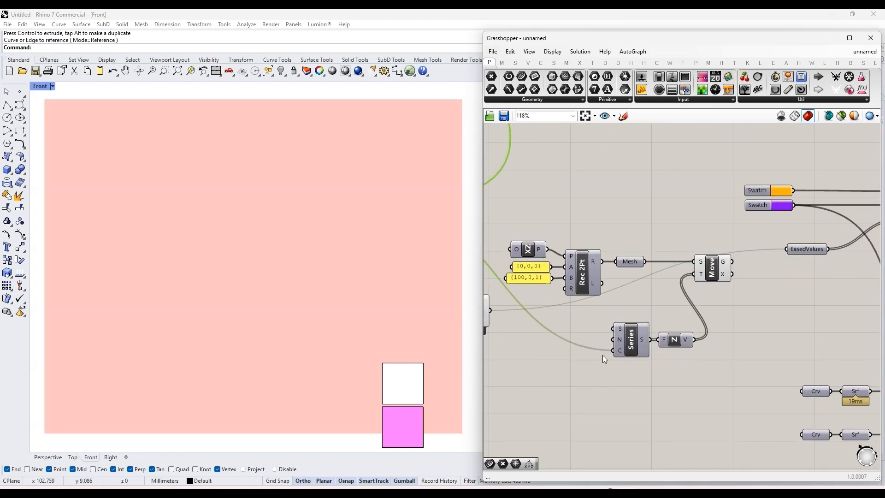
pyautogui.rightClick(617, 353)
pyautogui.moveTo(669, 400)
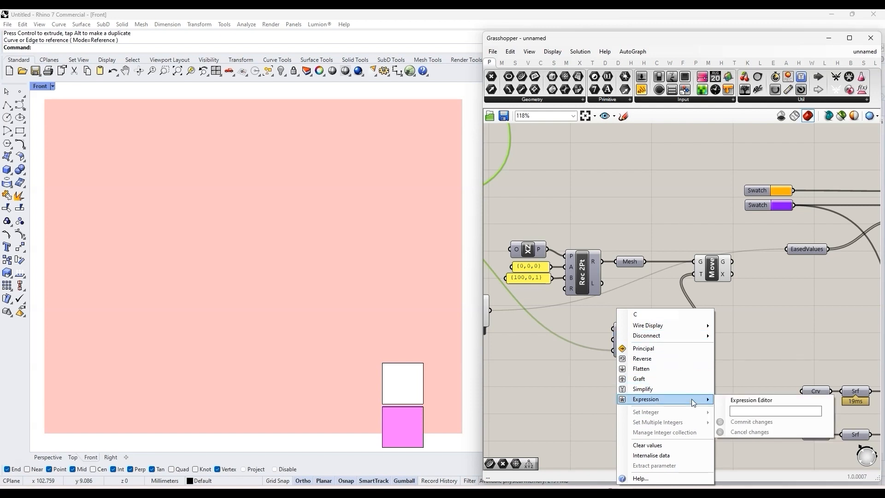
pyautogui.click(765, 411)
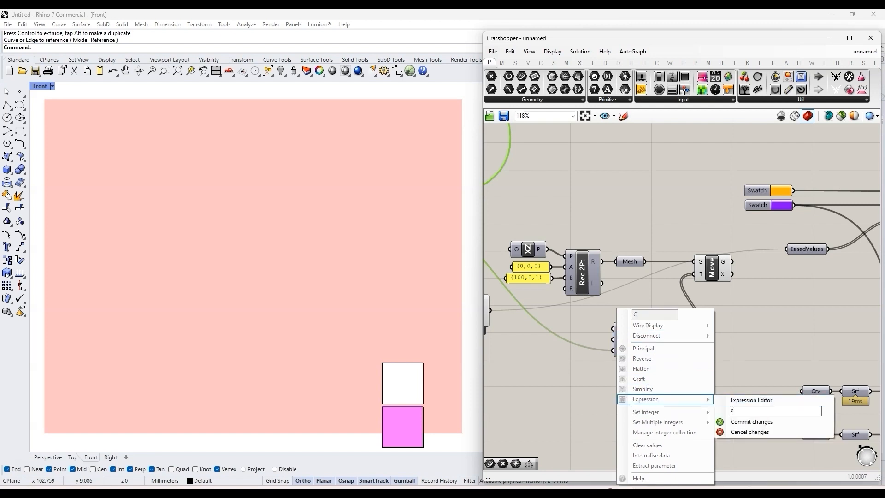
pyautogui.click(749, 422)
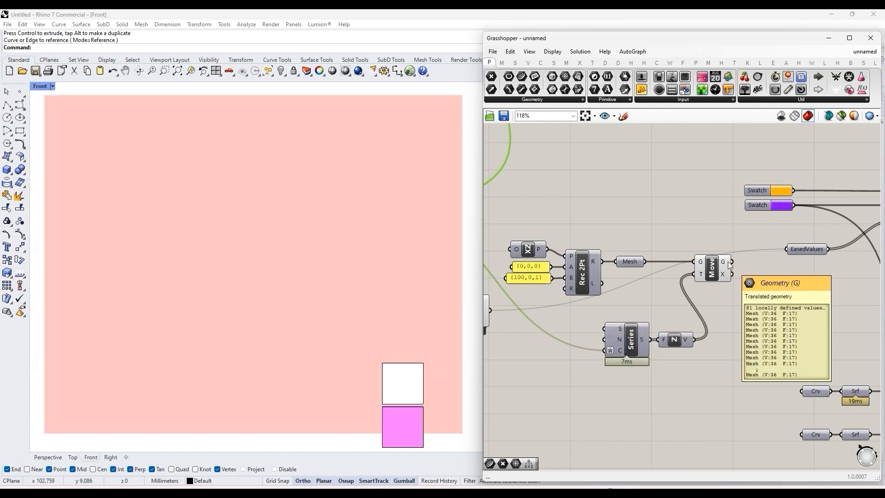
# Step: Copy a Custom Preview near the ColorTrans cluster, connecting Move's G output to its geometry and the cluster's Color output to its material
pyautogui.scroll(-8, 607, 303)
pyautogui.scroll(5, 705, 294)
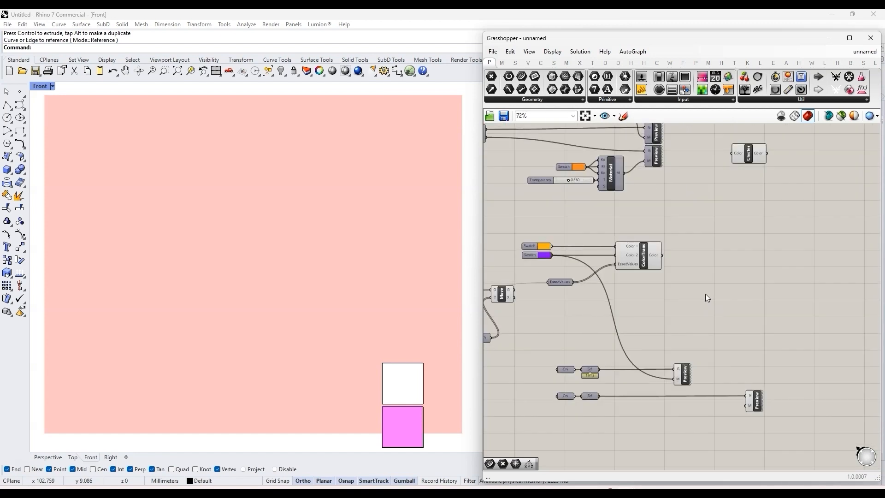
pyautogui.scroll(-4, 678, 335)
pyautogui.scroll(5, 594, 322)
pyautogui.keyDown('alt'); pyautogui.moveTo(795, 393); pyautogui.dragTo(836, 305); pyautogui.keyUp('alt')
pyautogui.moveTo(593, 294); pyautogui.dragTo(852, 302)
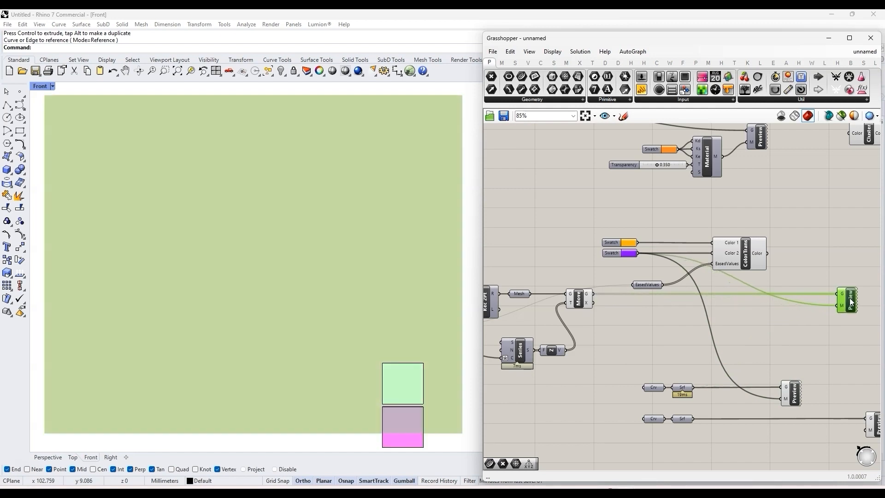
pyautogui.click(782, 262)
pyautogui.moveTo(770, 259); pyautogui.dragTo(825, 306)
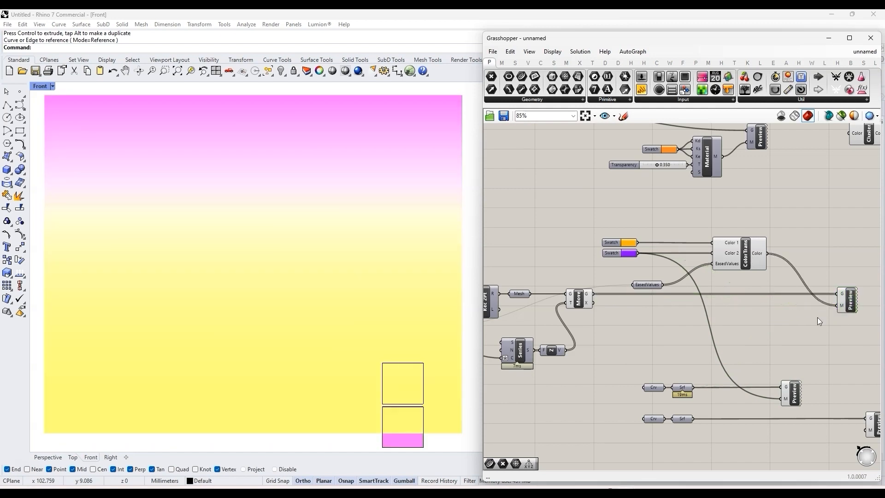
# Step: Select both square curves, shift them in front of the gradient mesh in the Perspective view, and return to the Front view
pyautogui.moveTo(438, 442); pyautogui.dragTo(411, 392)
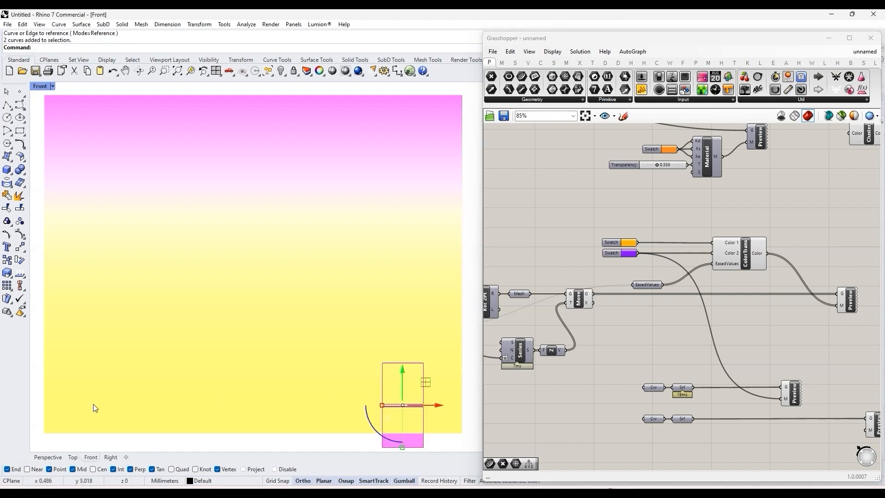
pyautogui.click(59, 460)
pyautogui.scroll(-12, 168, 373)
pyautogui.scroll(6, 372, 295)
pyautogui.moveTo(366, 300); pyautogui.dragTo(370, 302)
pyautogui.click(90, 457)
pyautogui.press('Escape')
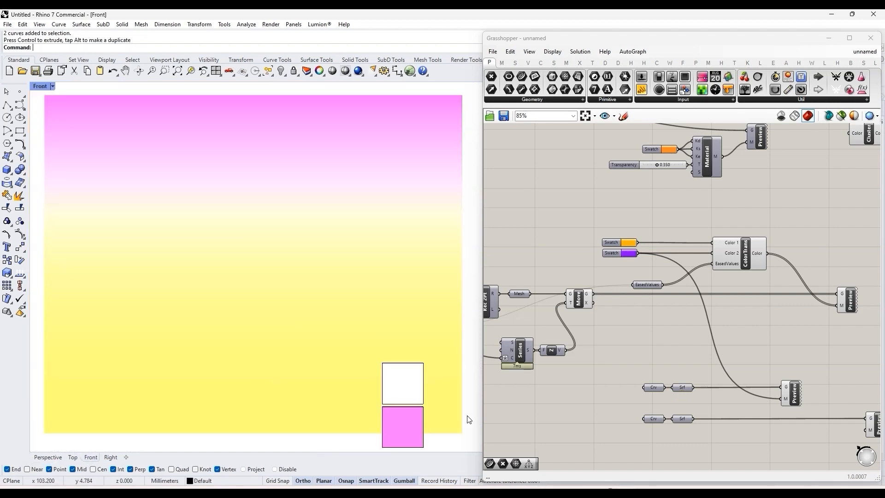
# Step: Connect the orange and purple swatches to the M inputs of the two squares' Custom Previews and line the previews up
pyautogui.scroll(1, 646, 269)
pyautogui.moveTo(627, 247); pyautogui.dragTo(791, 431)
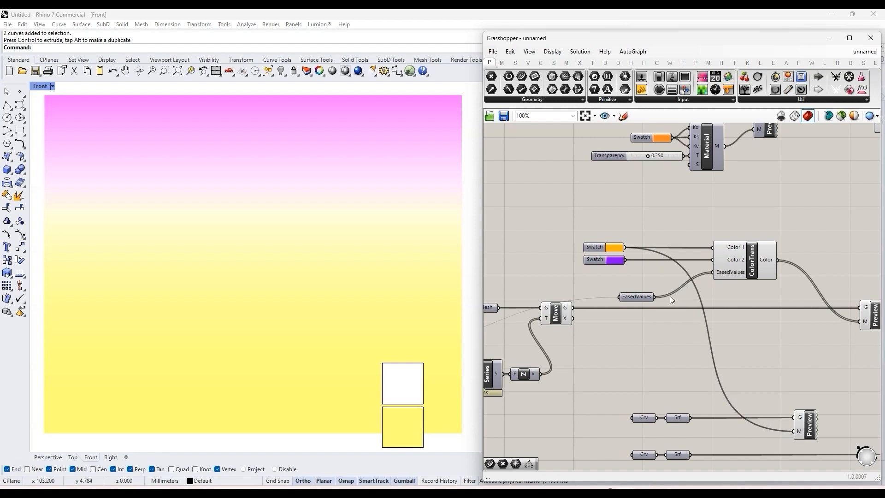
pyautogui.moveTo(626, 260); pyautogui.dragTo(751, 366)
pyautogui.scroll(-2, 652, 284)
pyautogui.click(755, 368)
pyautogui.click(723, 355)
# Step: Move the purple preview square up to the upper edge of the gradient and deselect it
pyautogui.moveTo(406, 351); pyautogui.dragTo(404, 97)
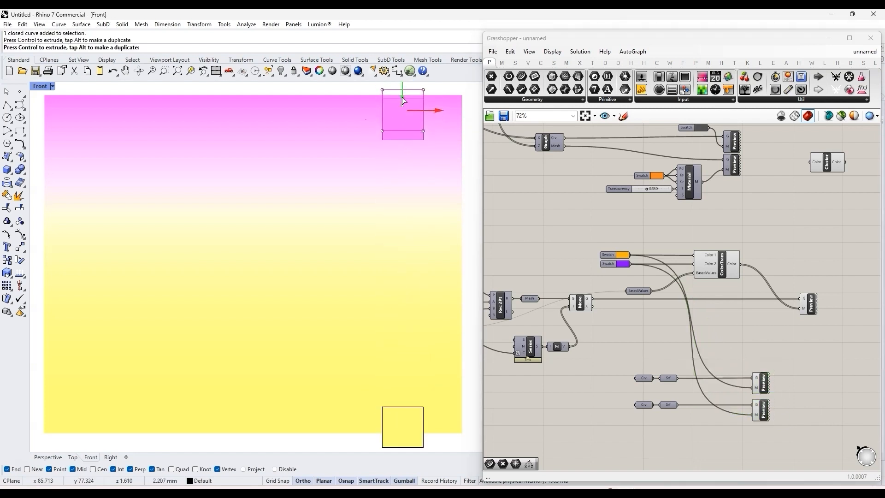
pyautogui.press('Escape')
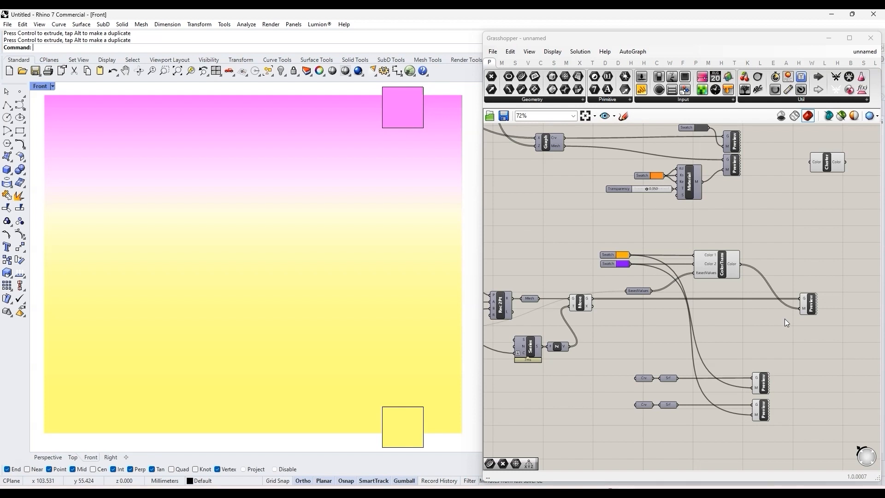
# Step: Darken the purple swatch feeding the cluster's Color 2 input
pyautogui.scroll(2, 609, 228)
pyautogui.click(627, 279)
pyautogui.moveTo(651, 295); pyautogui.dragTo(647, 319)
pyautogui.click(630, 267)
pyautogui.moveTo(704, 355); pyautogui.dragTo(703, 354)
pyautogui.click(653, 242)
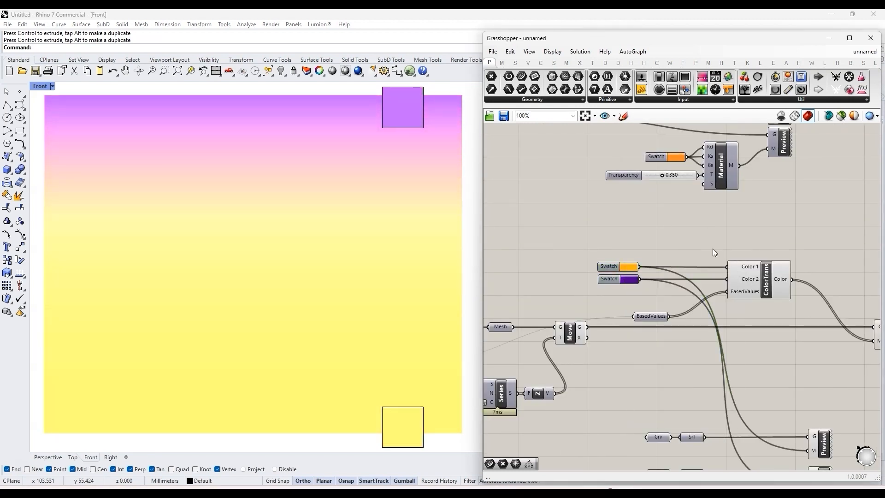
# Step: Examine the Path slider feeding the Branch component and the grouped C# easing components with their graphs
pyautogui.scroll(-6, 790, 272)
pyautogui.scroll(8, 601, 306)
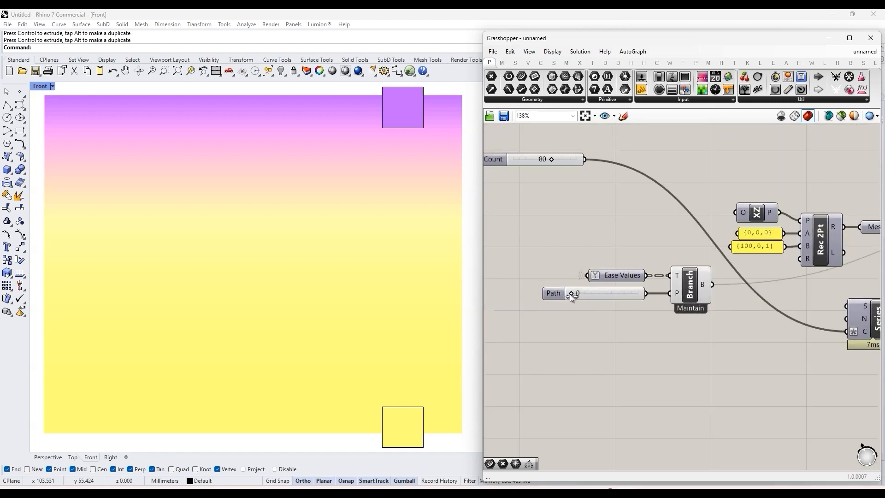
pyautogui.moveTo(570, 298); pyautogui.dragTo(575, 314, button='right')
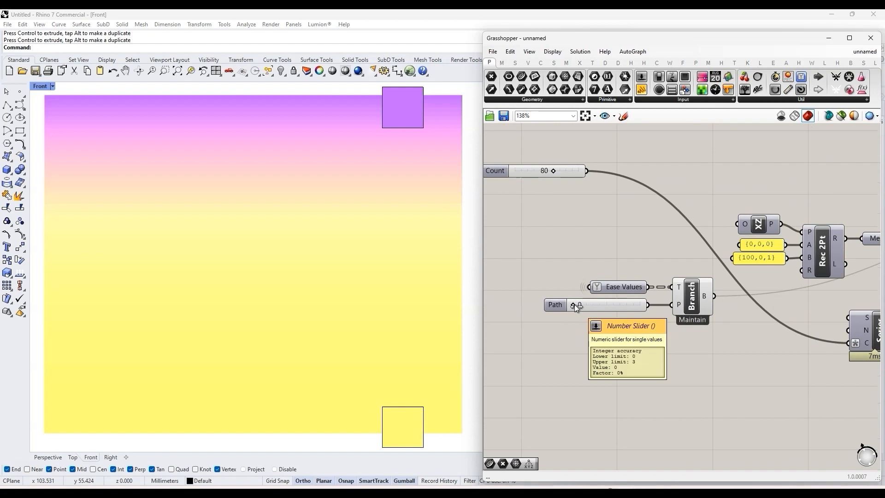
pyautogui.scroll(-5, 609, 270)
pyautogui.scroll(3, 646, 329)
pyautogui.scroll(-3, 646, 328)
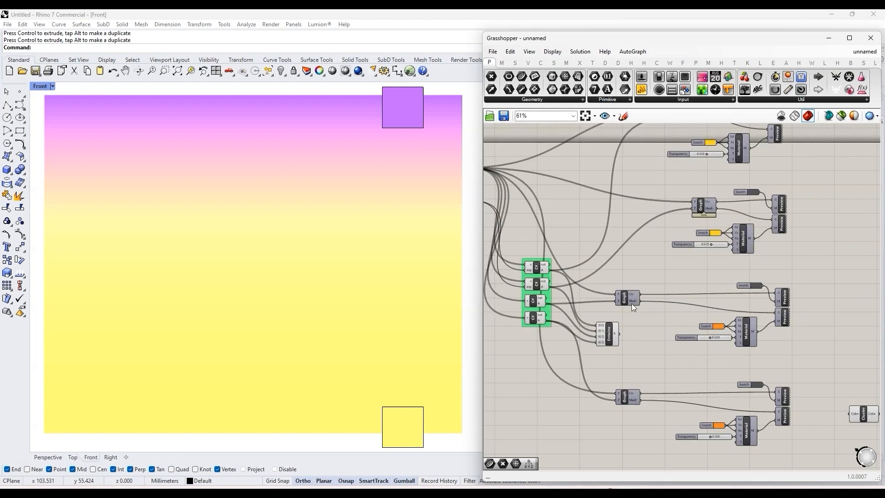
# Step: Duplicate the Branch component with its Ease Values and Path connections and place the copy below the grouped C# easing components
pyautogui.scroll(3, 643, 326)
pyautogui.scroll(-2, 640, 325)
pyautogui.scroll(-3, 640, 343)
pyautogui.moveTo(608, 400); pyautogui.dragTo(629, 369, button='right')
pyautogui.scroll(6, 620, 391)
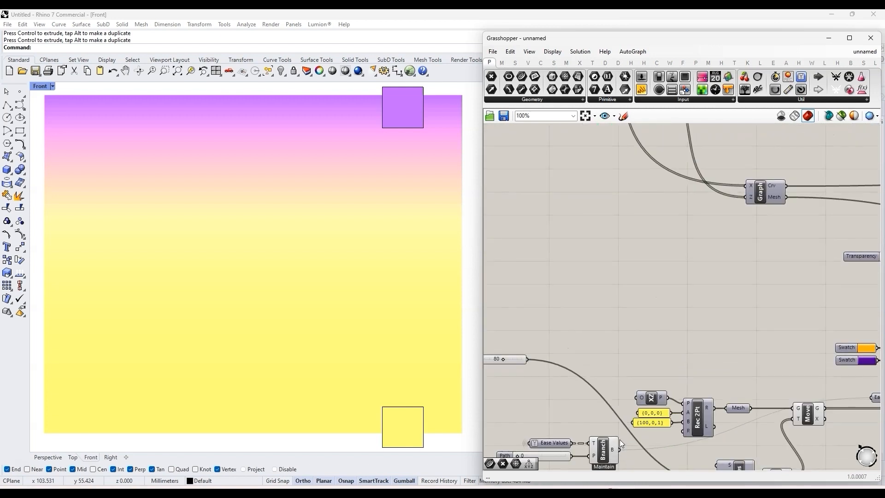
pyautogui.scroll(-2, 619, 443)
pyautogui.scroll(2, 607, 423)
pyautogui.click(606, 419)
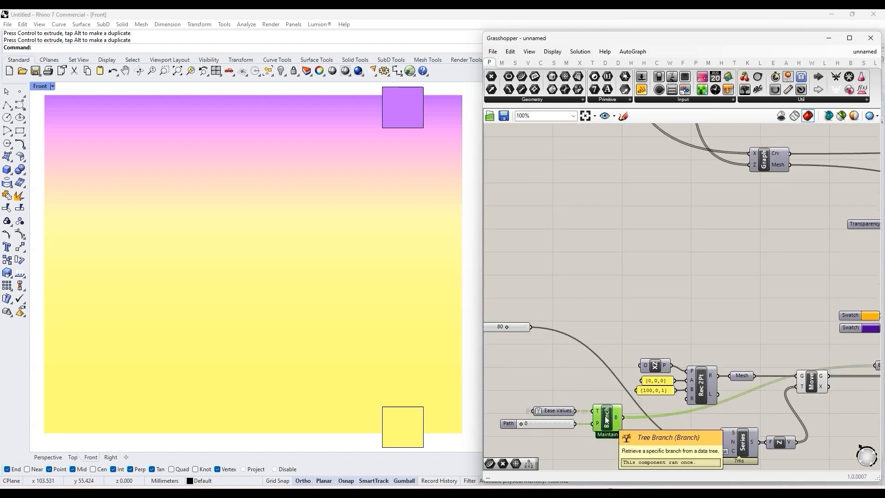
pyautogui.scroll(-3, 613, 378)
pyautogui.scroll(3, 634, 256)
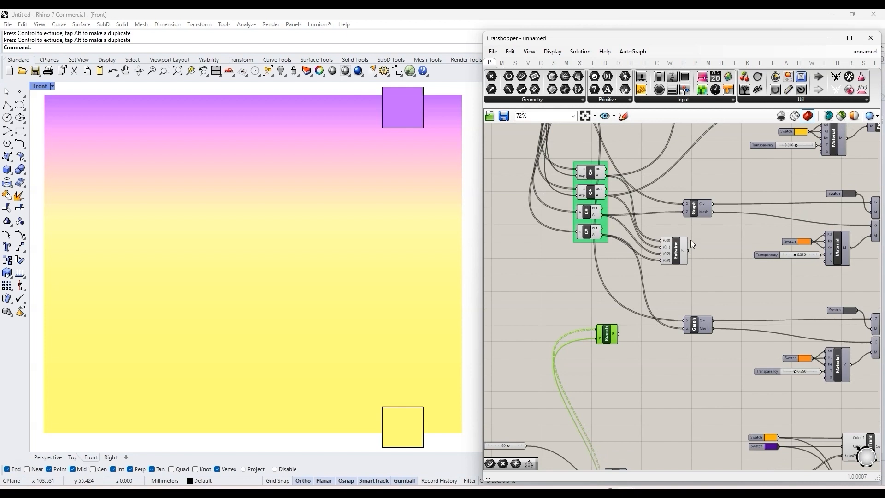
# Step: Wire the copied Branch component's B output into the Z inputs of the two lowest Graph components
pyautogui.moveTo(619, 334); pyautogui.dragTo(684, 212)
pyautogui.scroll(-3, 710, 224)
pyautogui.moveTo(710, 224); pyautogui.dragTo(640, 259, button='right')
pyautogui.scroll(1, 633, 295)
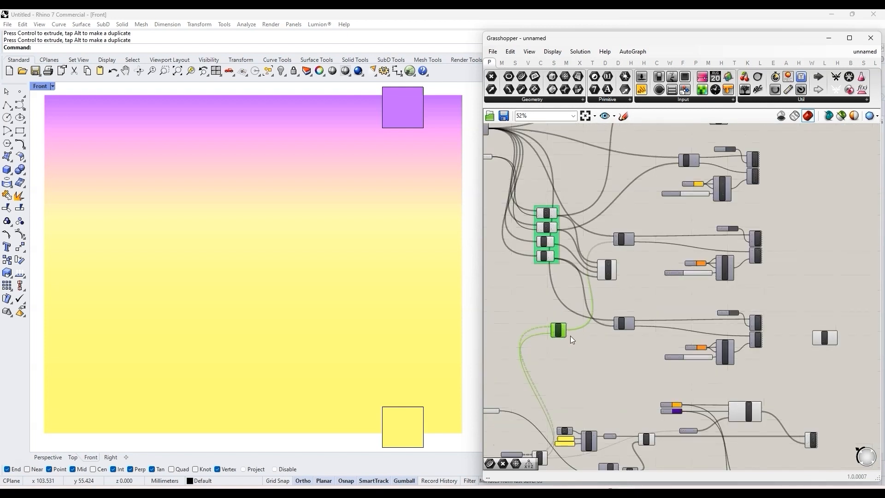
pyautogui.scroll(2, 570, 336)
pyautogui.moveTo(563, 334); pyautogui.dragTo(633, 328)
pyautogui.click(642, 310)
# Step: Turn on the preview of the two Custom Preview components belonging to the lowest Graph
pyautogui.moveTo(803, 323); pyautogui.dragTo(678, 290, button='right')
pyautogui.scroll(2, 696, 295)
pyautogui.moveTo(730, 343); pyautogui.dragTo(704, 296)
pyautogui.middleClick(704, 296)
pyautogui.click(746, 270)
pyautogui.click(749, 271)
pyautogui.scroll(-3, 749, 271)
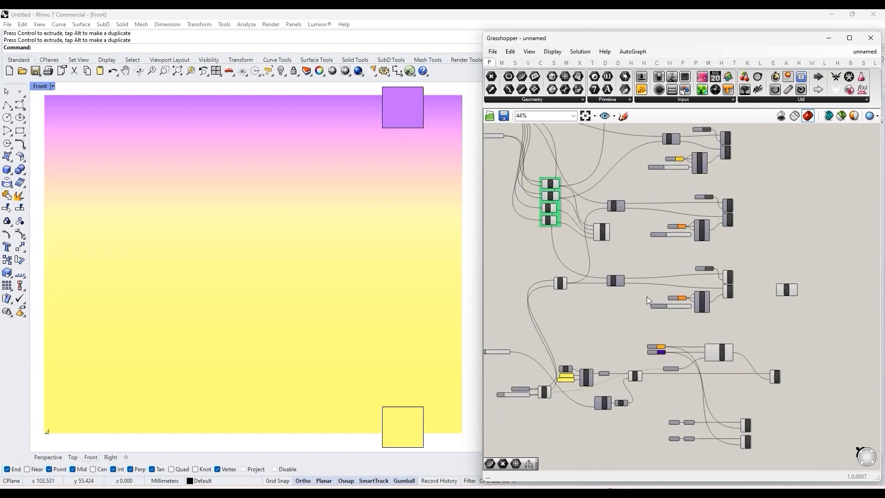
# Step: Add a Scale component beside the lowest Graph and highlight that graph's two Custom Previews to locate its geometry in the viewport
pyautogui.scroll(3, 645, 234)
pyautogui.doubleClick(645, 235)
pyautogui.write('scal')
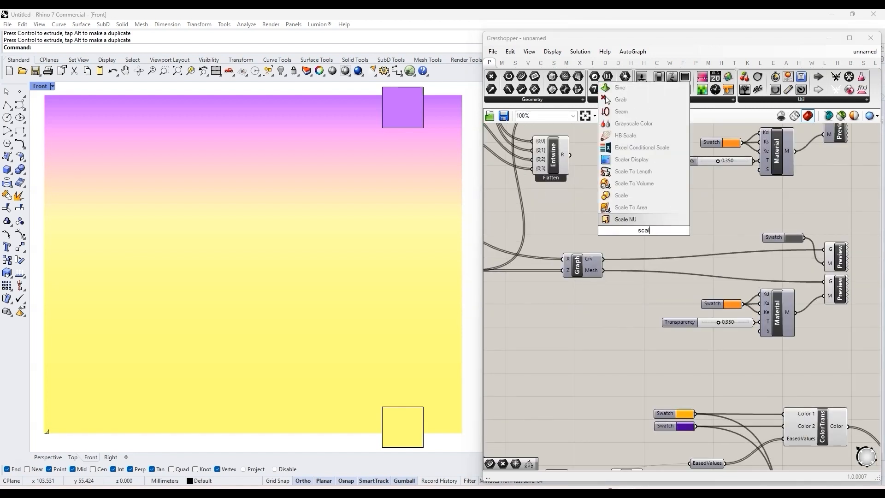
pyautogui.click(622, 196)
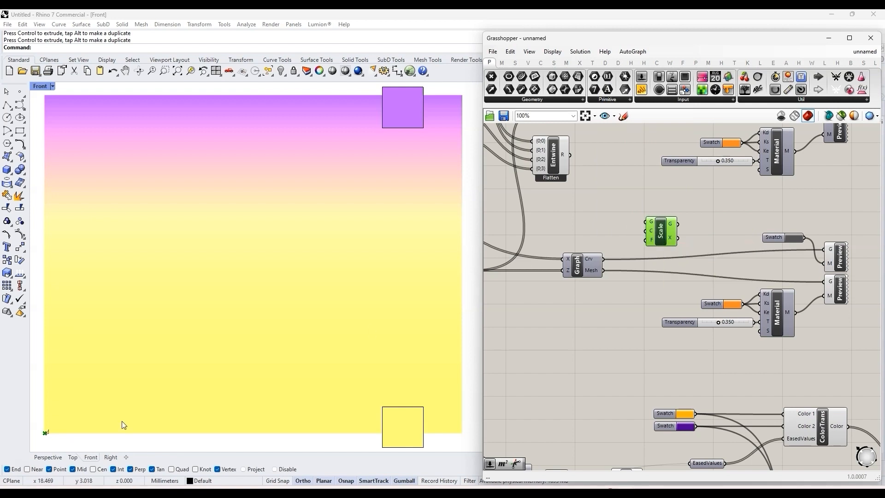
pyautogui.click(651, 291)
pyautogui.moveTo(859, 282); pyautogui.dragTo(840, 282)
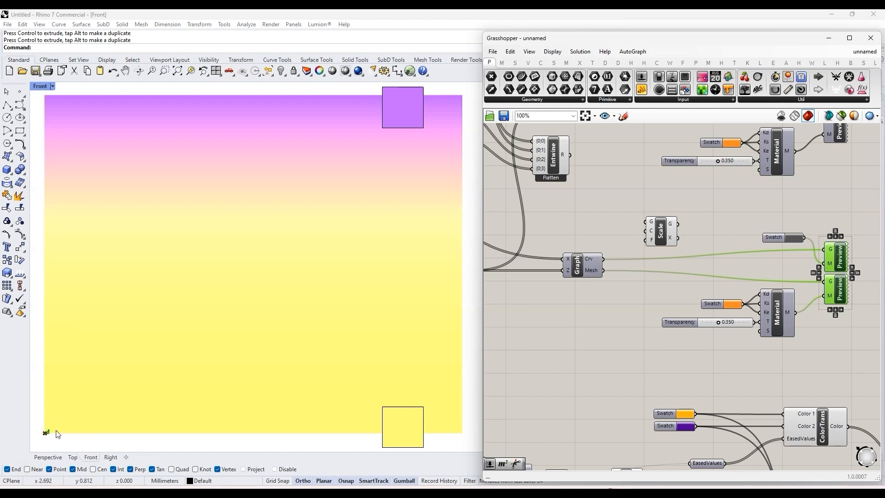
# Step: Add a decimal number slider ranging from 10 to 80 below the lowest Graph
pyautogui.doubleClick(604, 321)
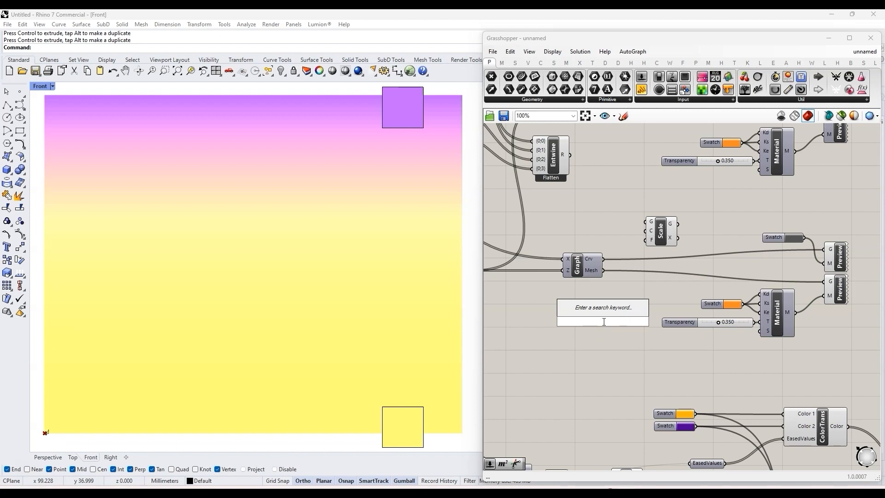
pyautogui.write('10<8')
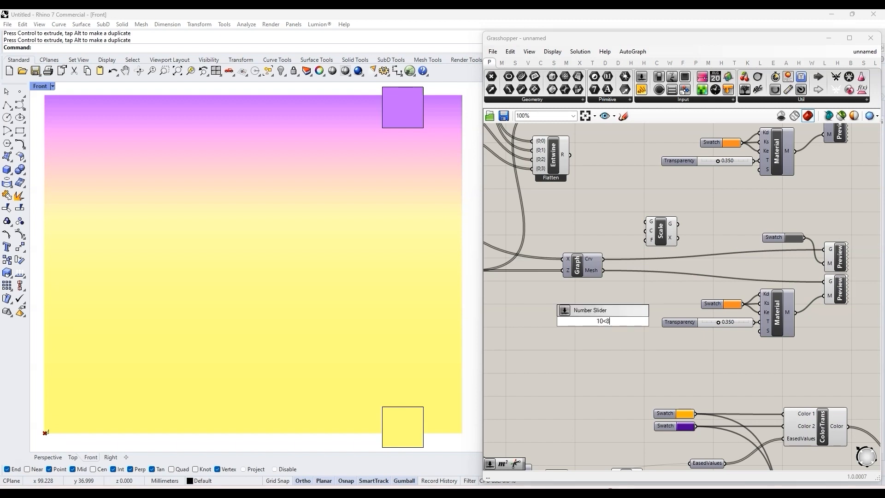
pyautogui.write('0.00')
pyautogui.press('Return')
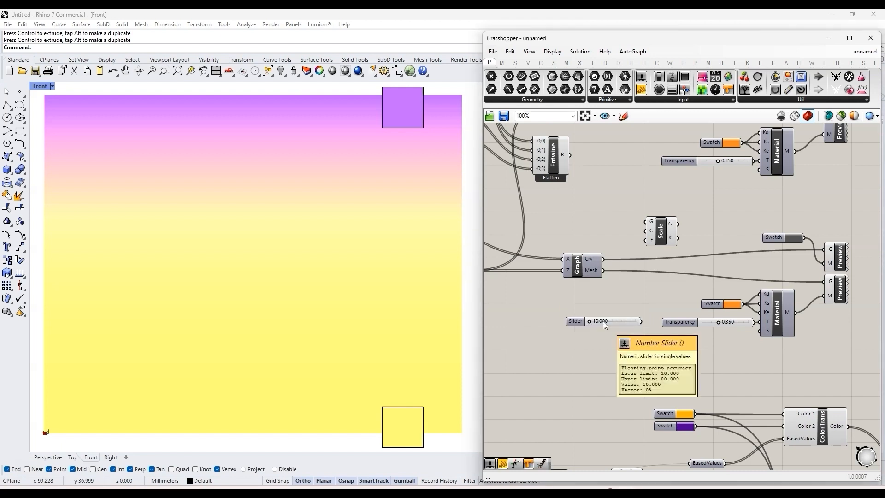
# Step: Feed the lowest Graph's Crv and Mesh outputs into Scale's G input and pass the scaled geometry to a new Dispatch component's L input
pyautogui.moveTo(660, 235); pyautogui.dragTo(715, 268)
pyautogui.keyDown('shift'); pyautogui.moveTo(611, 266); pyautogui.dragTo(630, 256); pyautogui.keyUp('shift')
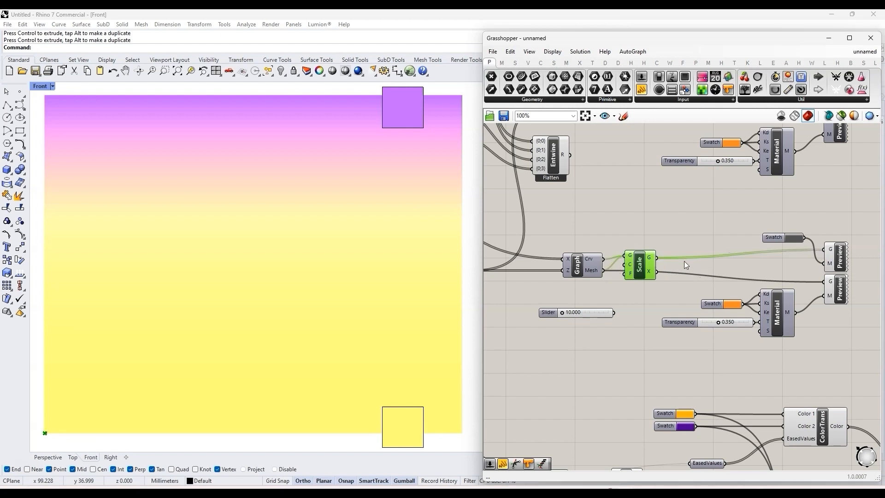
pyautogui.doubleClick(683, 236)
pyautogui.write('dis')
pyautogui.press('Return')
pyautogui.moveTo(658, 258); pyautogui.dragTo(686, 267)
# Step: Hide the Scale and Dispatch previews and connect Dispatch outputs A and B to the G inputs of the two Custom Previews
pyautogui.moveTo(681, 290); pyautogui.dragTo(644, 251)
pyautogui.middleClick(645, 261)
pyautogui.click(661, 306)
pyautogui.moveTo(702, 258); pyautogui.dragTo(824, 249)
pyautogui.moveTo(702, 273); pyautogui.dragTo(823, 282)
# Step: Connect the 10 to 80 slider to Scale's F input and size the graph to about a quarter of the gradient's width
pyautogui.moveTo(615, 312); pyautogui.dragTo(624, 274)
pyautogui.moveTo(563, 313); pyautogui.dragTo(577, 312)
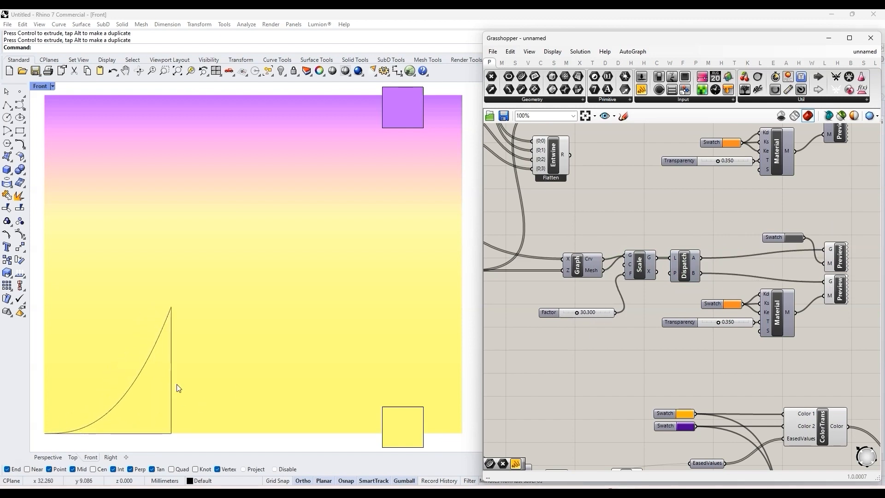
pyautogui.moveTo(575, 313); pyautogui.dragTo(573, 312)
# Step: Switch the Path slider through 1, 0 and 2 to compare the easing graphs with the gradient, ending at 3
pyautogui.scroll(-5, 667, 295)
pyautogui.scroll(10, 587, 387)
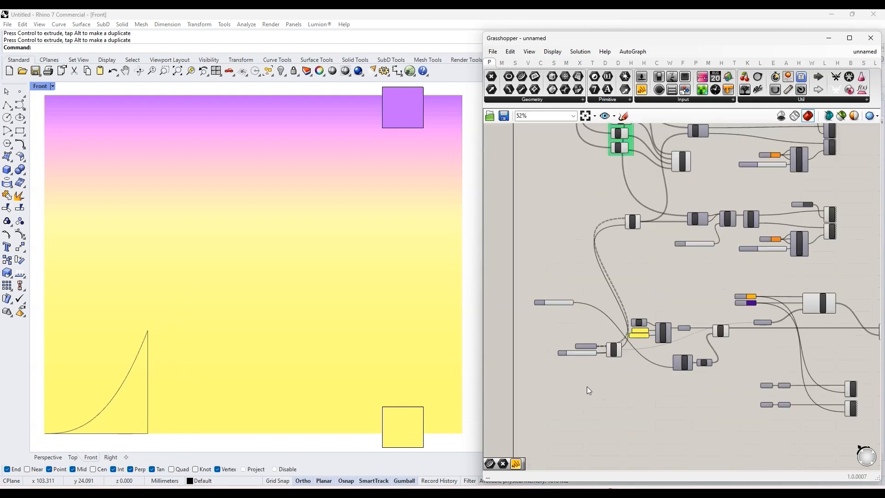
pyautogui.moveTo(538, 341); pyautogui.dragTo(556, 339)
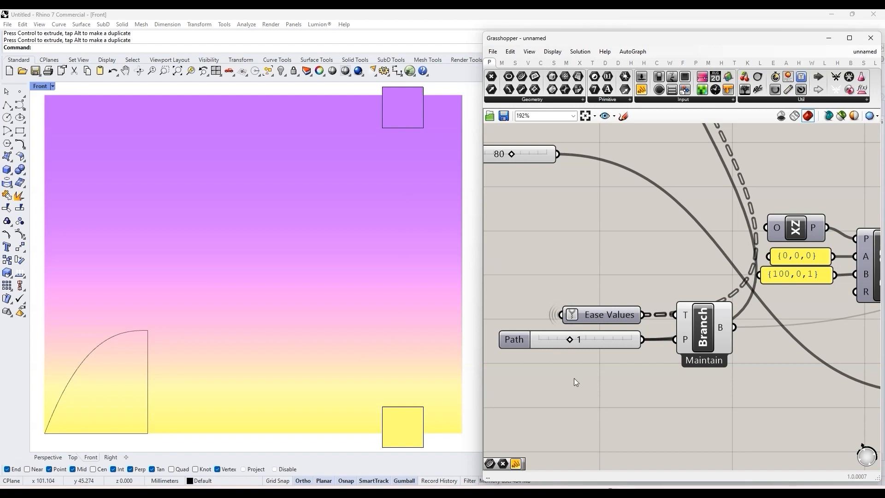
pyautogui.moveTo(574, 335); pyautogui.dragTo(538, 338)
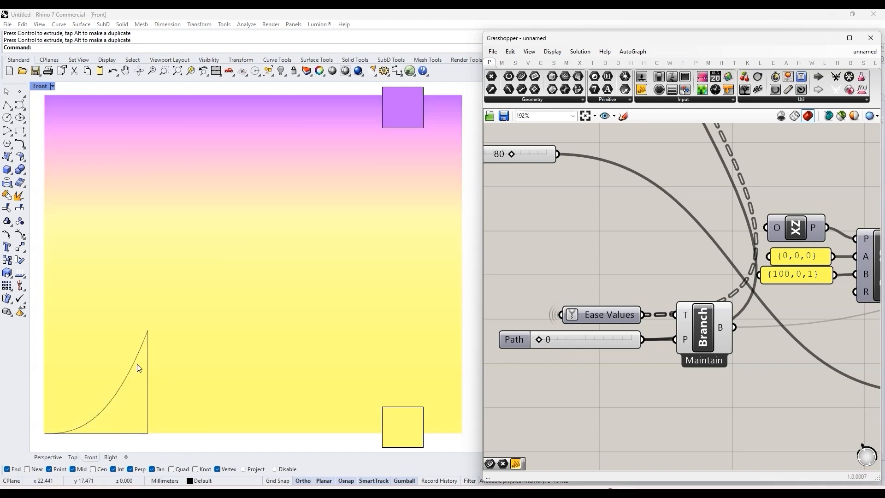
pyautogui.moveTo(536, 338); pyautogui.dragTo(595, 341)
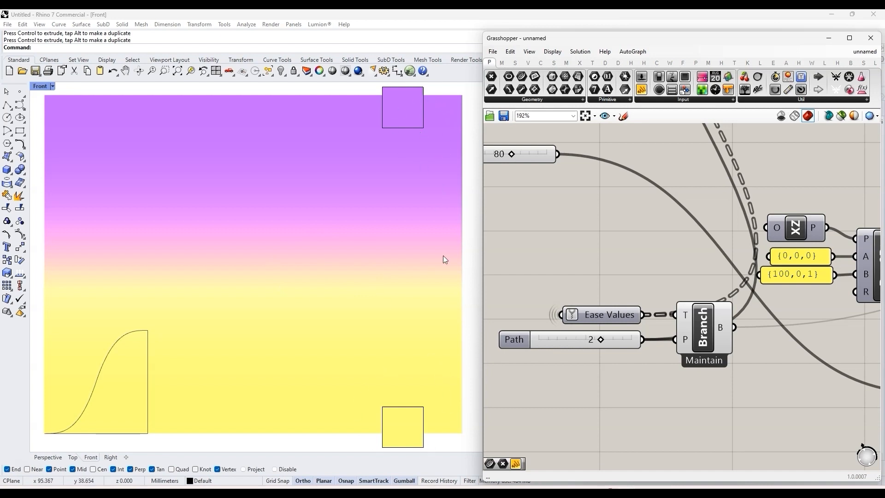
pyautogui.moveTo(601, 341); pyautogui.dragTo(631, 341)
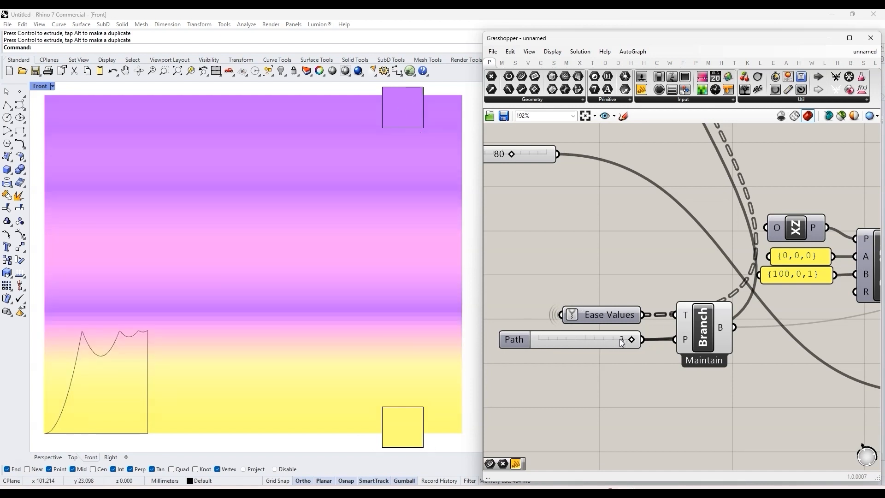